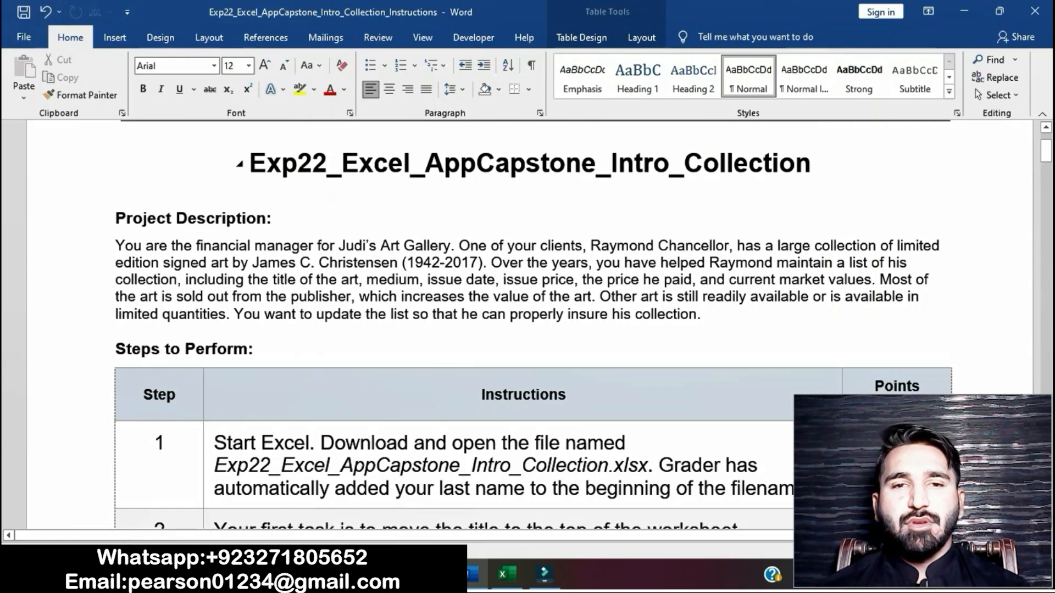
# - Highlight the document title "Exp22_Excel_AppCapstone_Intro_Collection" in yellow
pyautogui.moveTo(250, 163); pyautogui.dragTo(826, 163)
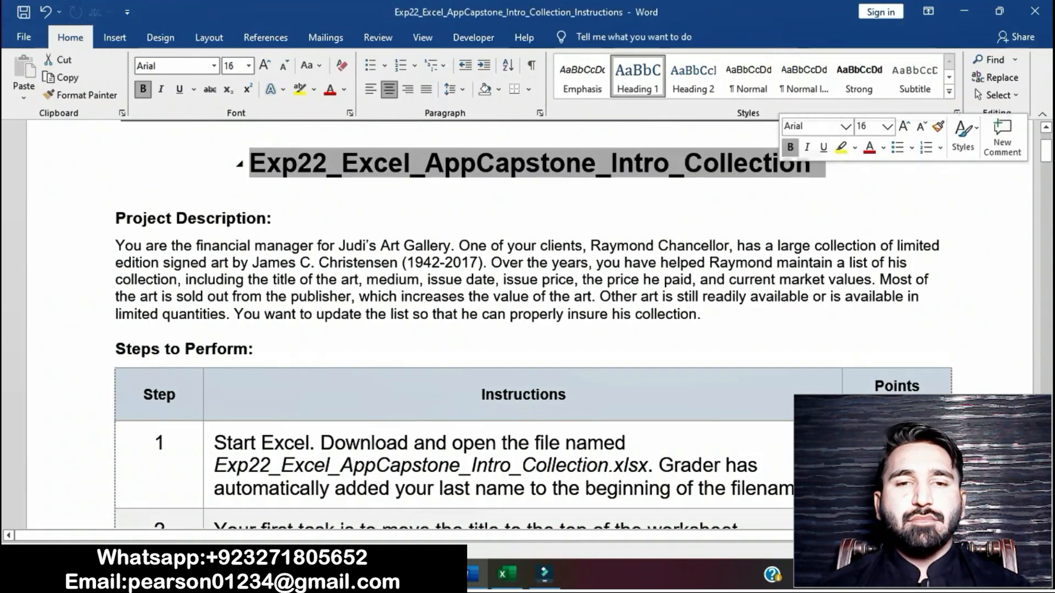
pyautogui.click(841, 147)
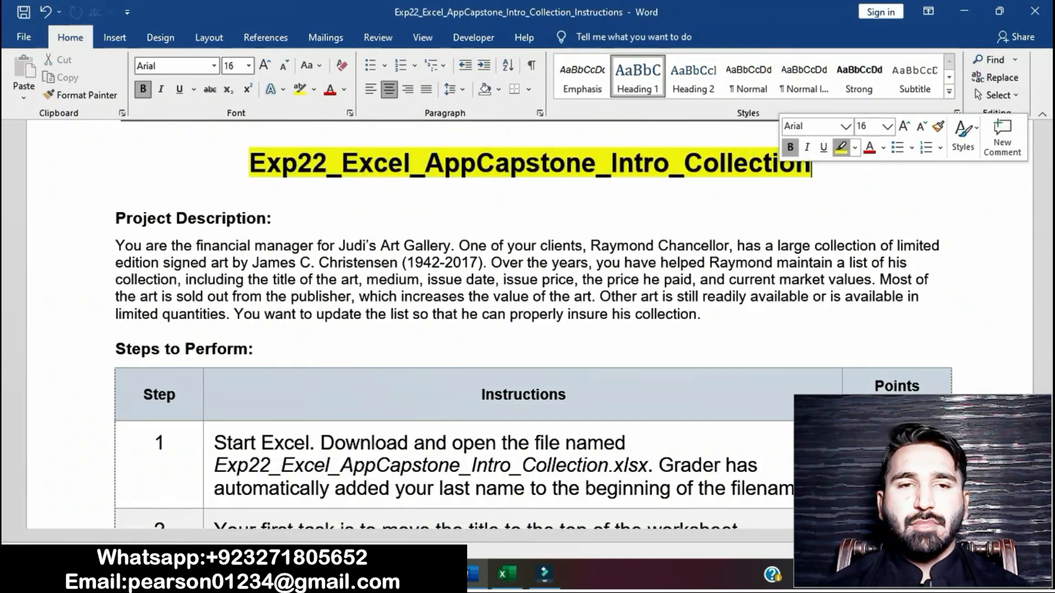
pyautogui.click(273, 218)
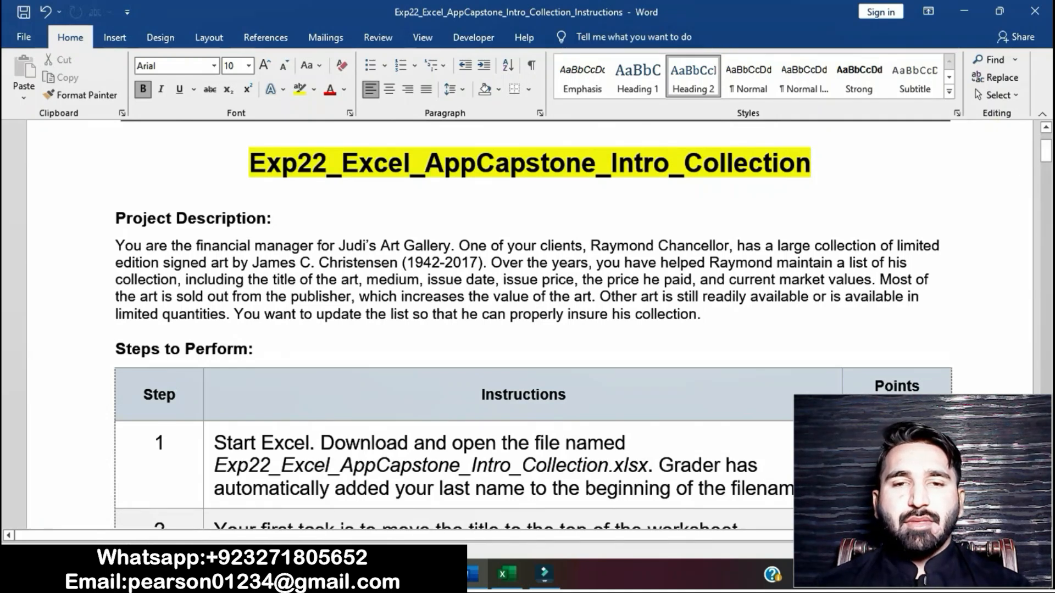
# - Highlight the entire step 1 instruction in the steps table in yellow
pyautogui.scroll(-1, 252, 165)
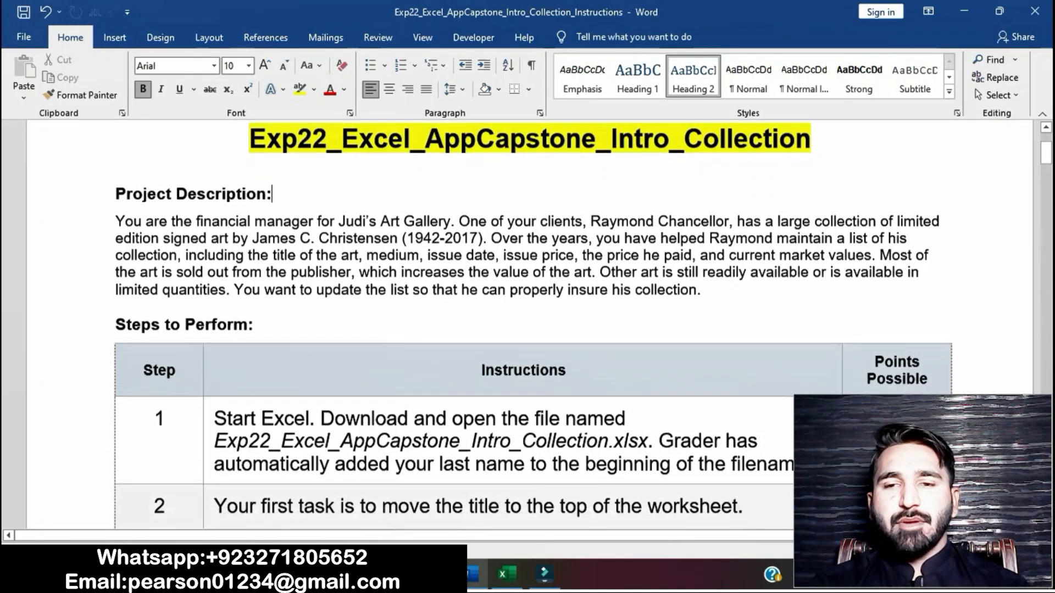
pyautogui.scroll(-8, 527, 324)
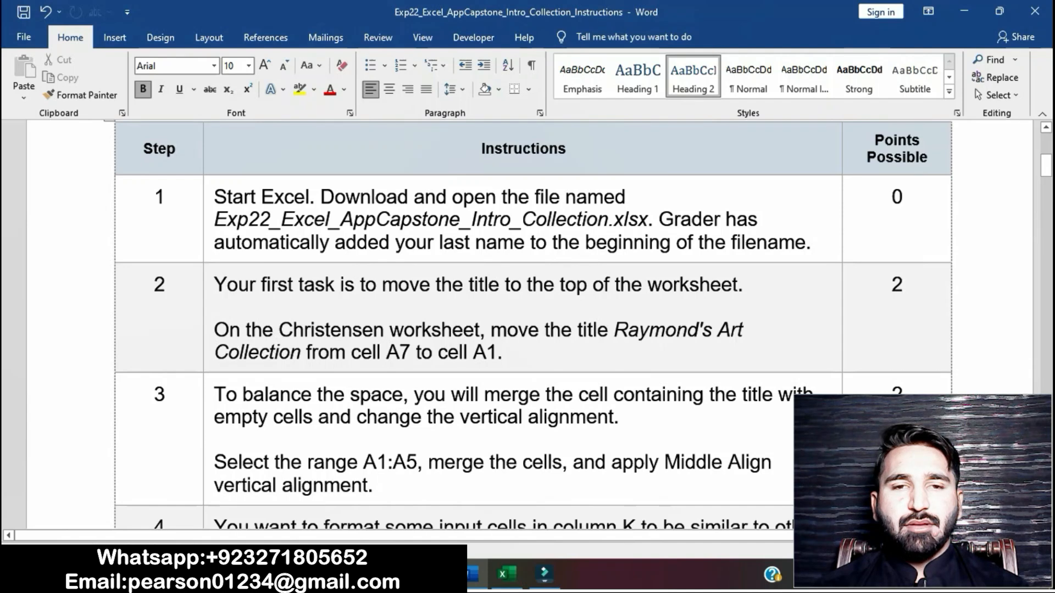
pyautogui.click(214, 197)
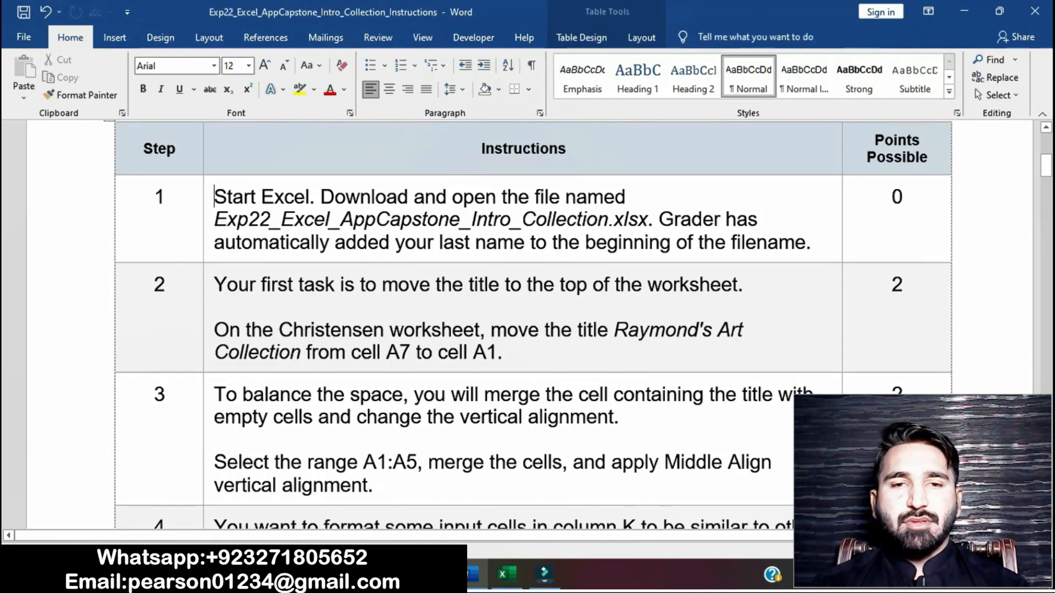
pyautogui.tripleClick(214, 197)
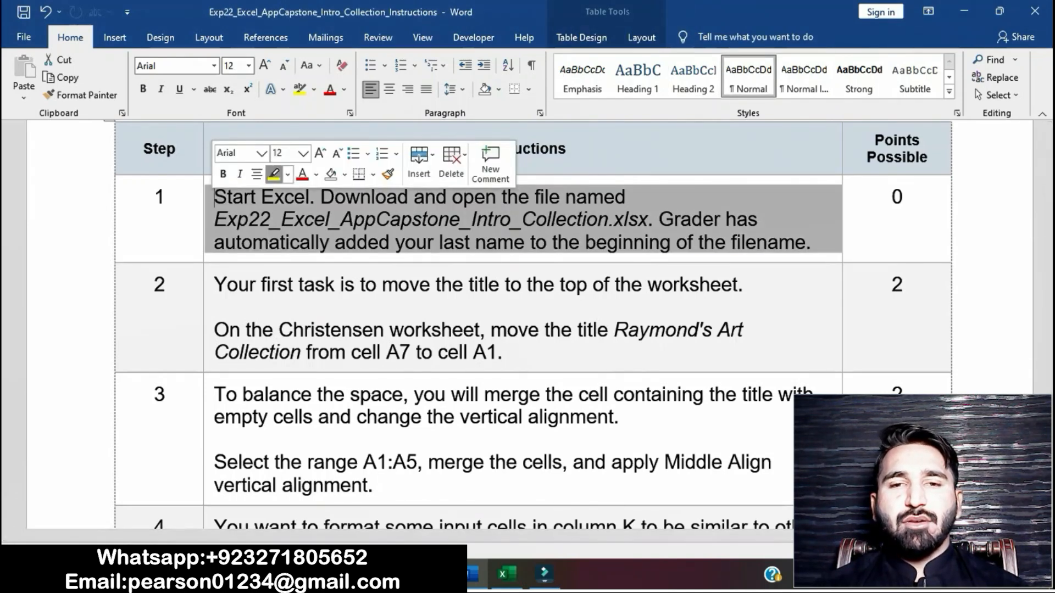
pyautogui.click(273, 174)
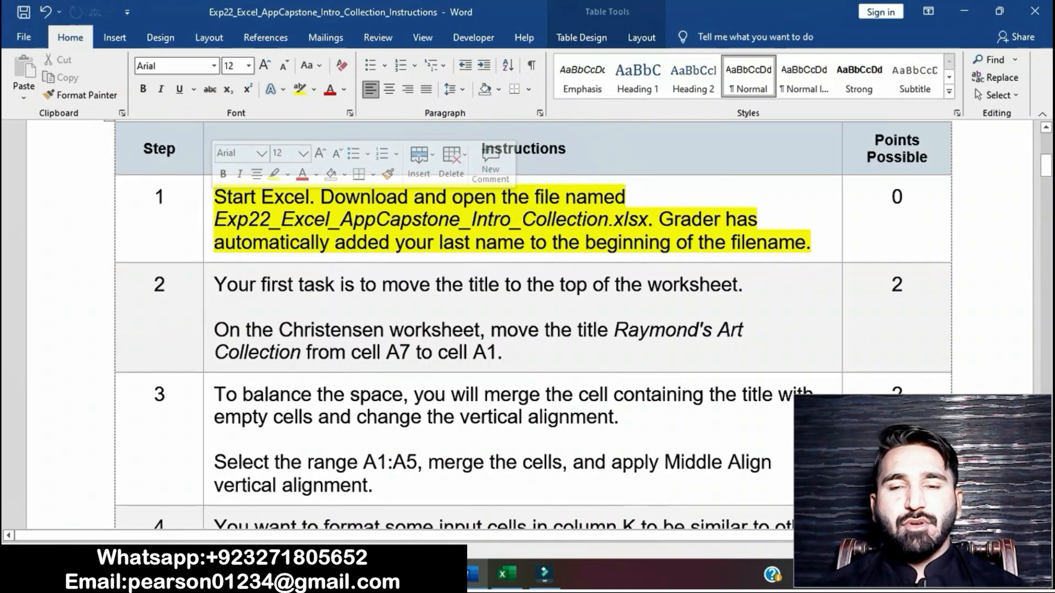
pyautogui.click(308, 218)
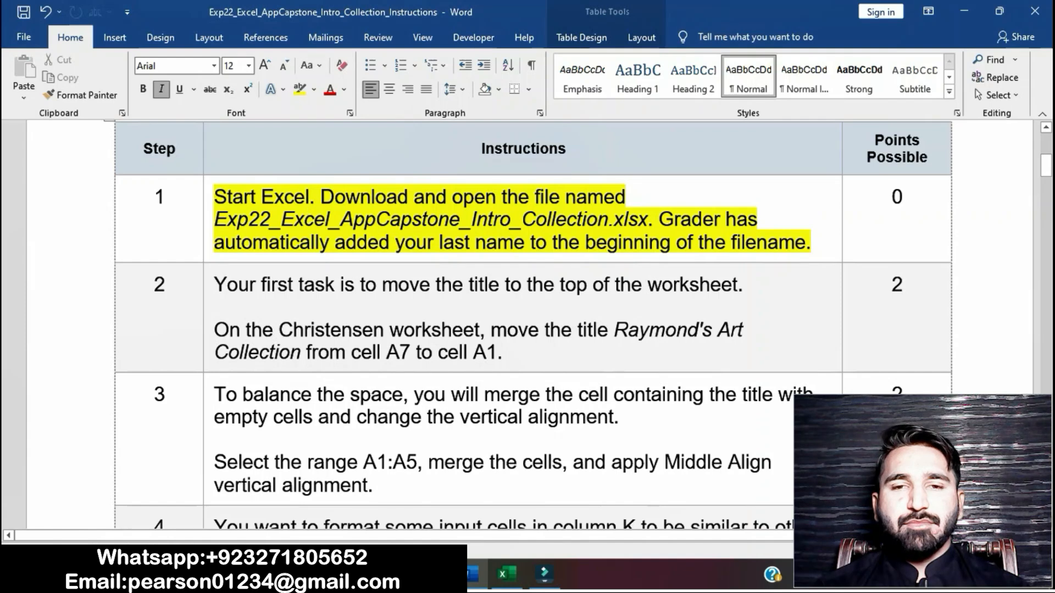
# - Switch to the Excel workbook and look through the Sheet2 and Sold Out worksheets, ending on Christensen
pyautogui.hotkey('alt', 'Tab')
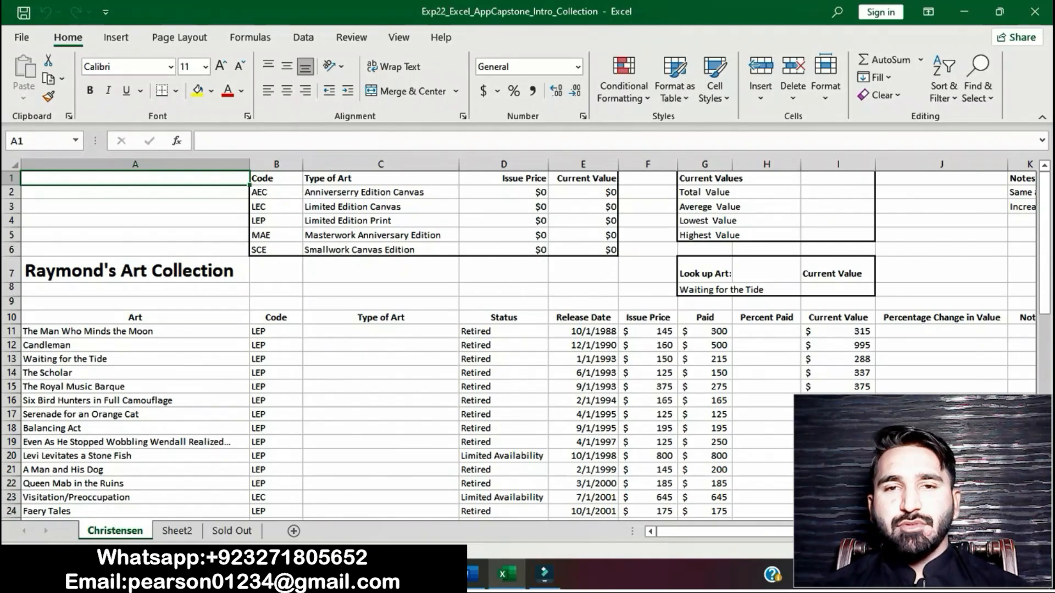
pyautogui.click(177, 530)
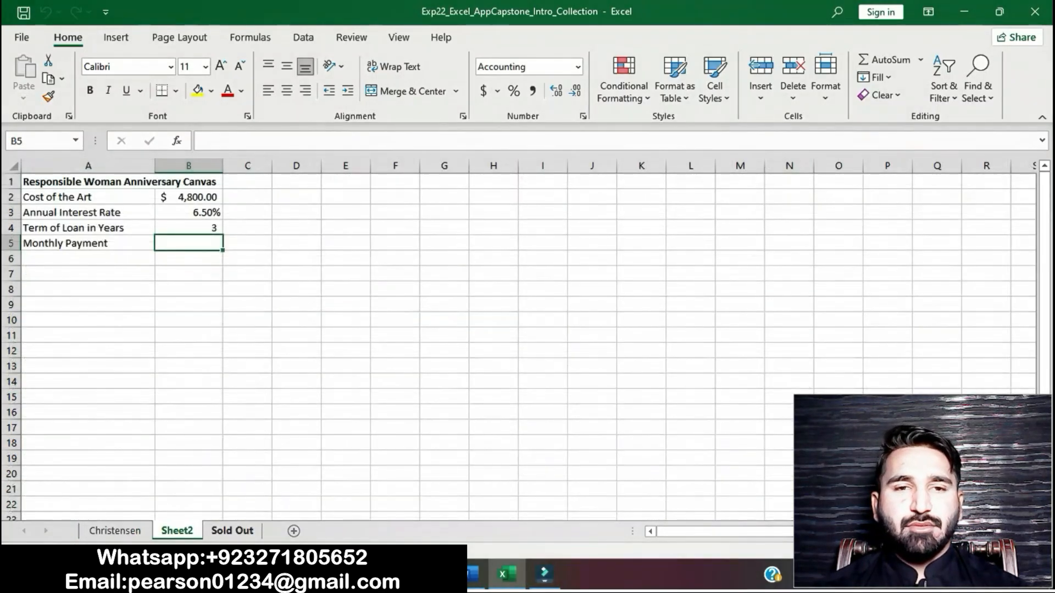
pyautogui.click(232, 530)
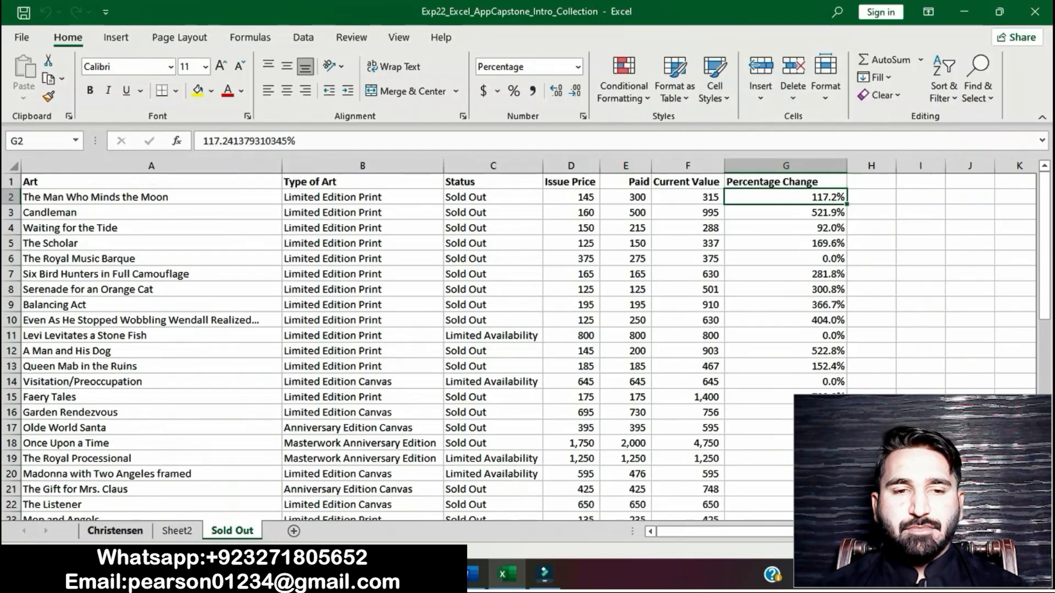
pyautogui.click(114, 531)
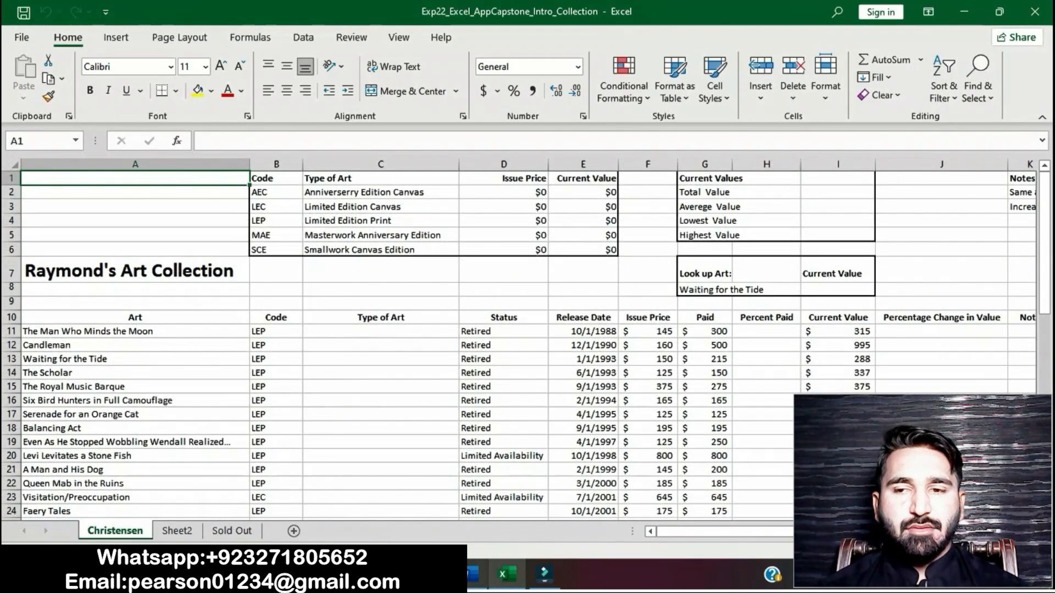
# - Return to the Word instructions, clear the yellow highlight from step 1 and highlight the step 2 instruction in yellow
pyautogui.click(472, 574)
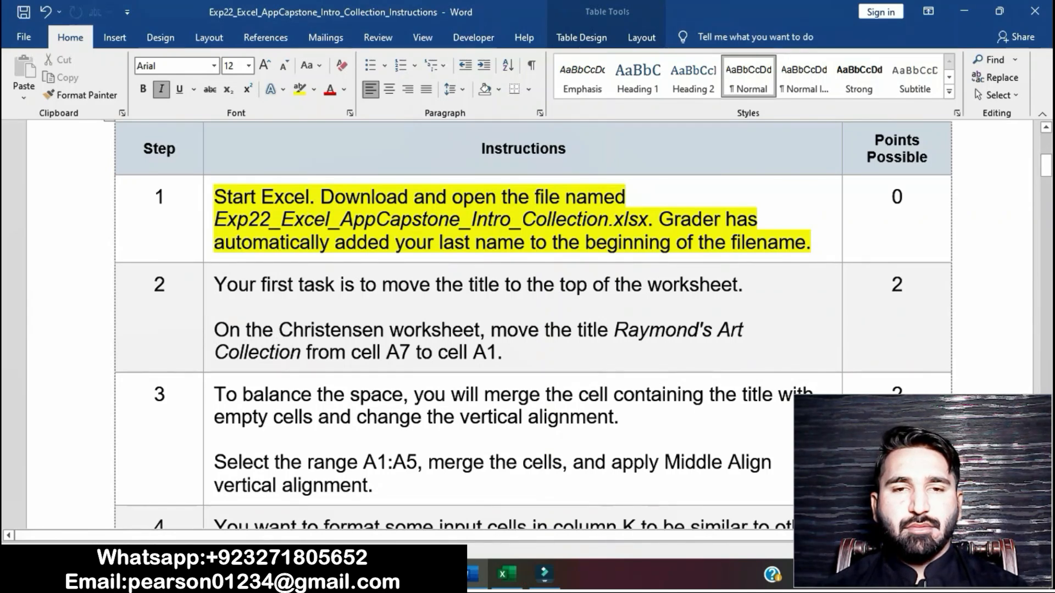
pyautogui.click(214, 197)
pyautogui.click(208, 198)
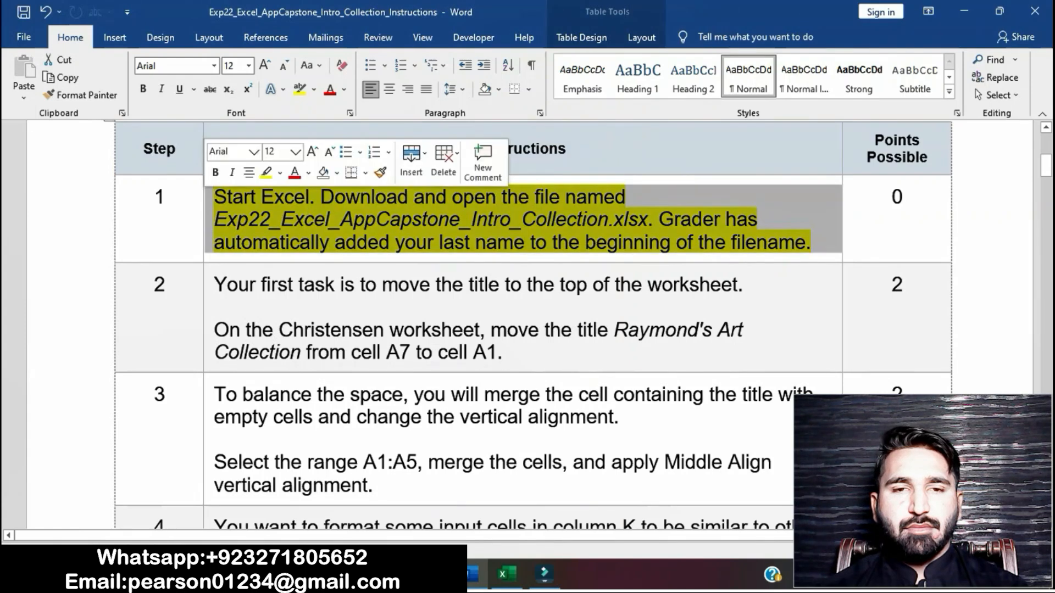
pyautogui.click(266, 172)
pyautogui.click(283, 220)
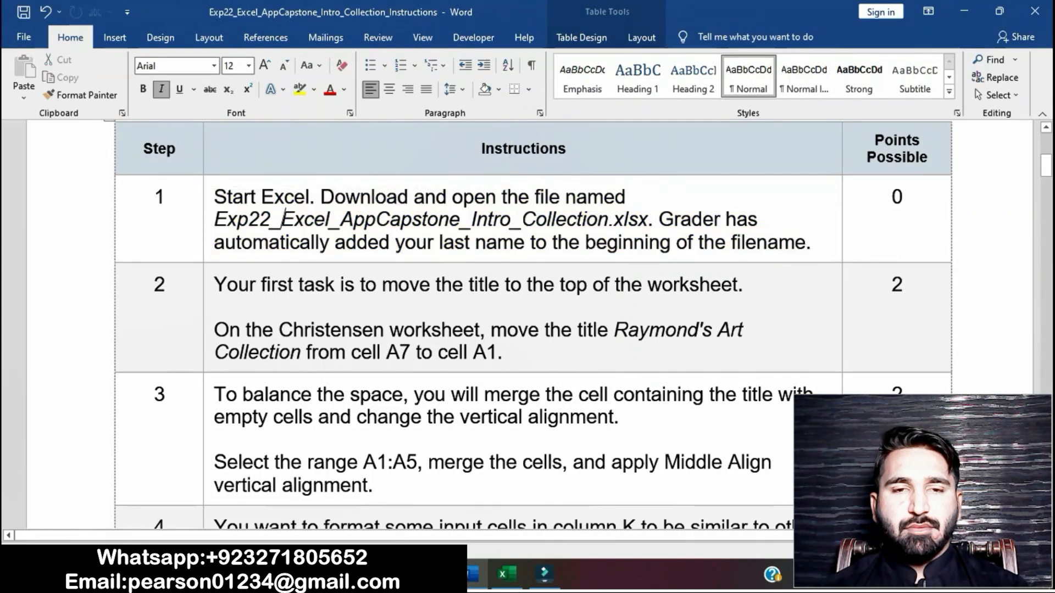
pyautogui.scroll(-2, 283, 219)
pyautogui.click(209, 155)
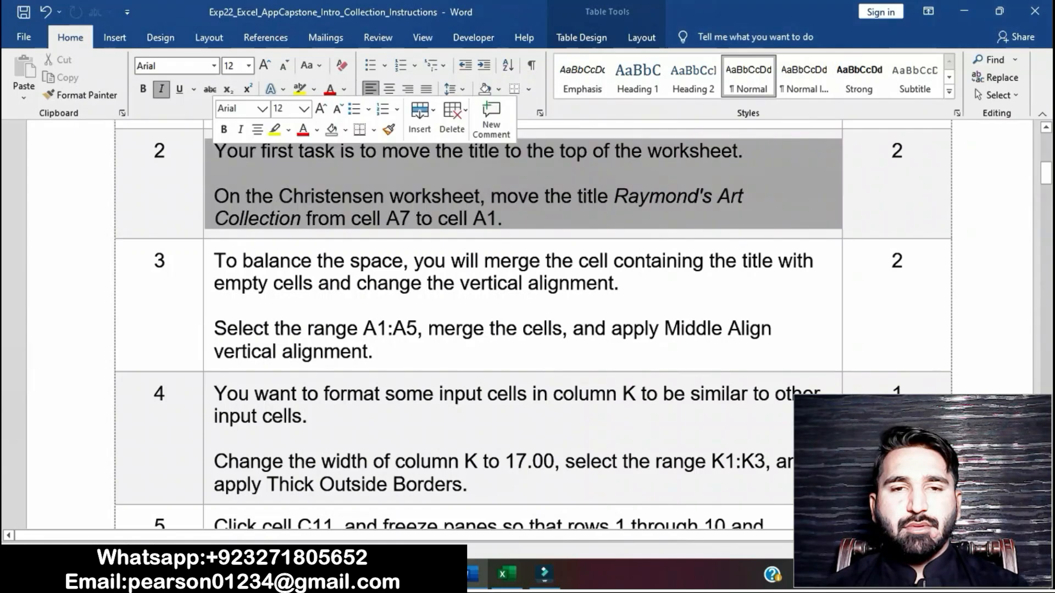
pyautogui.click(275, 129)
pyautogui.click(305, 196)
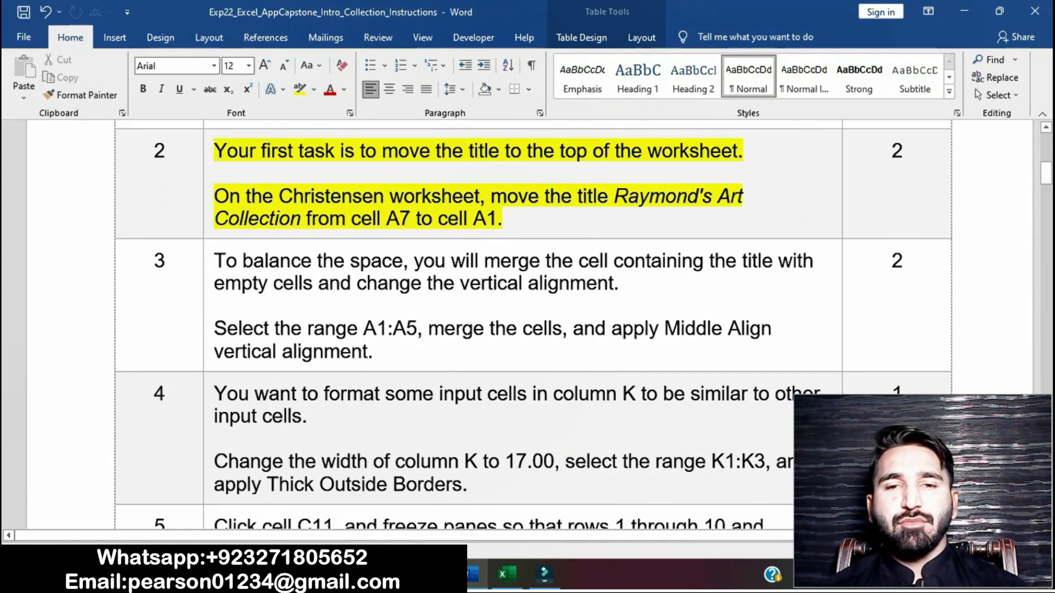
# - Following step 2, switch to Excel and move the title "Raymond's Art Collection" from cell A7 to A1 on the Christensen worksheet
pyautogui.moveTo(214, 197); pyautogui.dragTo(490, 197)
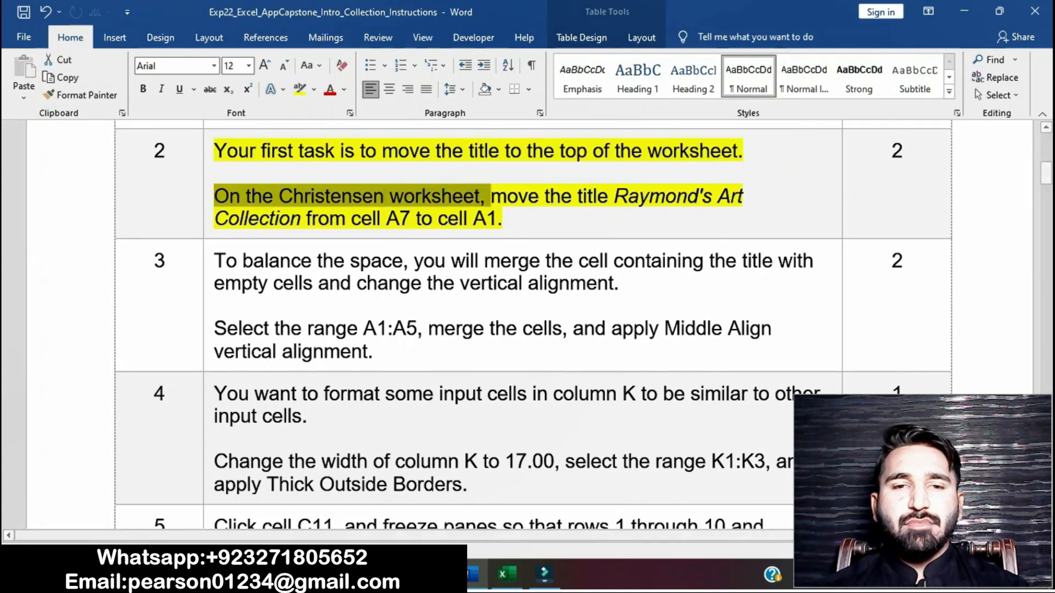
pyautogui.hotkey('alt', 'Tab')
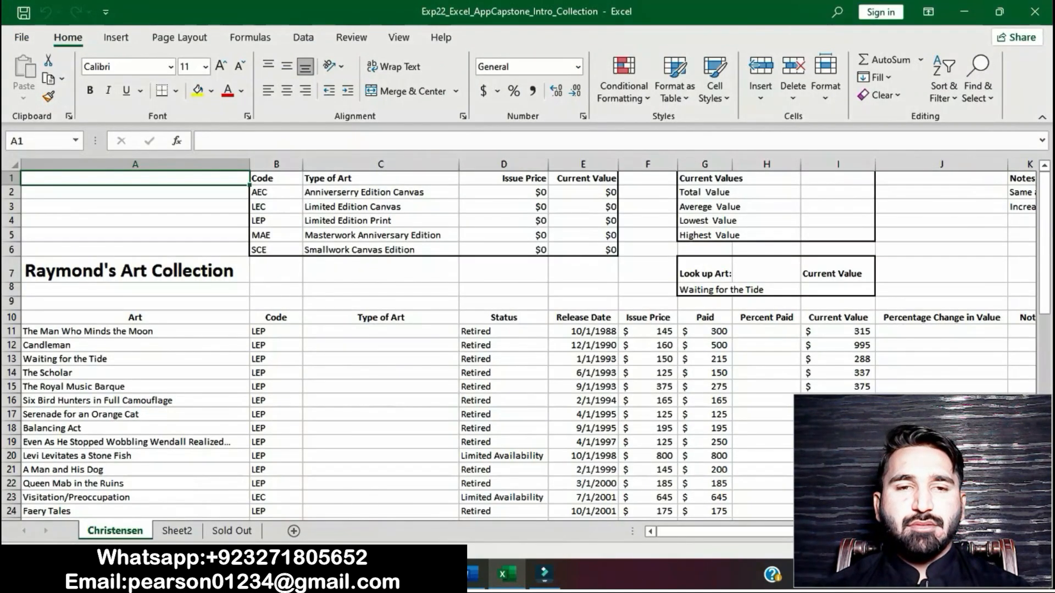
pyautogui.hotkey('alt', 'Tab')
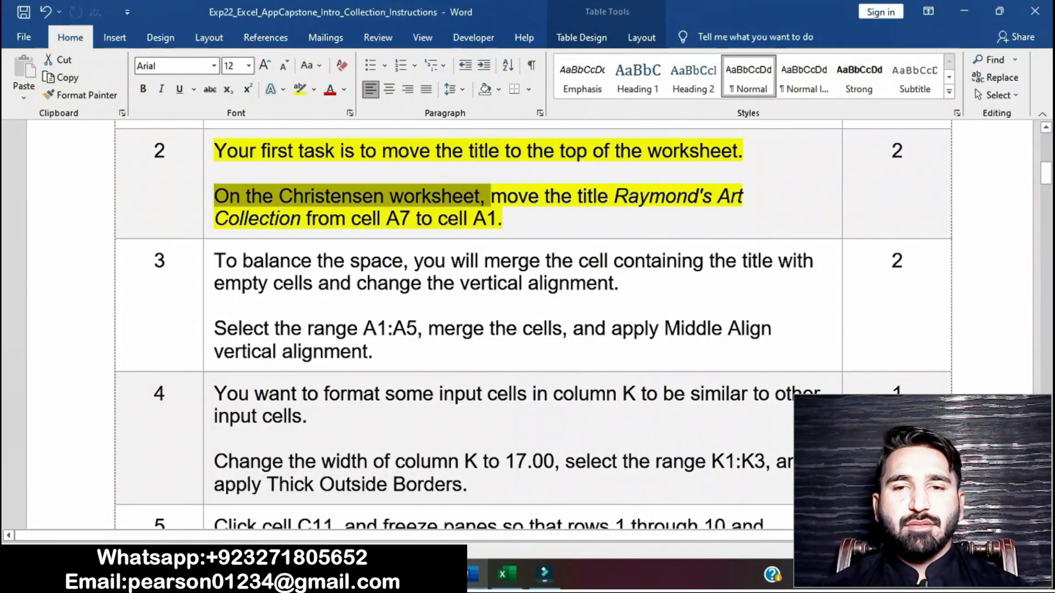
pyautogui.moveTo(490, 197); pyautogui.dragTo(739, 218)
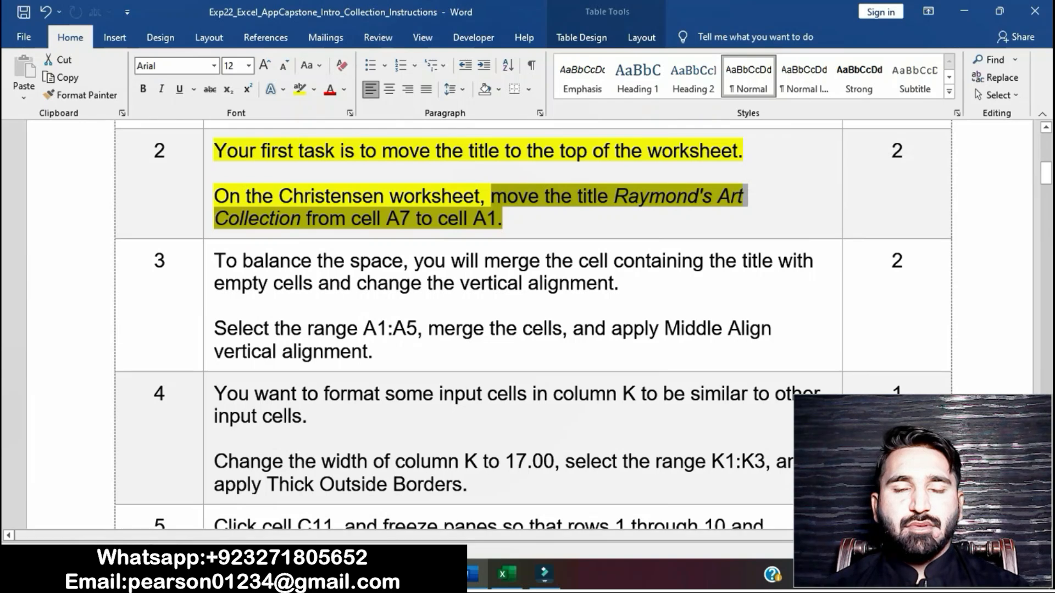
pyautogui.hotkey('alt', 'Tab')
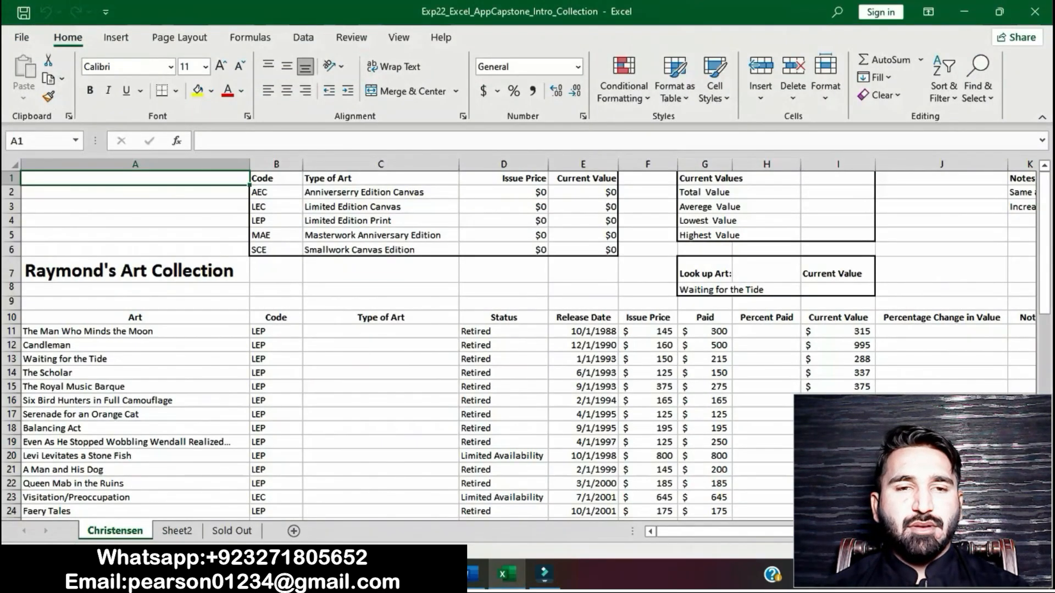
pyautogui.click(135, 270)
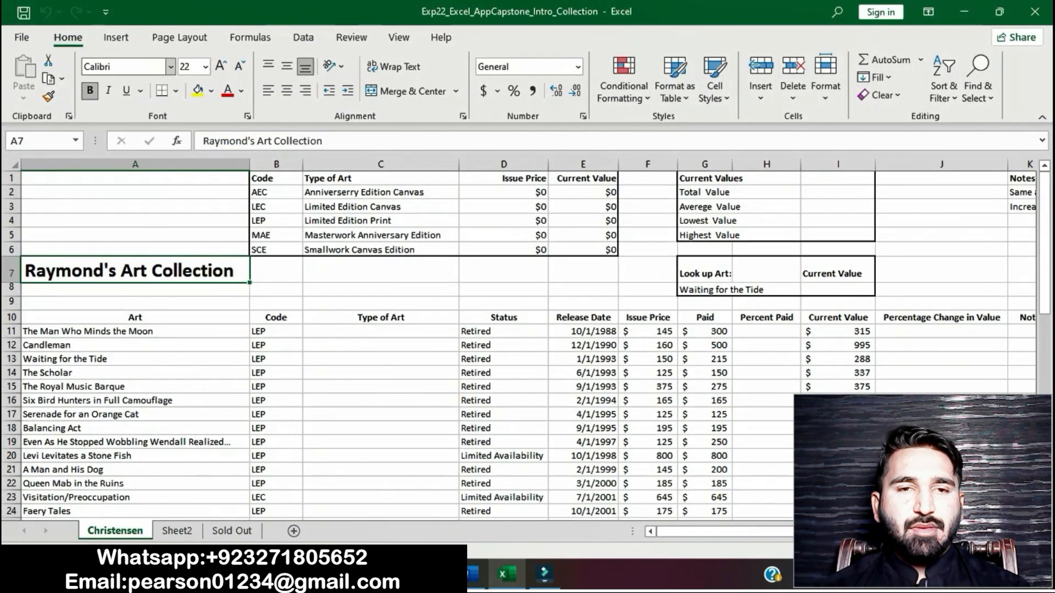
pyautogui.click(48, 60)
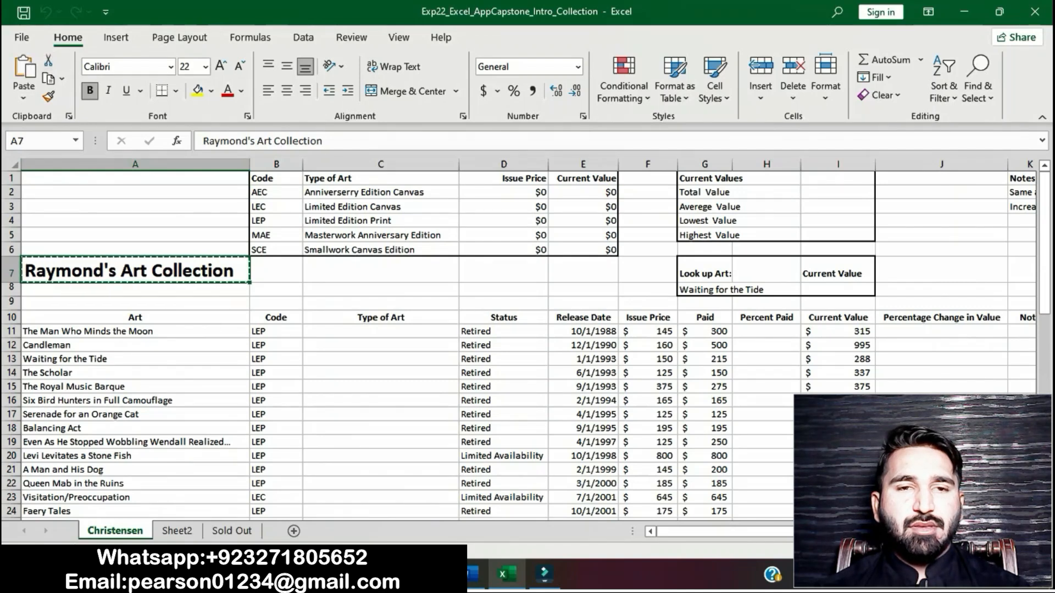
pyautogui.click(135, 178)
pyautogui.hotkey('ctrl', 'v')
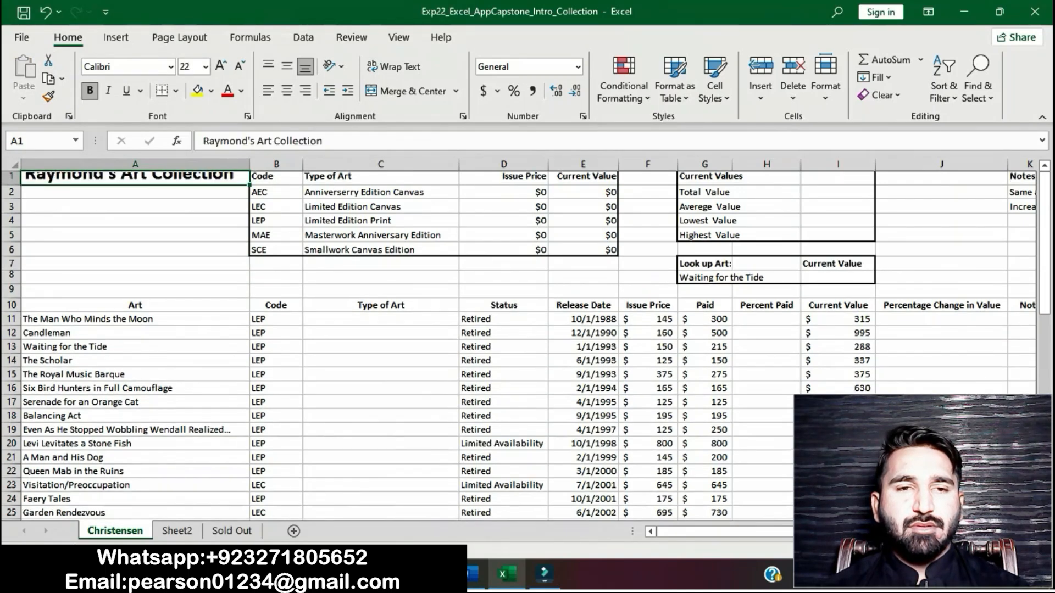
# - Return to the Word instructions, clear the yellow highlight from step 2 and highlight the step 3 instruction in yellow
pyautogui.click(472, 574)
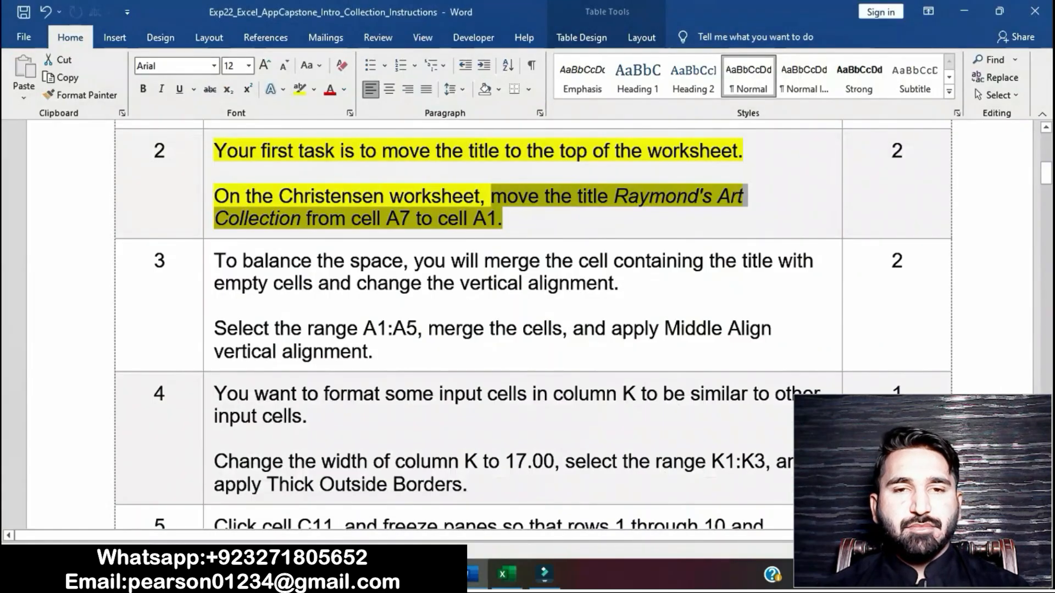
pyautogui.click(504, 219)
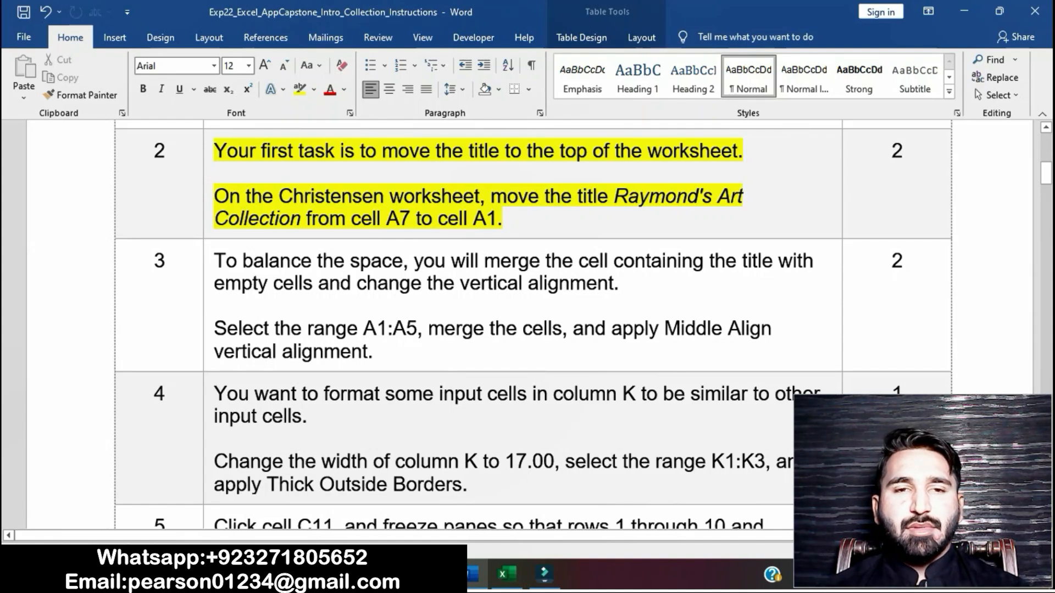
pyautogui.click(209, 151)
pyautogui.click(273, 120)
pyautogui.click(503, 219)
pyautogui.click(209, 261)
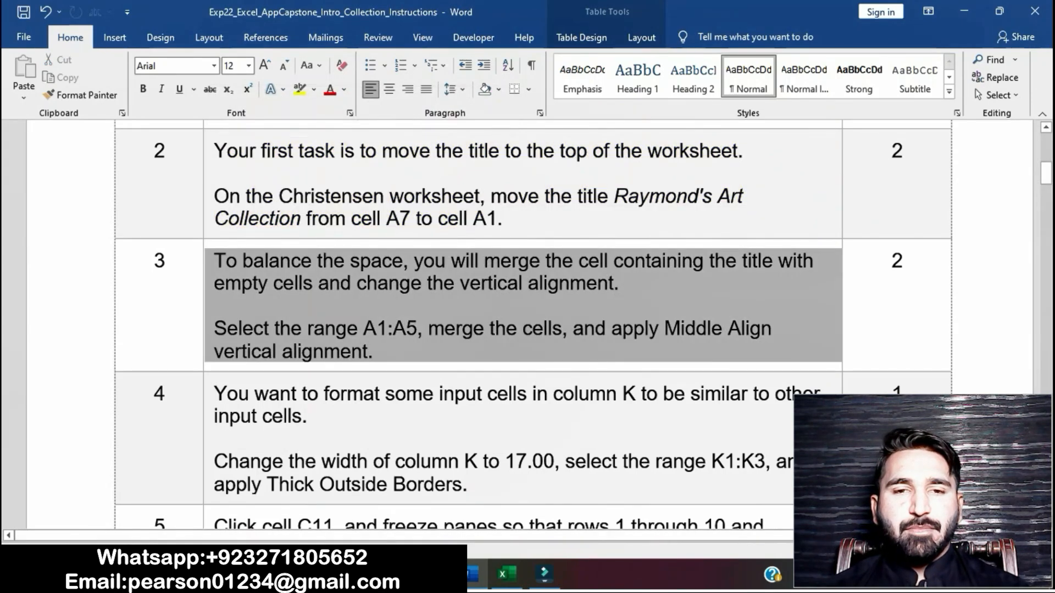
pyautogui.click(275, 239)
pyautogui.click(425, 350)
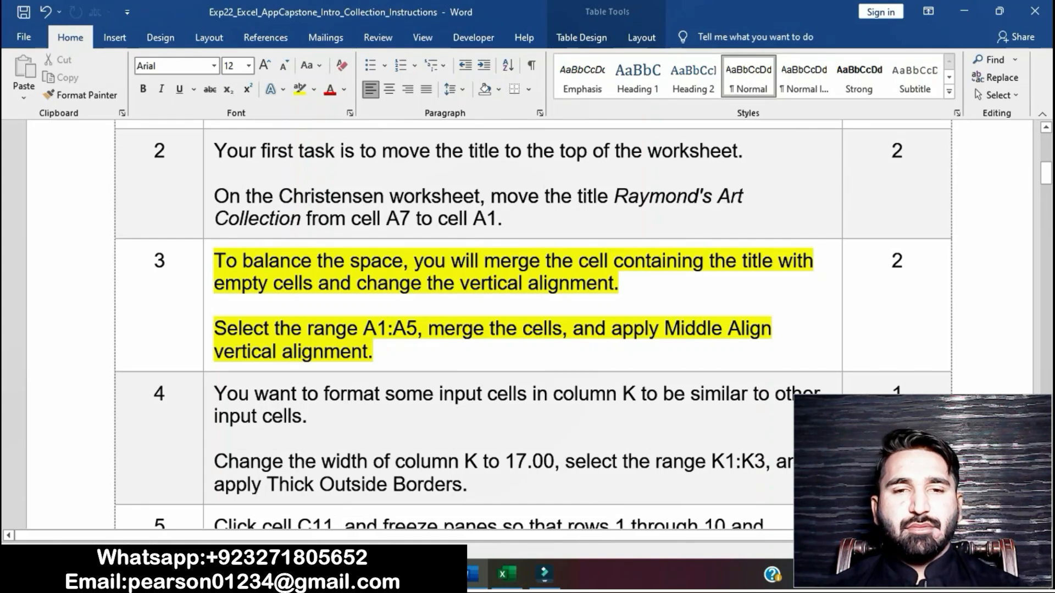
# - Copy the reference A1:A5 from the step 3 instruction and select that range on the Christensen worksheet in Excel
pyautogui.moveTo(364, 328); pyautogui.dragTo(417, 328)
pyautogui.hotkey('ctrl', 'c')
pyautogui.hotkey('alt', 'Tab')
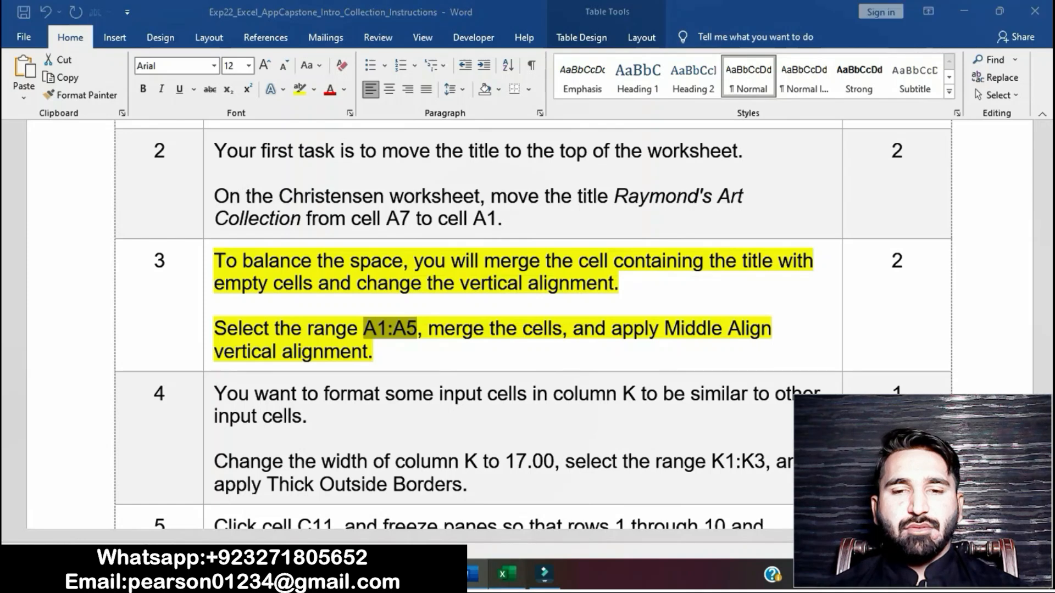
pyautogui.click(39, 141)
pyautogui.write('A1:A5')
pyautogui.press('Return')
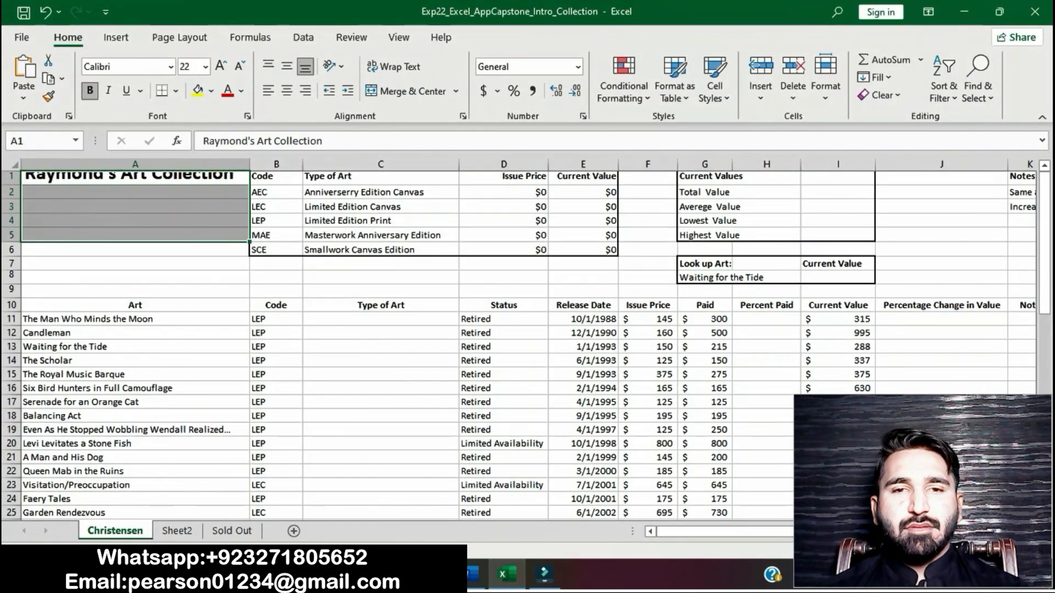
# - Mark "merge the cells" in the step 3 instruction in Word, switch to Excel and merge A1:A5 with Merge Cells
pyautogui.hotkey('alt', 'Tab')
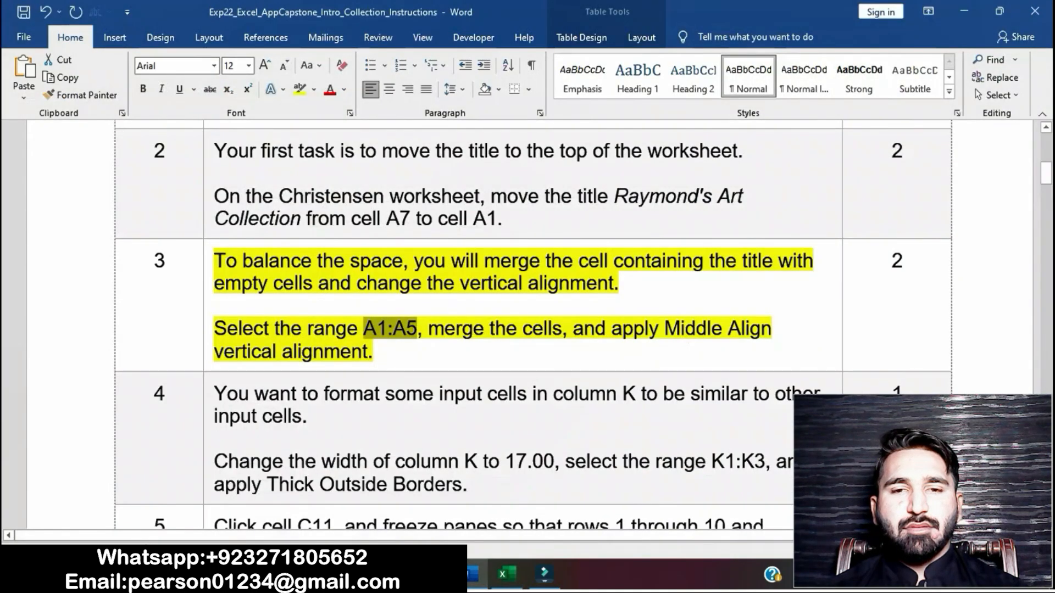
pyautogui.moveTo(428, 328); pyautogui.dragTo(561, 328)
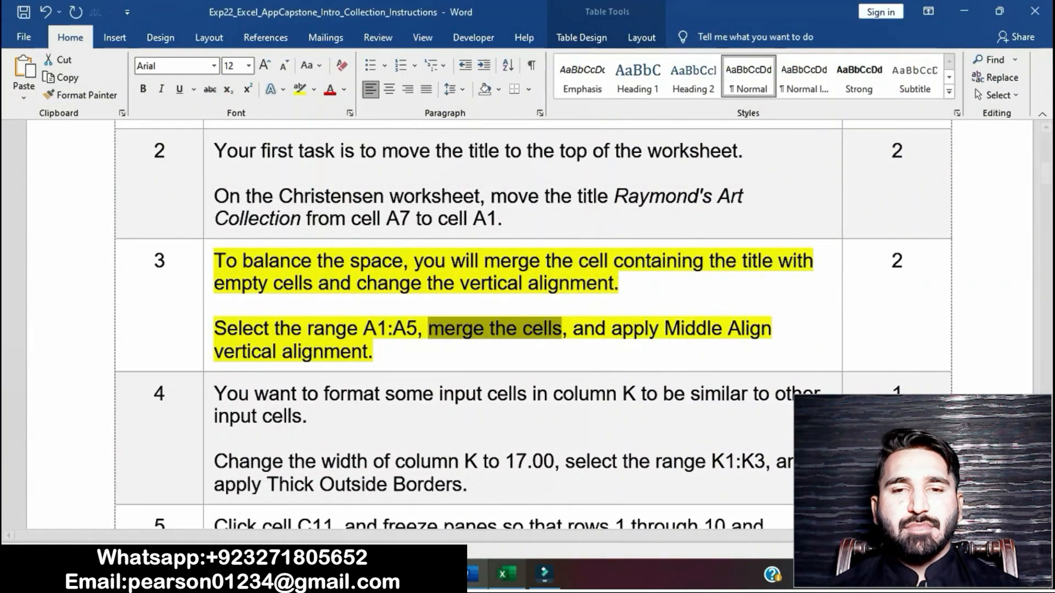
pyautogui.moveTo(504, 574)
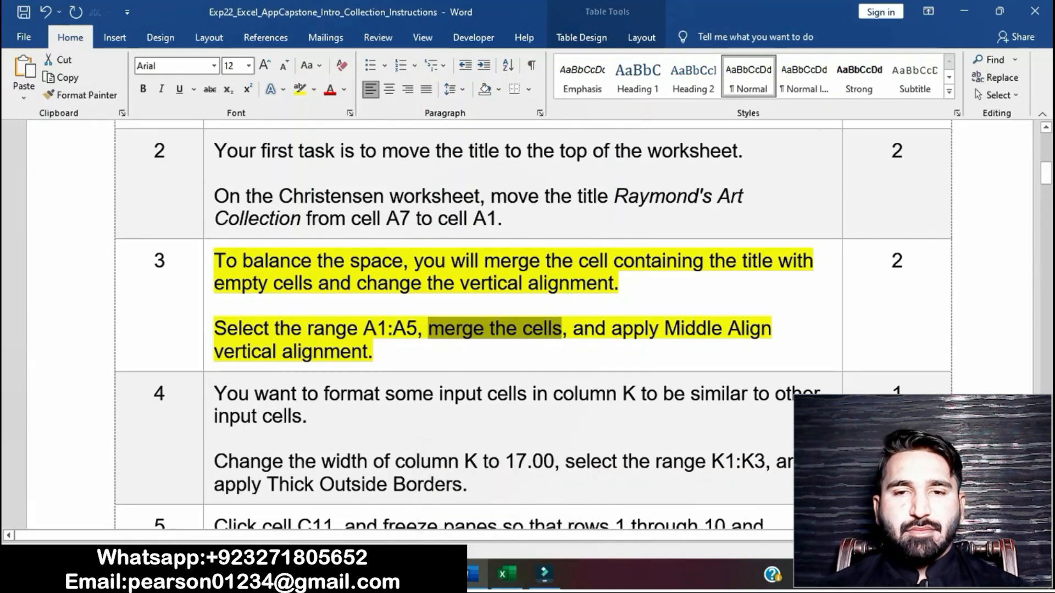
pyautogui.click(506, 574)
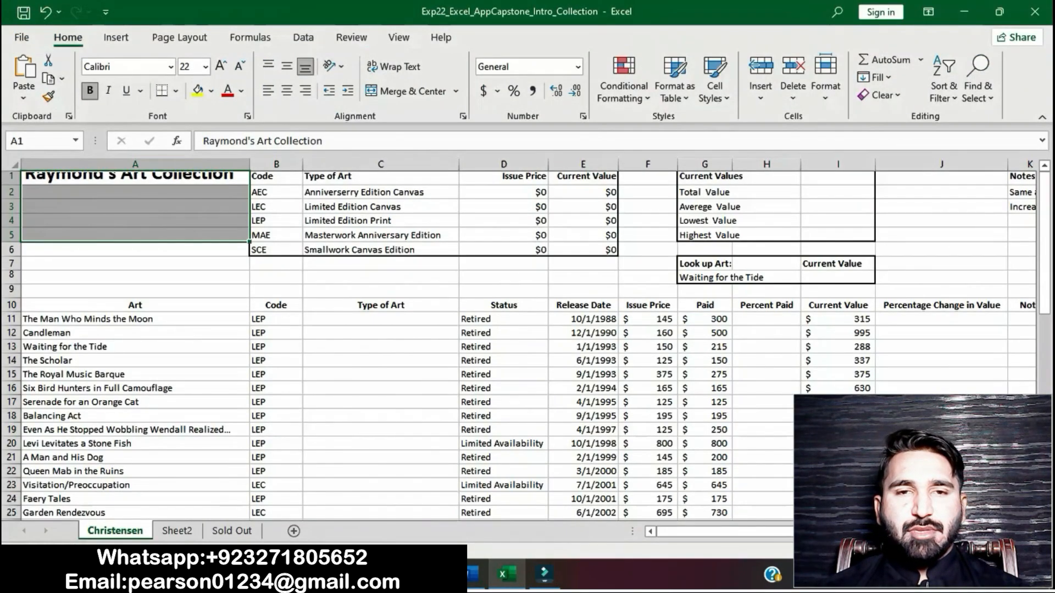
pyautogui.click(455, 91)
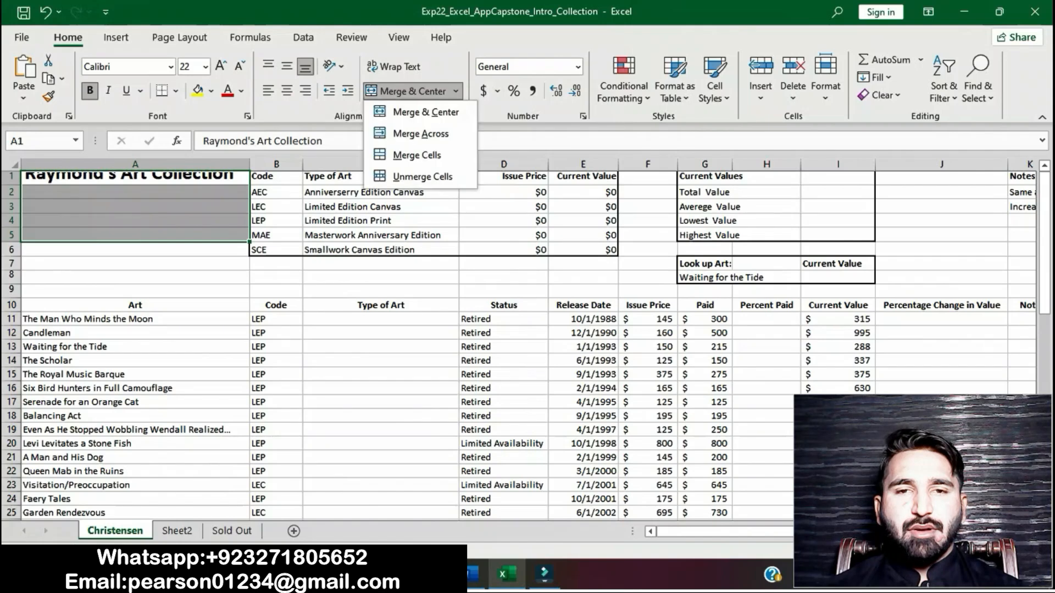
pyautogui.click(416, 155)
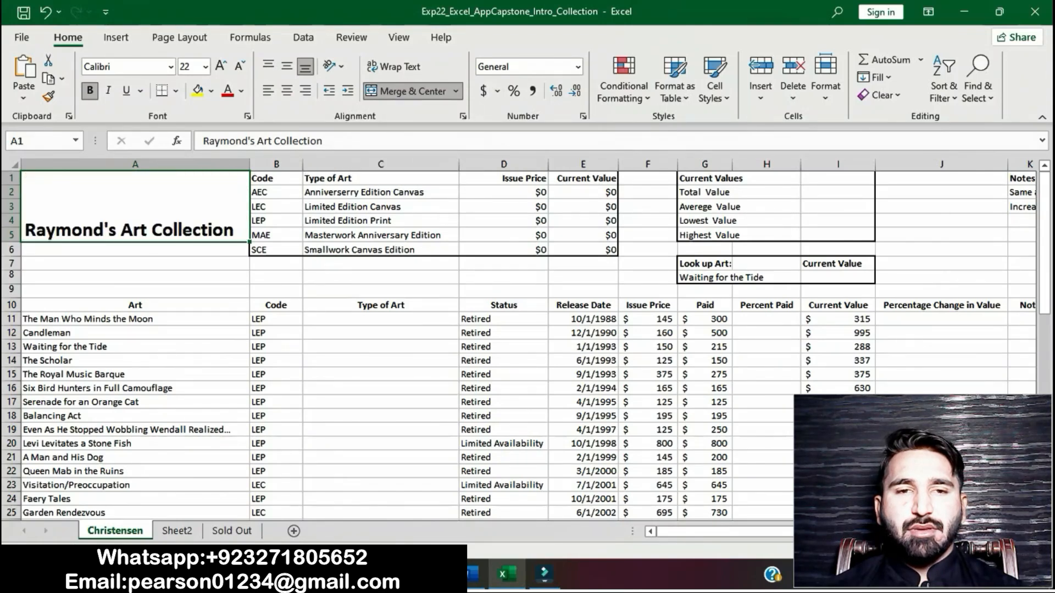
# - Mark the Middle Align phrase of step 3 in Word, return to Excel and apply Middle Align to the merged title cell
pyautogui.click(475, 574)
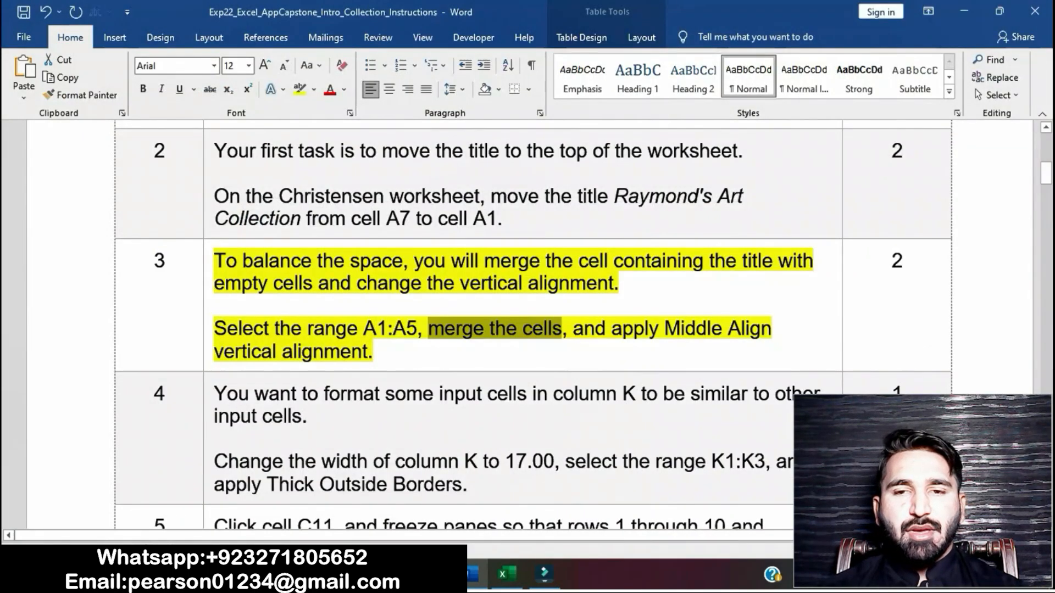
pyautogui.moveTo(656, 312); pyautogui.dragTo(612, 334)
pyautogui.click(612, 354)
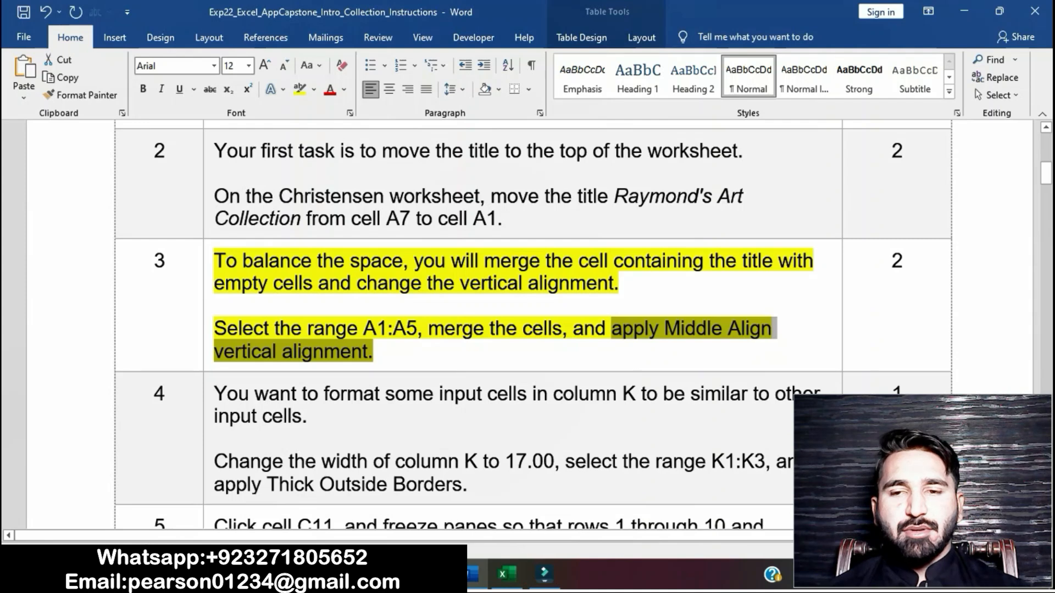
pyautogui.hotkey('alt', 'Tab')
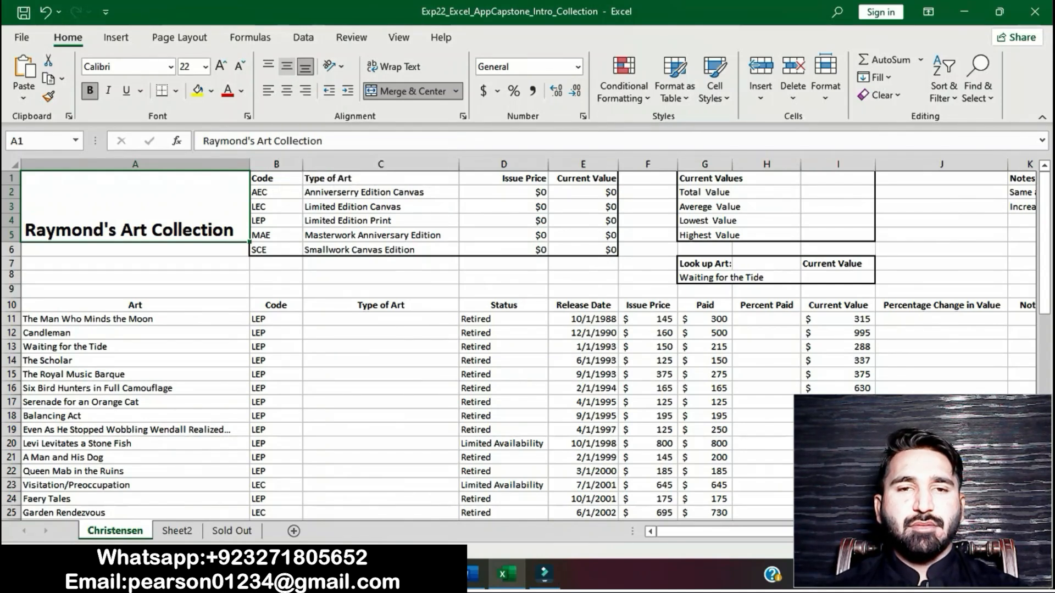
pyautogui.click(287, 66)
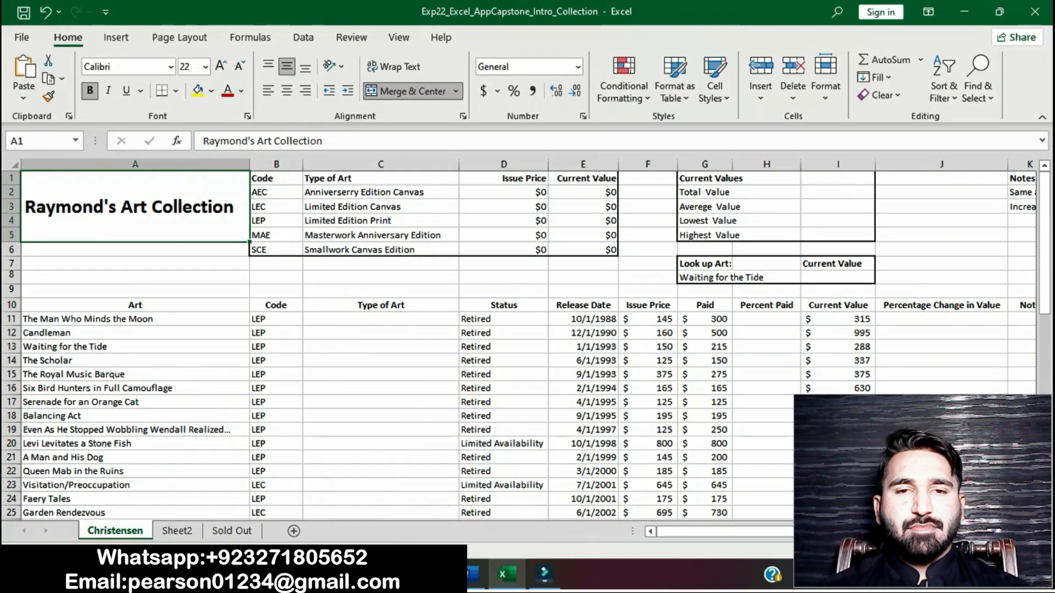
# - Return to the Word instructions, clear the yellow highlight from step 3 and highlight the step 4 instruction in yellow
pyautogui.click(472, 574)
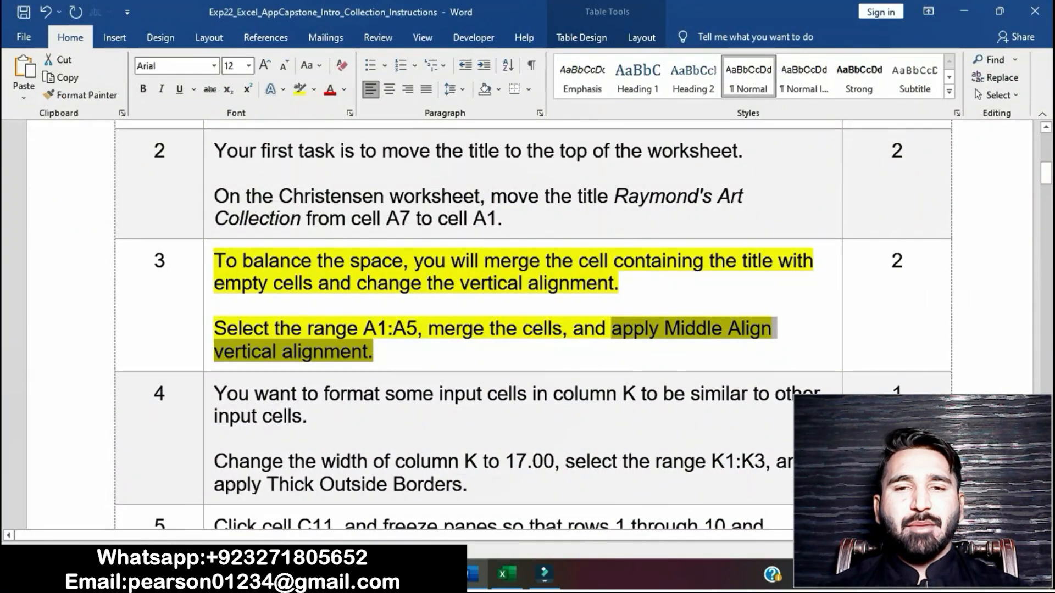
pyautogui.click(477, 329)
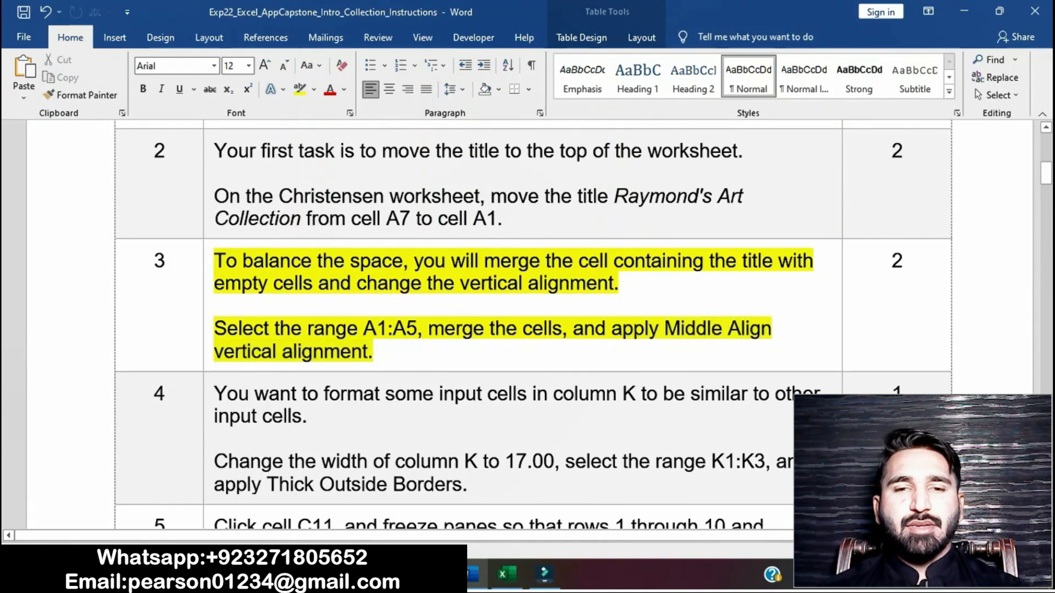
pyautogui.click(209, 265)
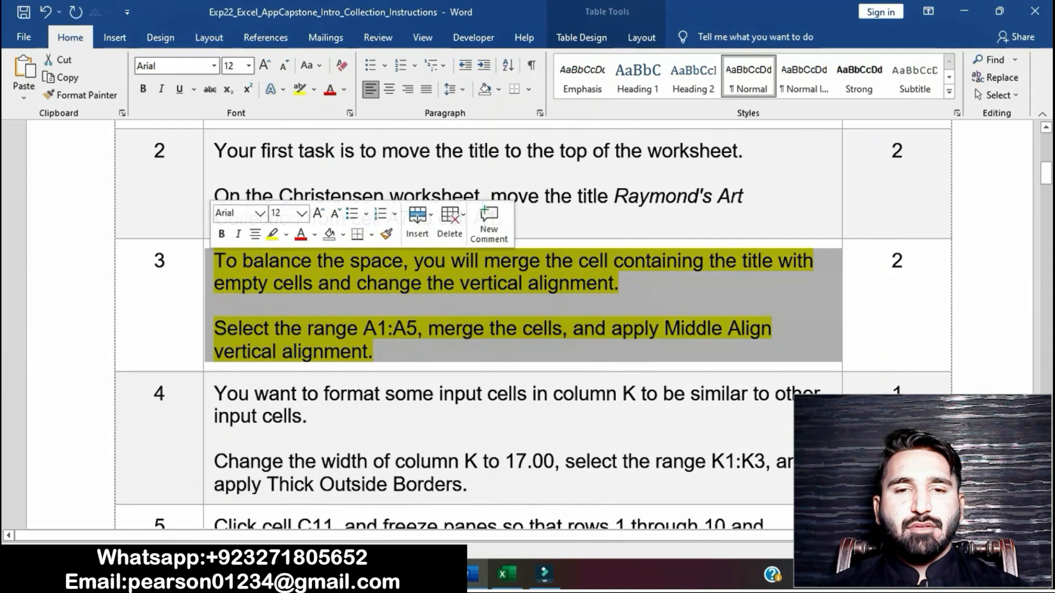
pyautogui.click(273, 235)
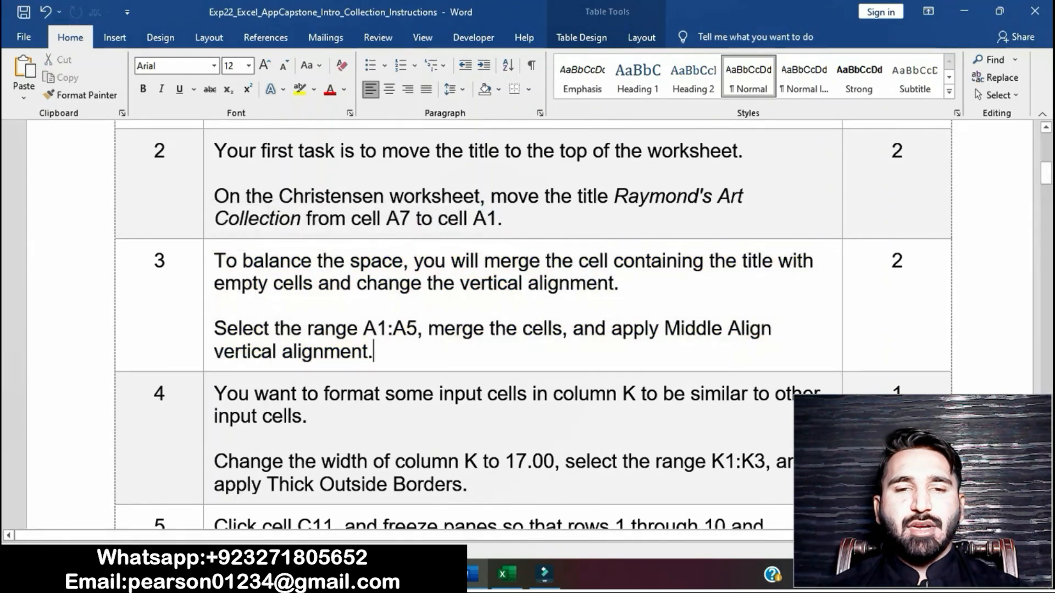
pyautogui.click(341, 351)
pyautogui.scroll(-4, 340, 351)
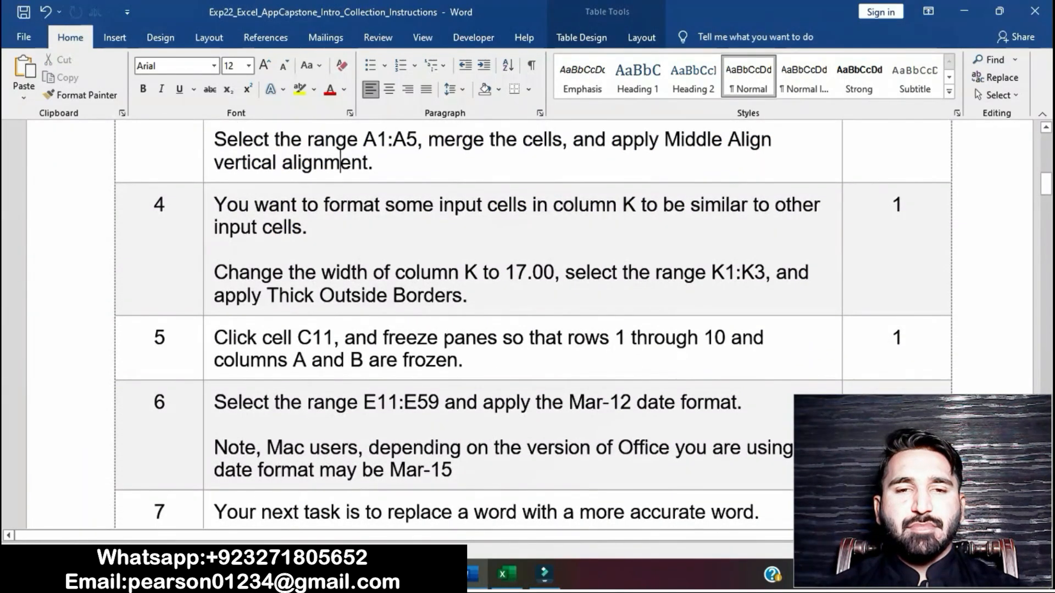
pyautogui.click(208, 247)
pyautogui.click(268, 181)
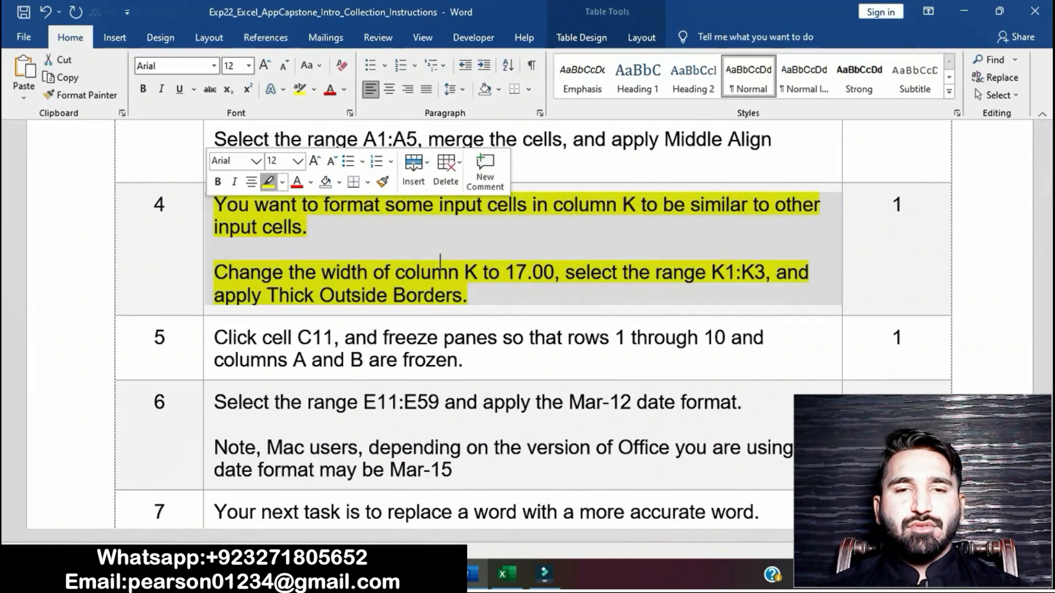
pyautogui.click(501, 292)
pyautogui.click(215, 248)
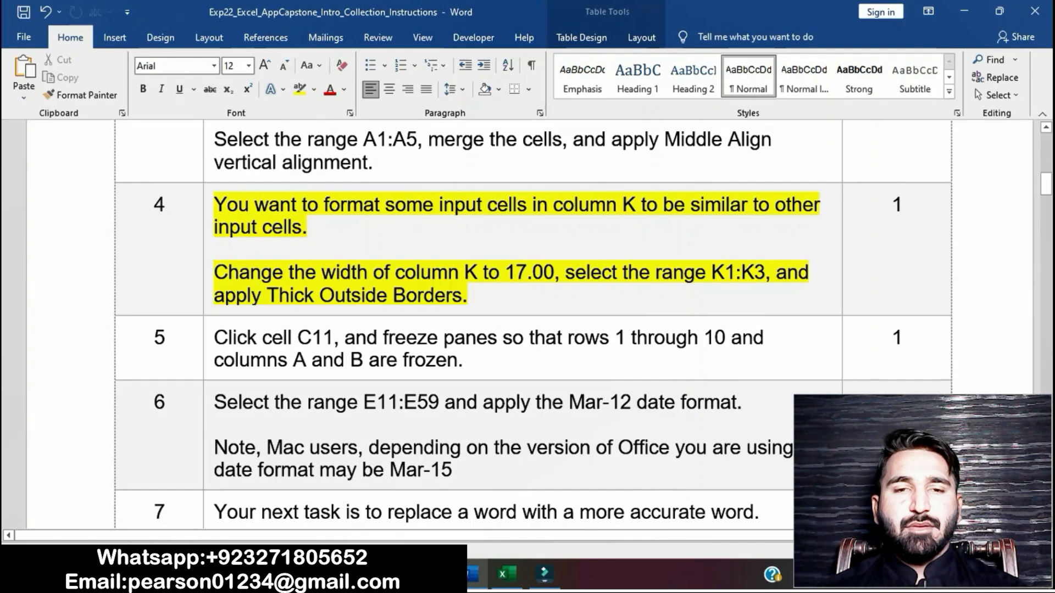
# - Mark the column width phrase of step 4 in Word, switch to Excel and set column K's width to 17.00 on the Christensen worksheet
pyautogui.moveTo(214, 273); pyautogui.dragTo(554, 273)
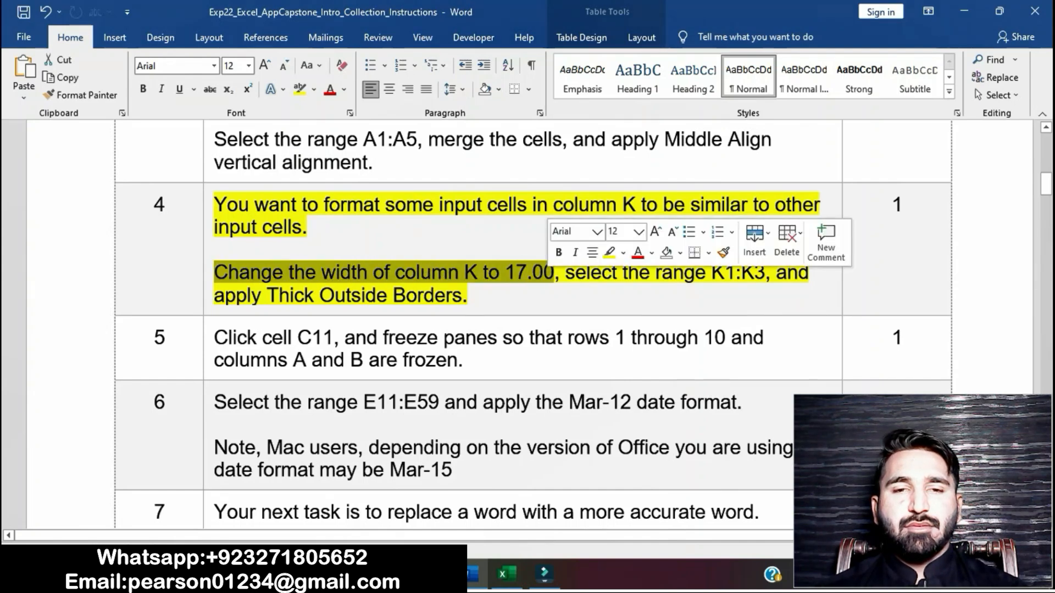
pyautogui.hotkey('alt', 'Tab')
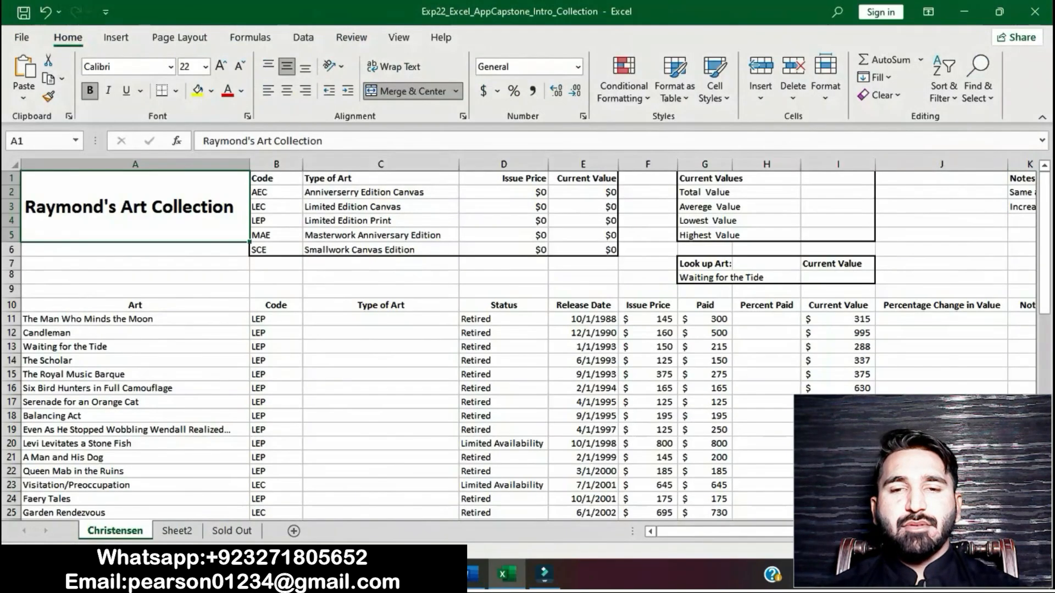
pyautogui.click(1021, 165)
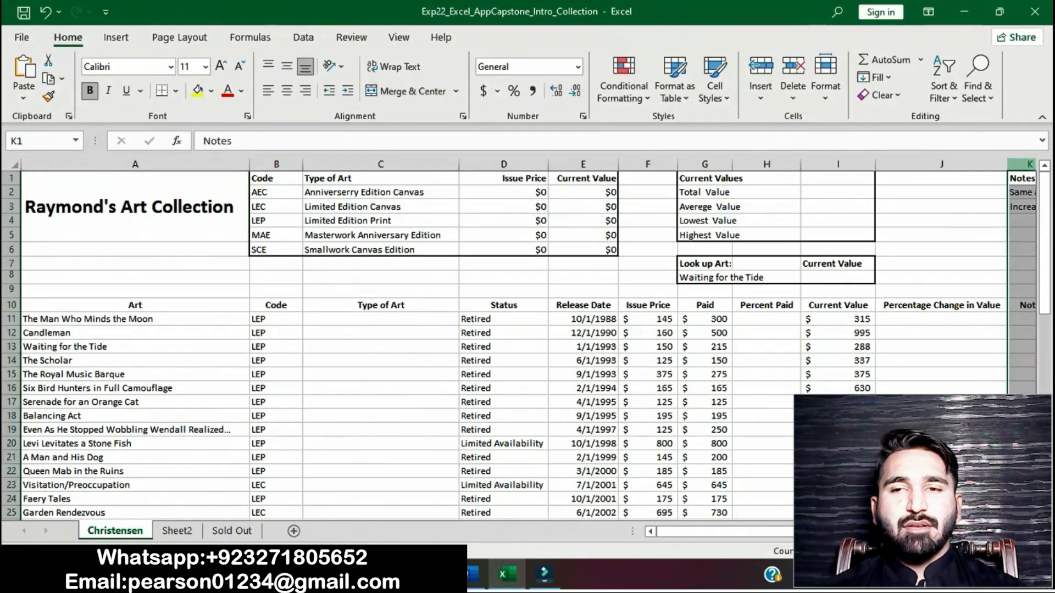
pyautogui.rightClick(1020, 164)
pyautogui.click(967, 382)
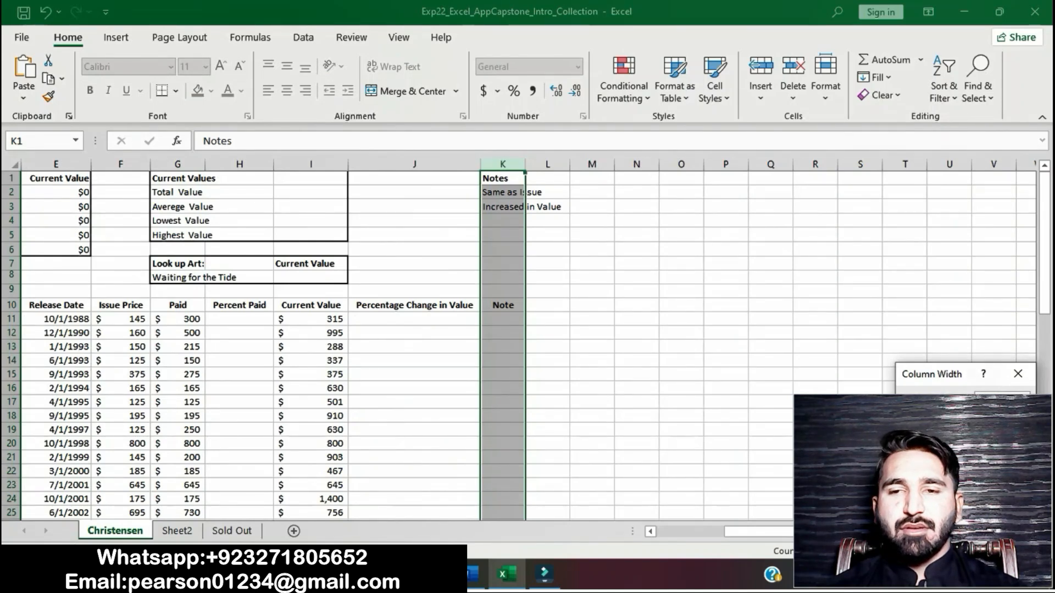
pyautogui.click(474, 574)
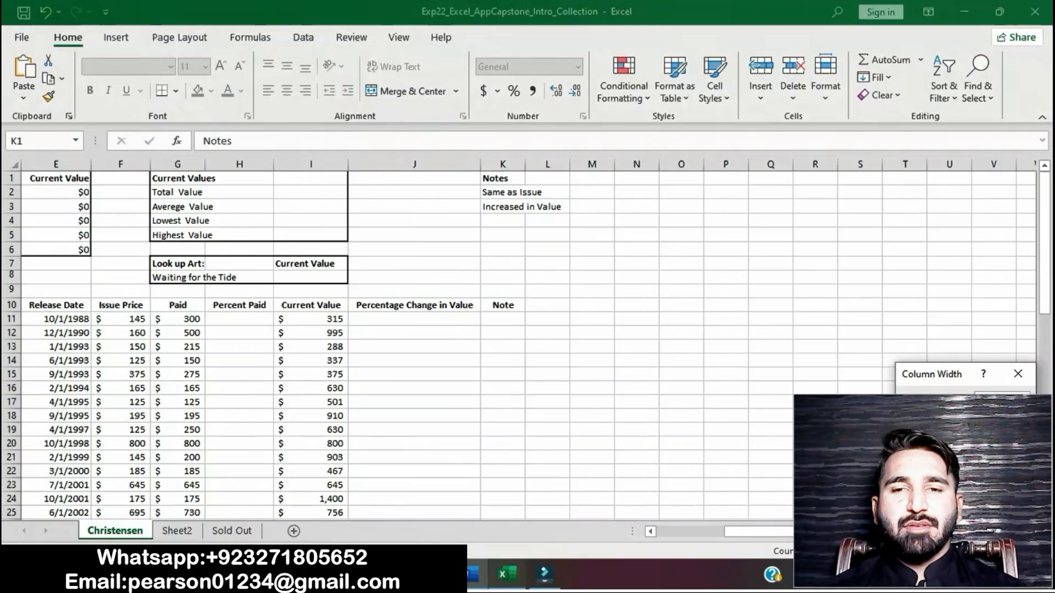
pyautogui.click(505, 575)
pyautogui.press('Return')
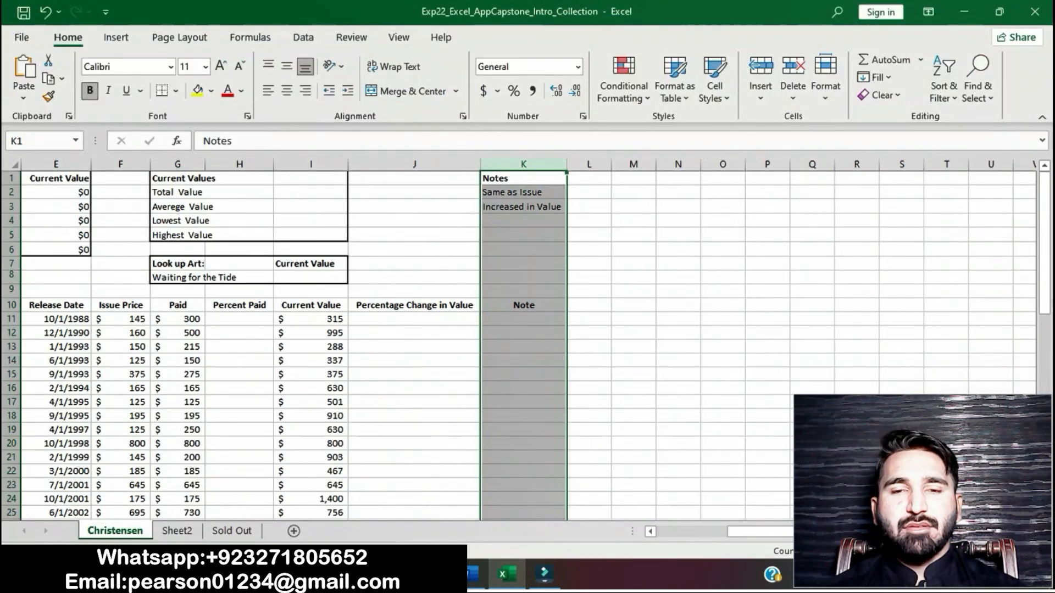
pyautogui.click(678, 485)
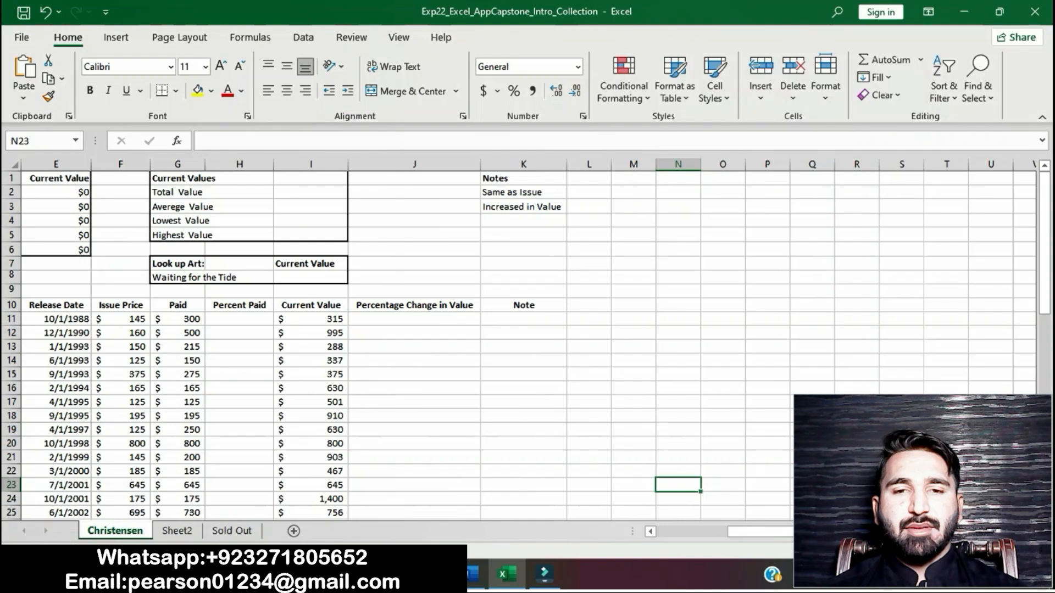
# - Copy the reference K1:K3 from the step 4 instruction in Word and select that range on the Christensen worksheet in Excel
pyautogui.click(474, 574)
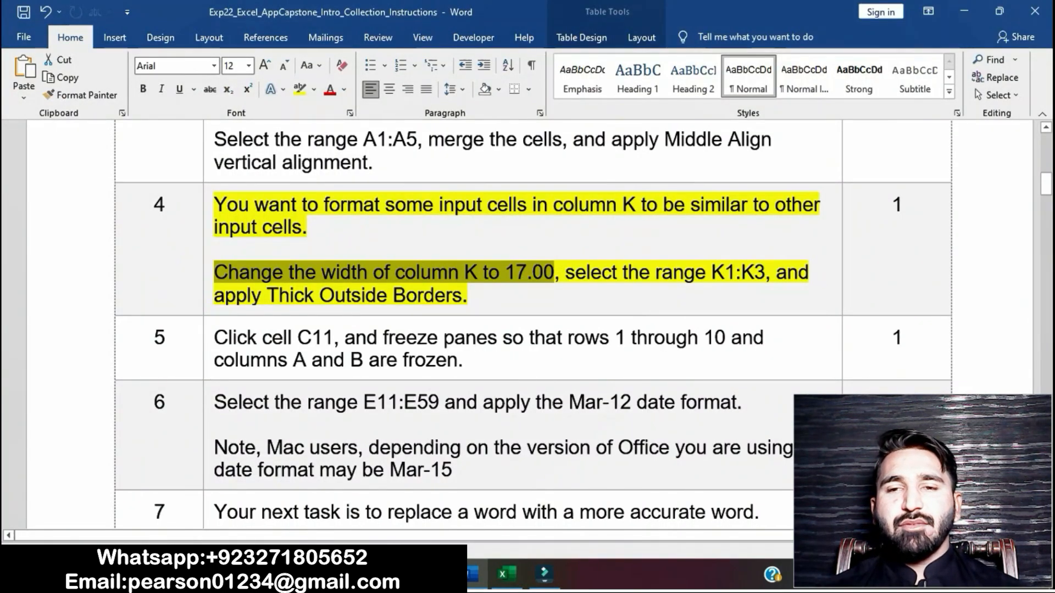
pyautogui.moveTo(712, 273); pyautogui.dragTo(765, 273)
pyautogui.hotkey('ctrl', 'c')
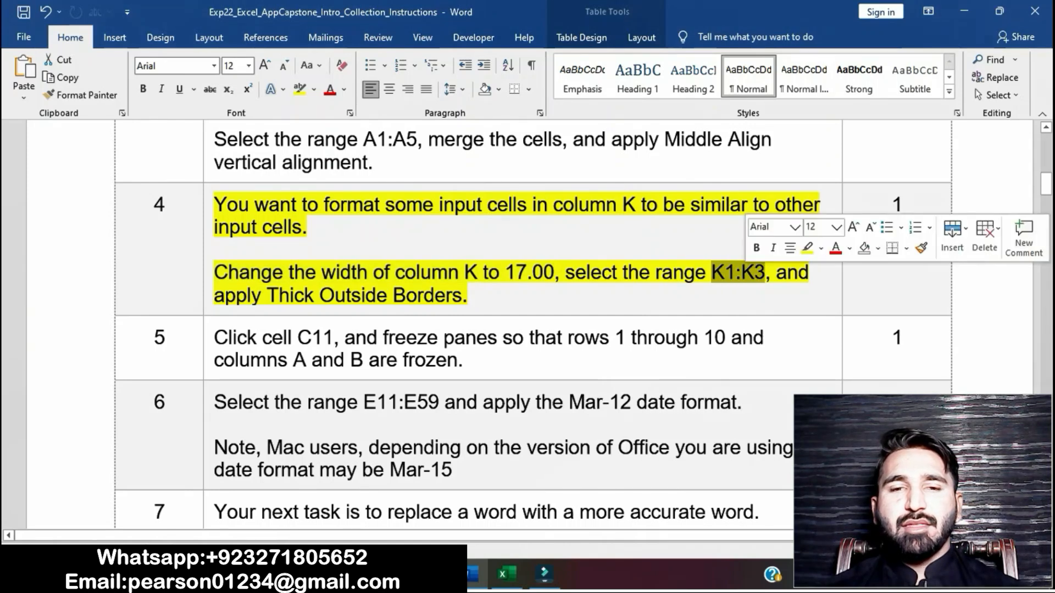
pyautogui.click(507, 574)
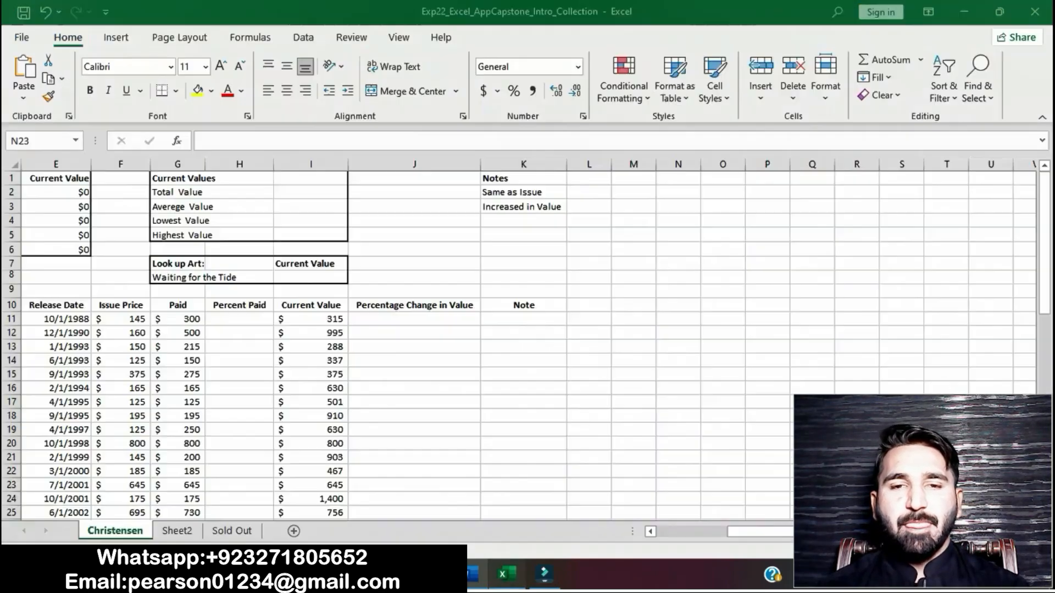
pyautogui.click(36, 142)
pyautogui.hotkey('ctrl', 'v')
pyautogui.press('Return')
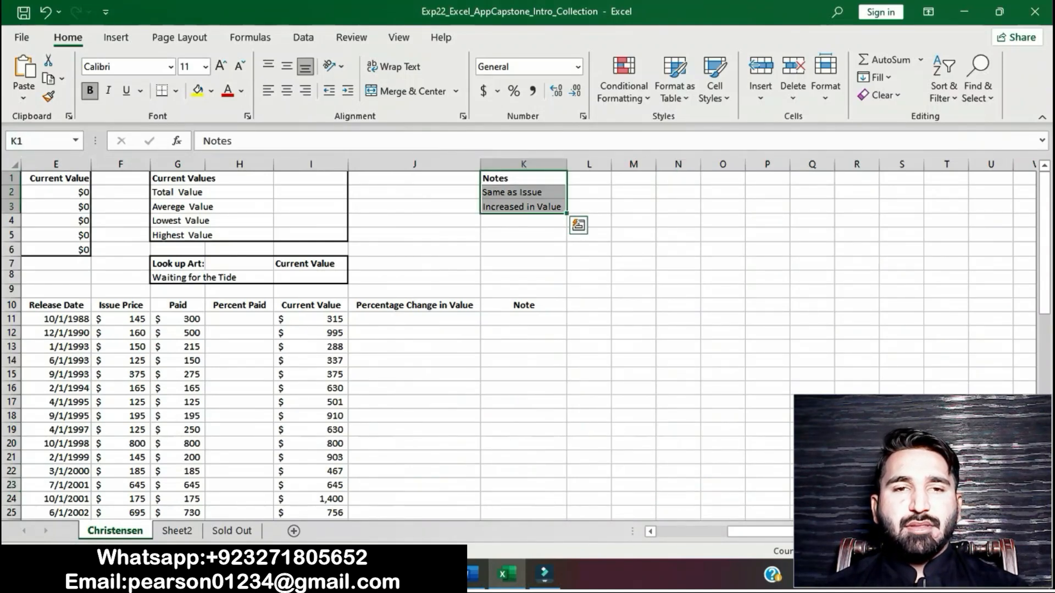
# - Mark the border phrase of step 4 in Word, return to Excel and apply Thick Outside Borders to K1:K3
pyautogui.click(473, 575)
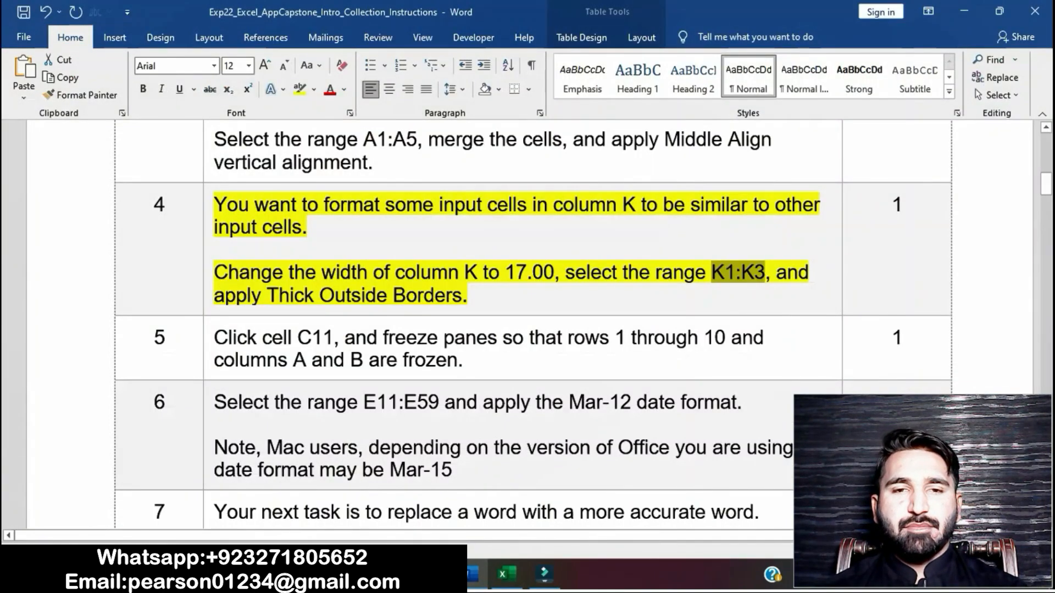
pyautogui.moveTo(776, 273); pyautogui.dragTo(769, 299)
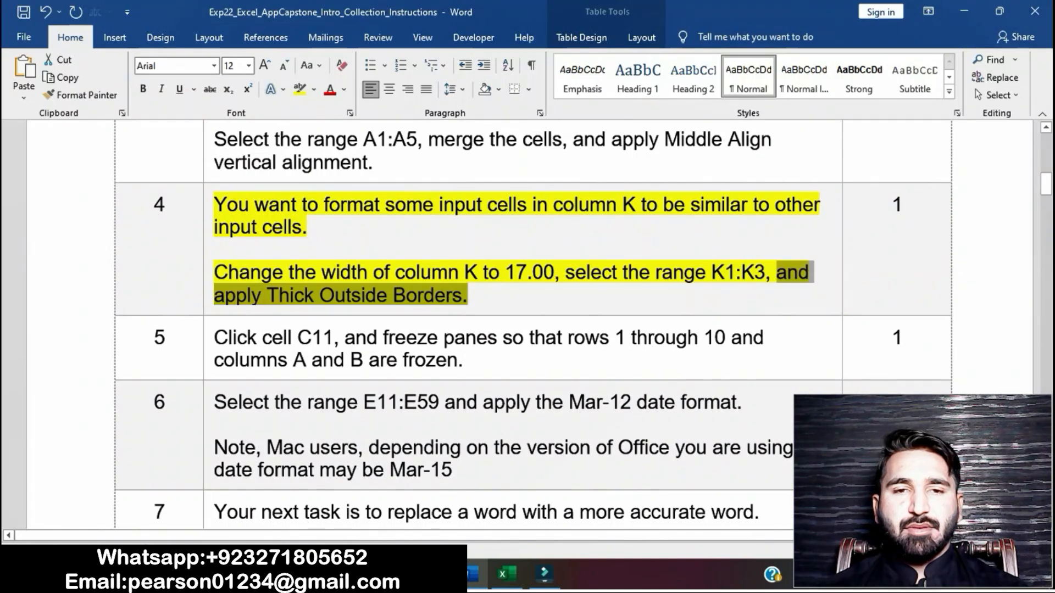
pyautogui.click(506, 574)
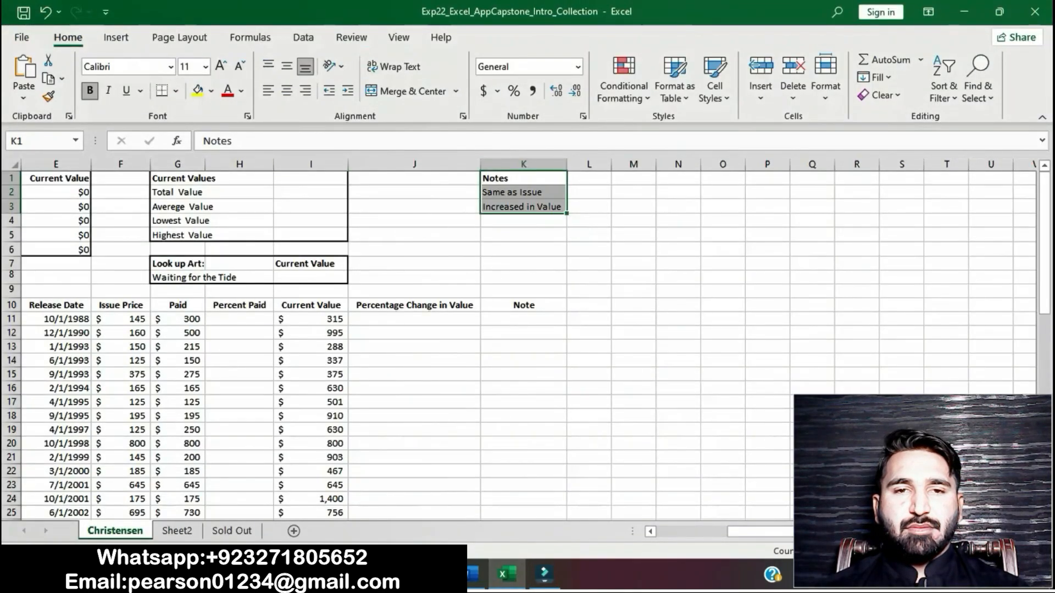
pyautogui.click(176, 91)
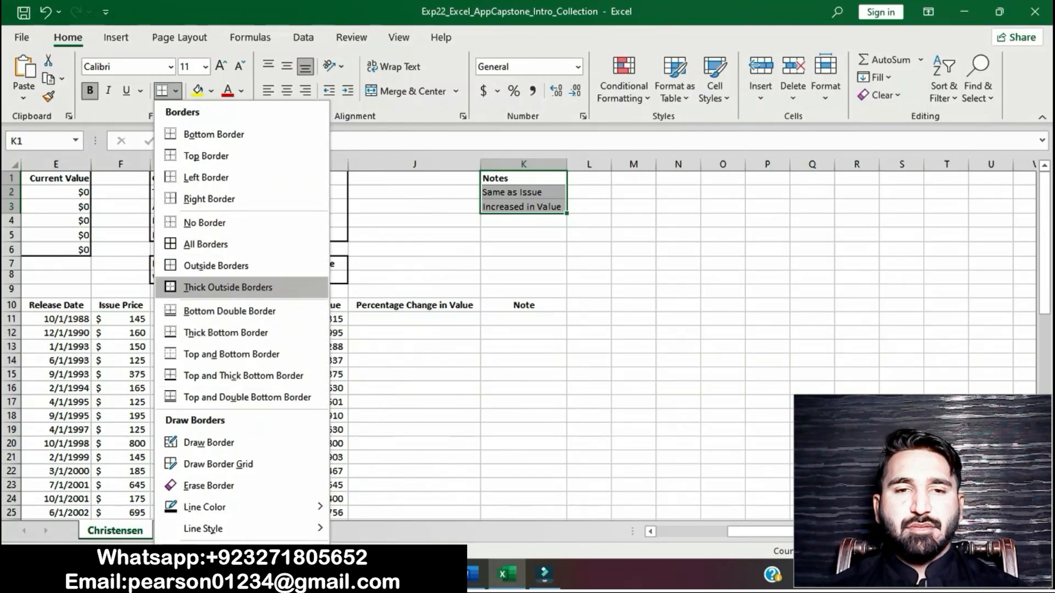
pyautogui.click(228, 287)
pyautogui.click(588, 387)
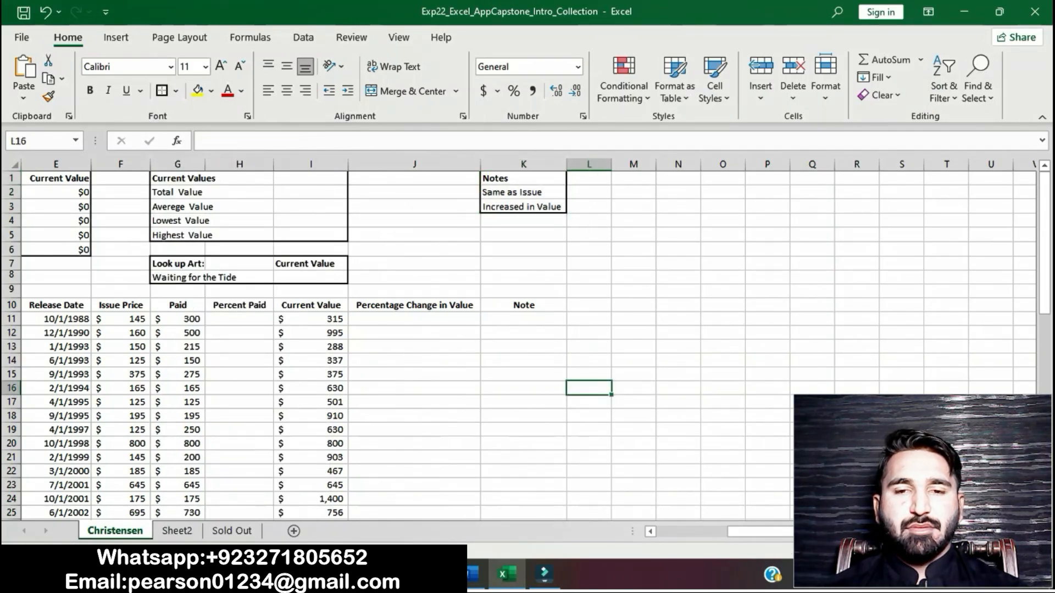
# - Return to the Word instructions, clear the yellow highlight from step 4 and highlight the step 5 instruction in yellow
pyautogui.click(472, 574)
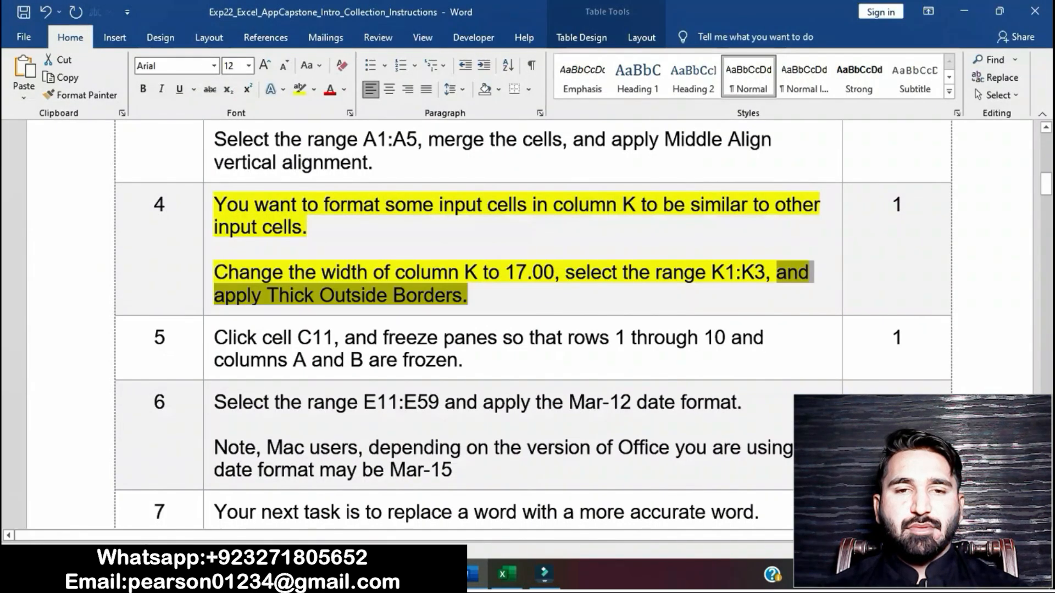
pyautogui.click(469, 295)
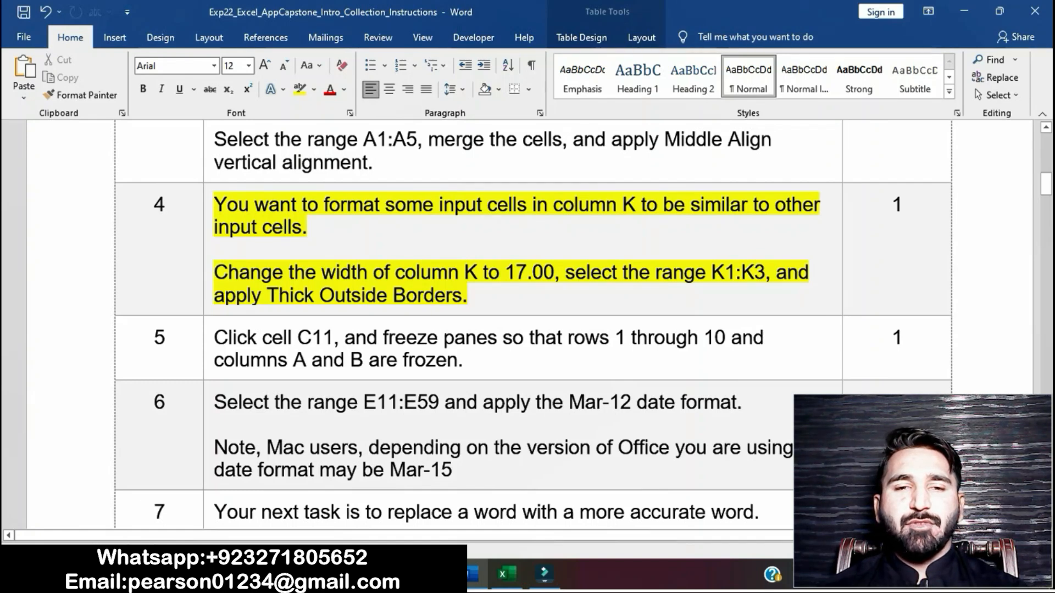
pyautogui.click(209, 211)
pyautogui.click(274, 185)
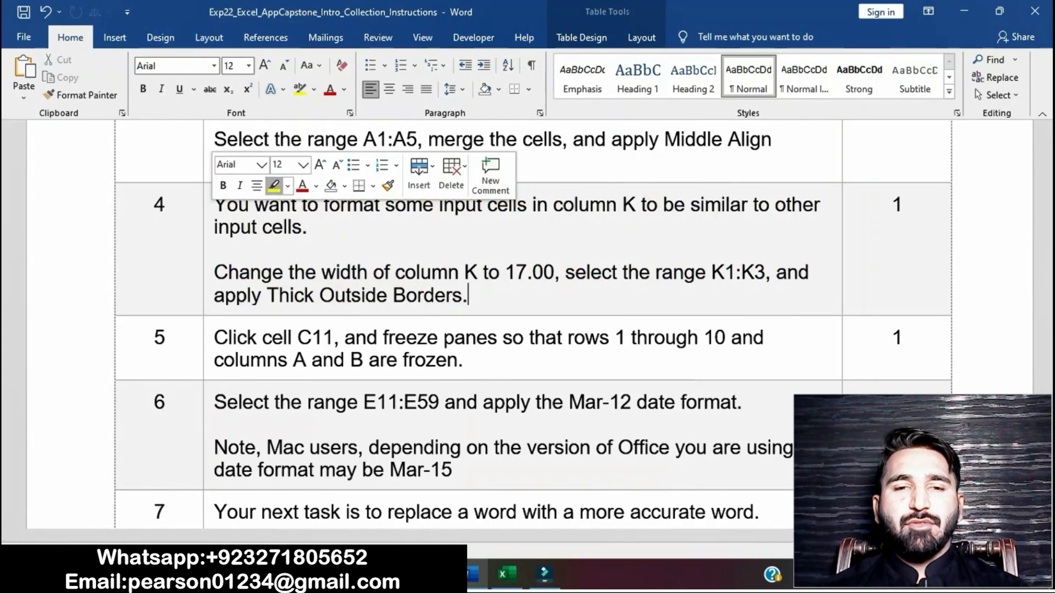
pyautogui.scroll(-3, 527, 324)
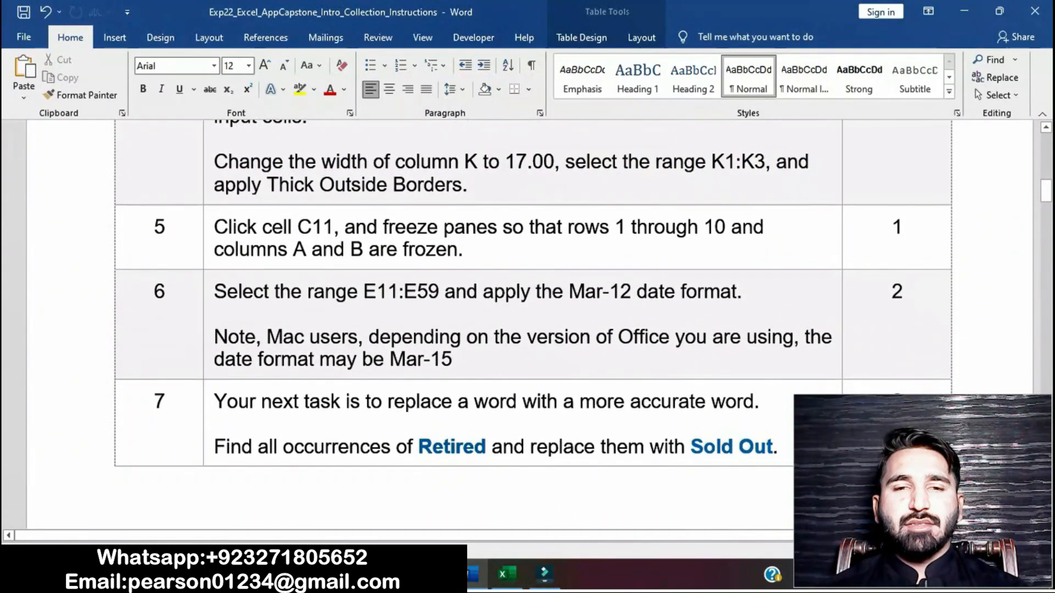
pyautogui.click(208, 235)
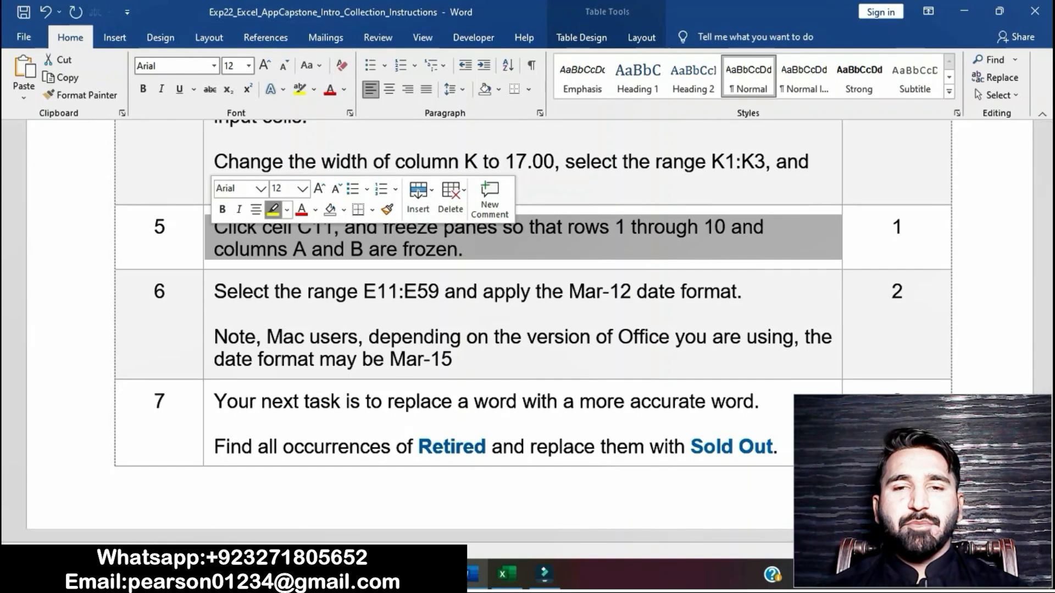
pyautogui.click(274, 209)
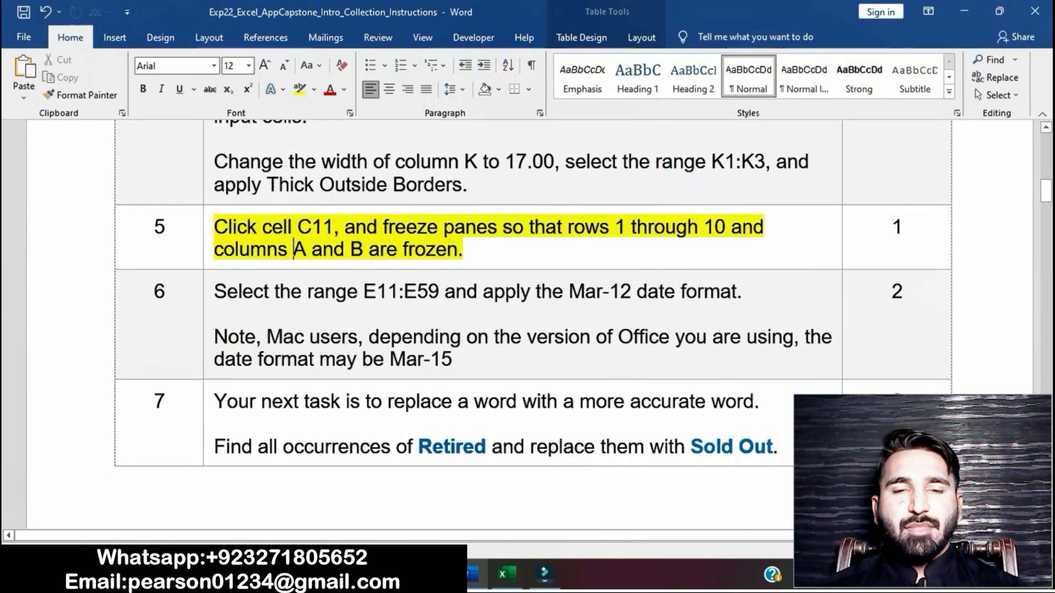
# - Mark the phrase "Click cell C11" of step 5 in Word, switch to Excel and select cell C11 on the Christensen worksheet
pyautogui.moveTo(214, 227); pyautogui.dragTo(333, 226)
pyautogui.hotkey('alt', 'Tab')
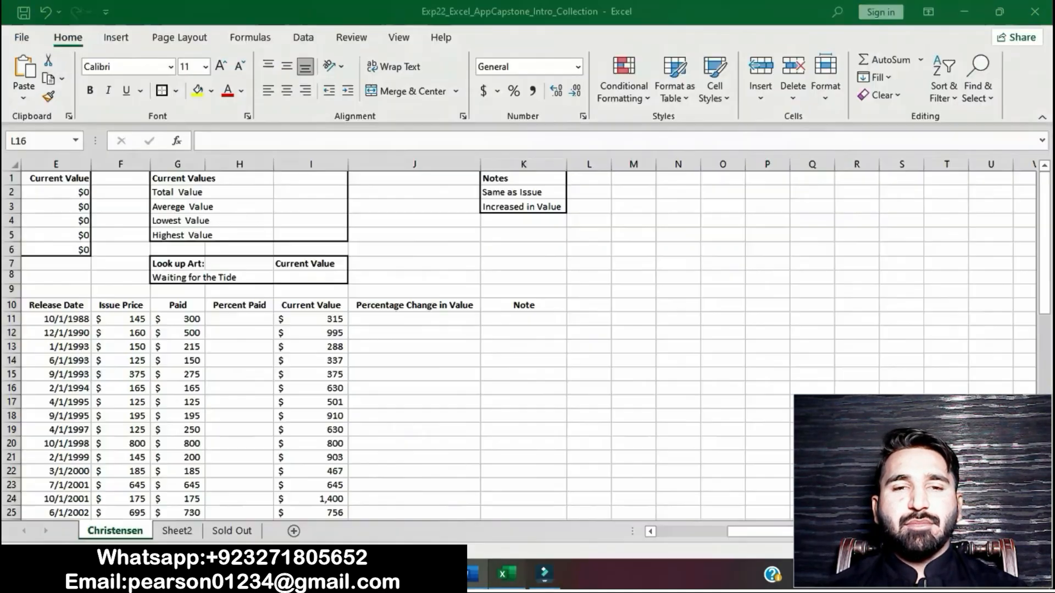
pyautogui.hscroll(-5, 528, 341)
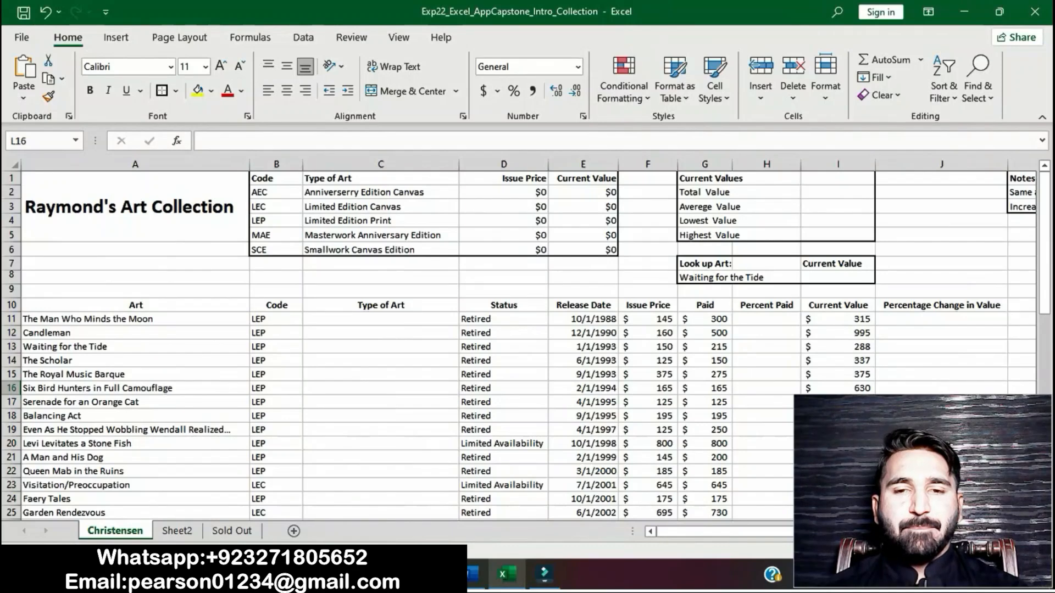
pyautogui.click(381, 320)
# - Mark the freeze panes phrase of step 5 in Word, return to Excel and freeze rows 1 through 10 and columns A and B
pyautogui.hotkey('alt', 'Tab')
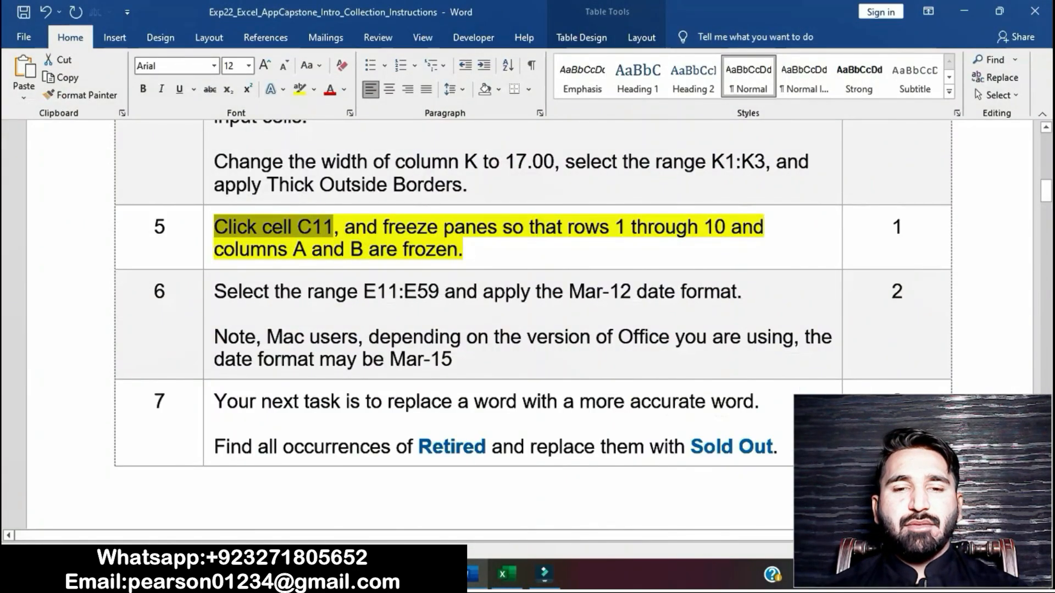
pyautogui.moveTo(346, 228); pyautogui.dragTo(731, 227)
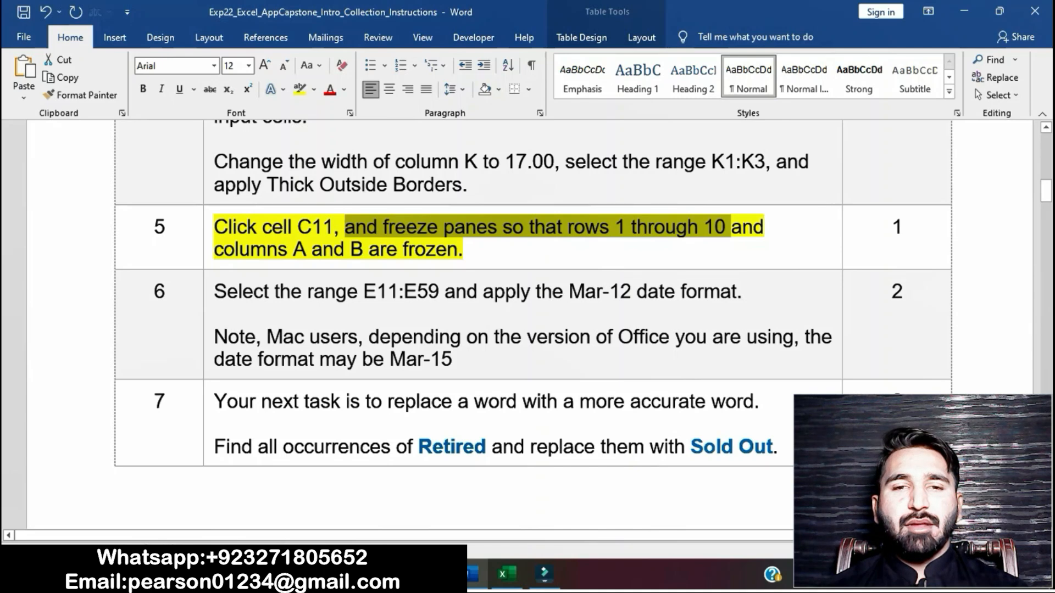
pyautogui.moveTo(731, 227); pyautogui.dragTo(463, 250)
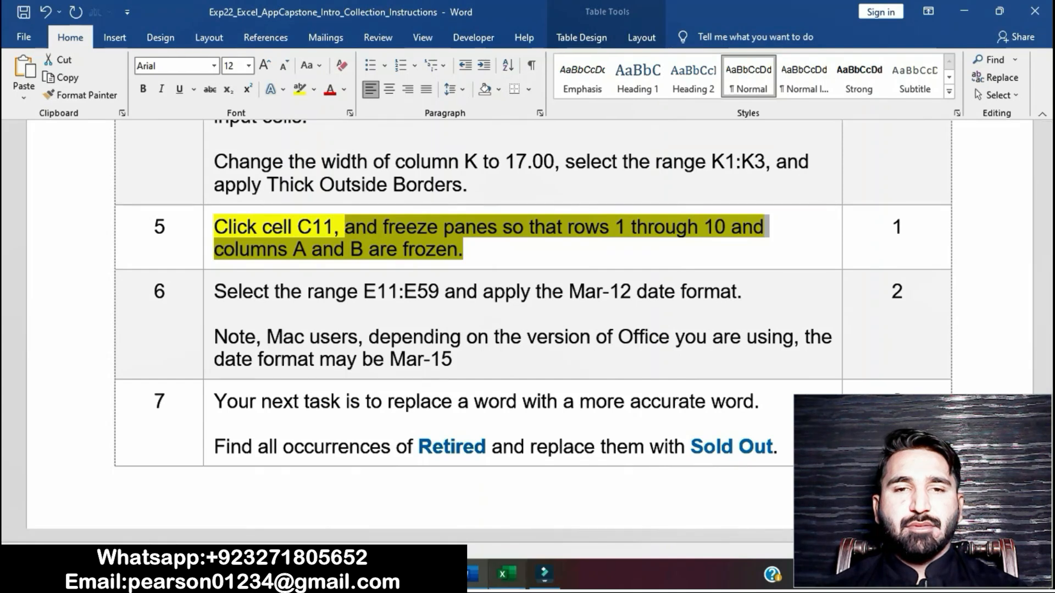
pyautogui.click(506, 574)
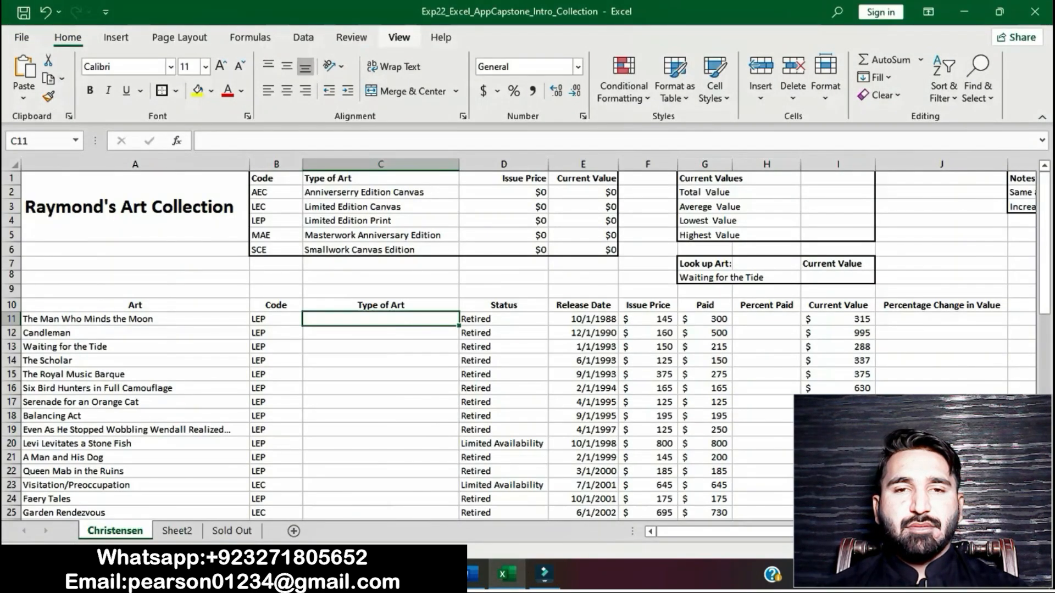
pyautogui.click(398, 37)
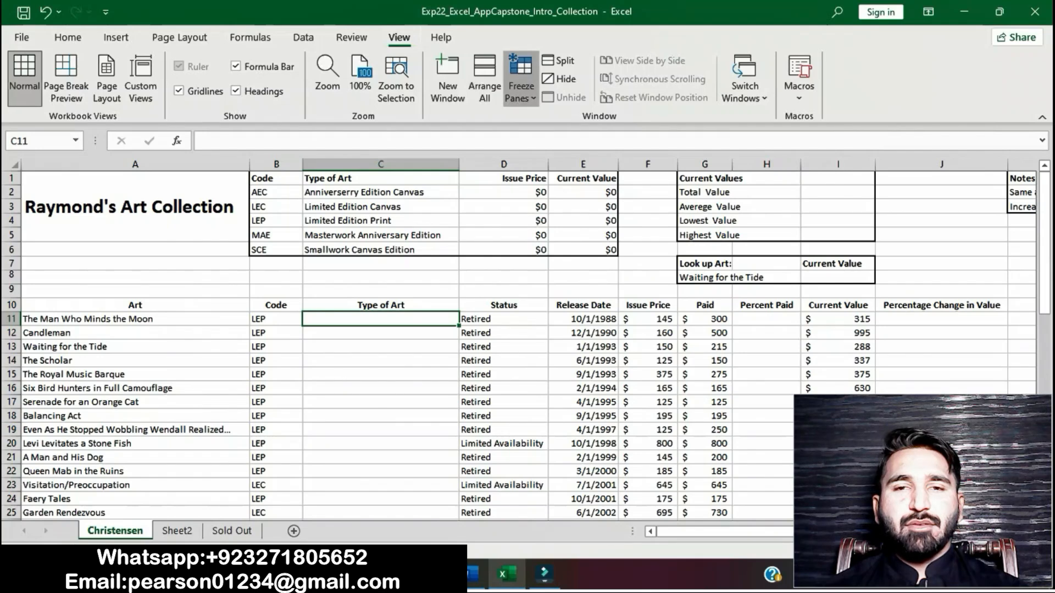
pyautogui.click(521, 87)
pyautogui.click(631, 130)
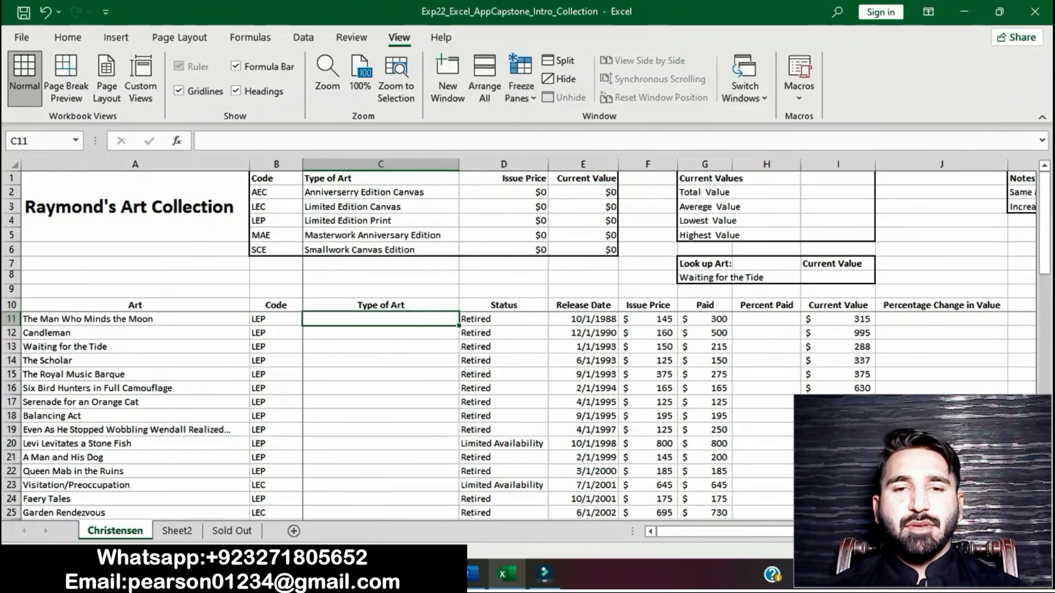
pyautogui.click(380, 388)
pyautogui.scroll(-2, 519, 417)
pyautogui.scroll(2, 520, 417)
pyautogui.hscroll(2, 669, 339)
pyautogui.hscroll(-2, 669, 340)
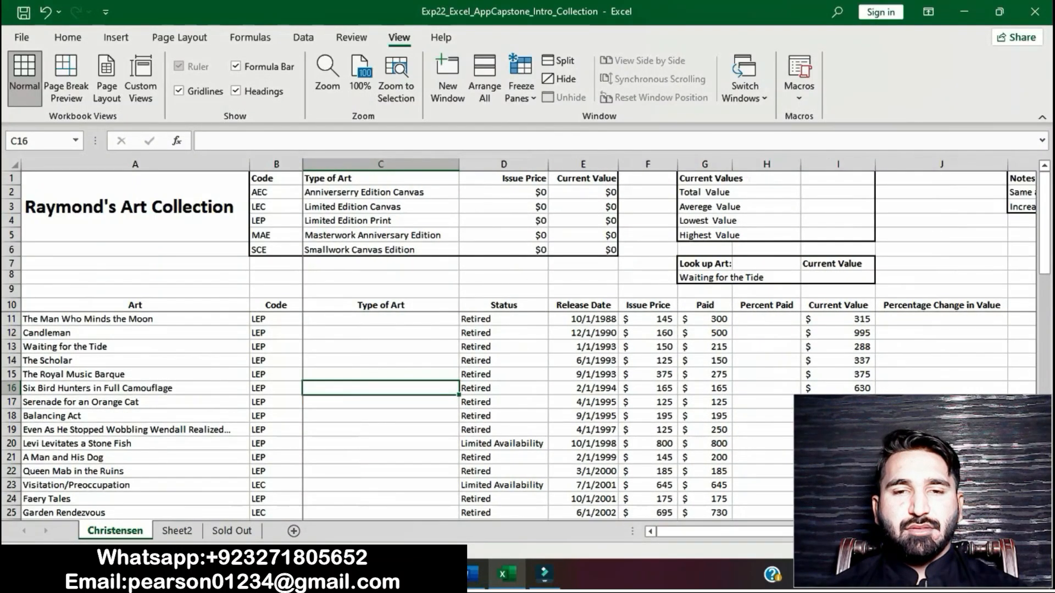
# - Switch to the Word instructions, remove the yellow highlight from step 5 and apply it to the whole step 6 instruction
pyautogui.moveTo(471, 574)
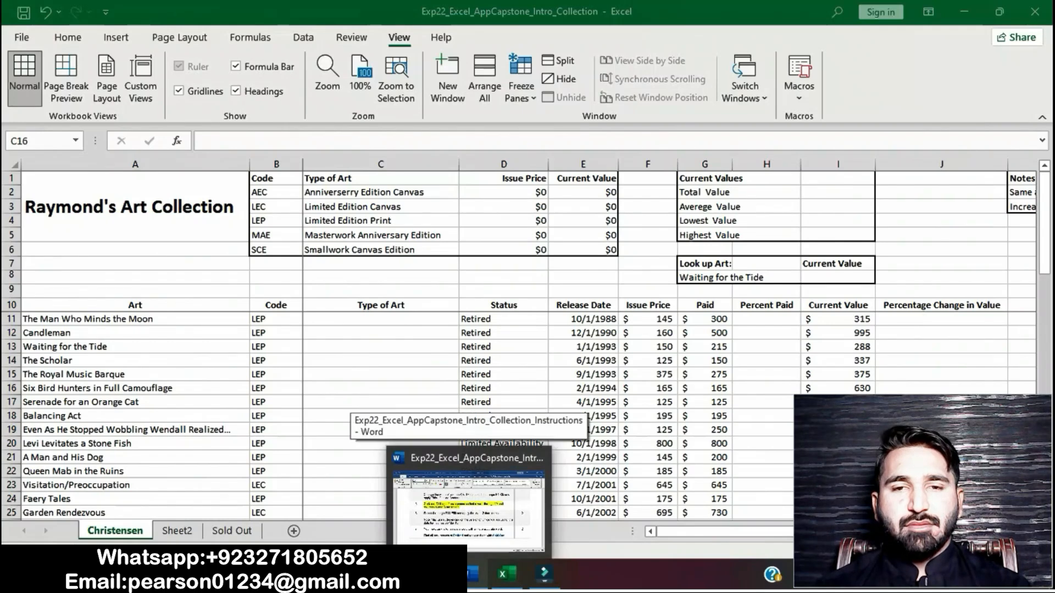
pyautogui.click(468, 505)
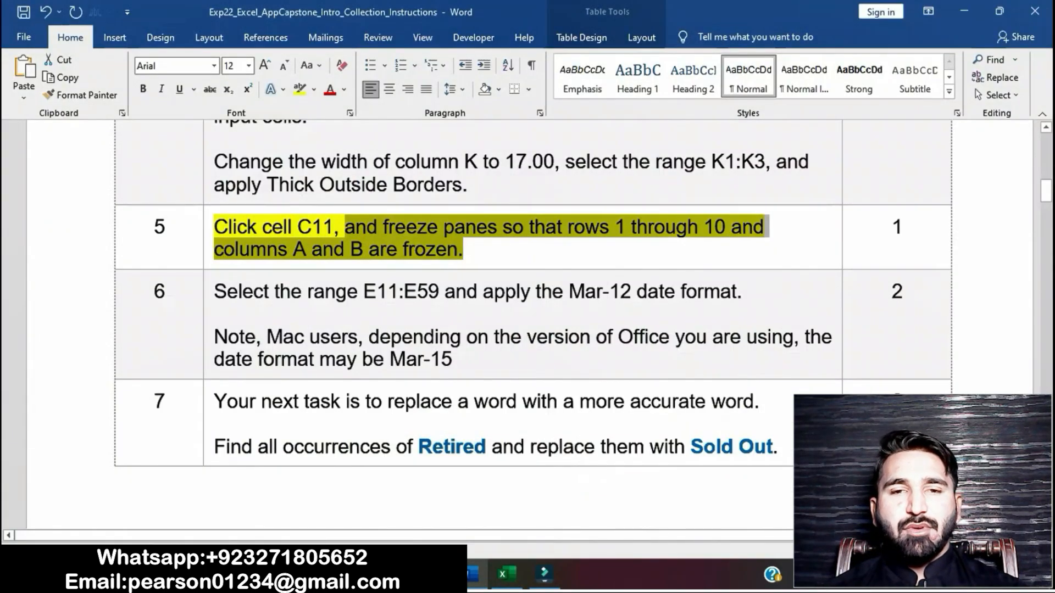
pyautogui.click(458, 249)
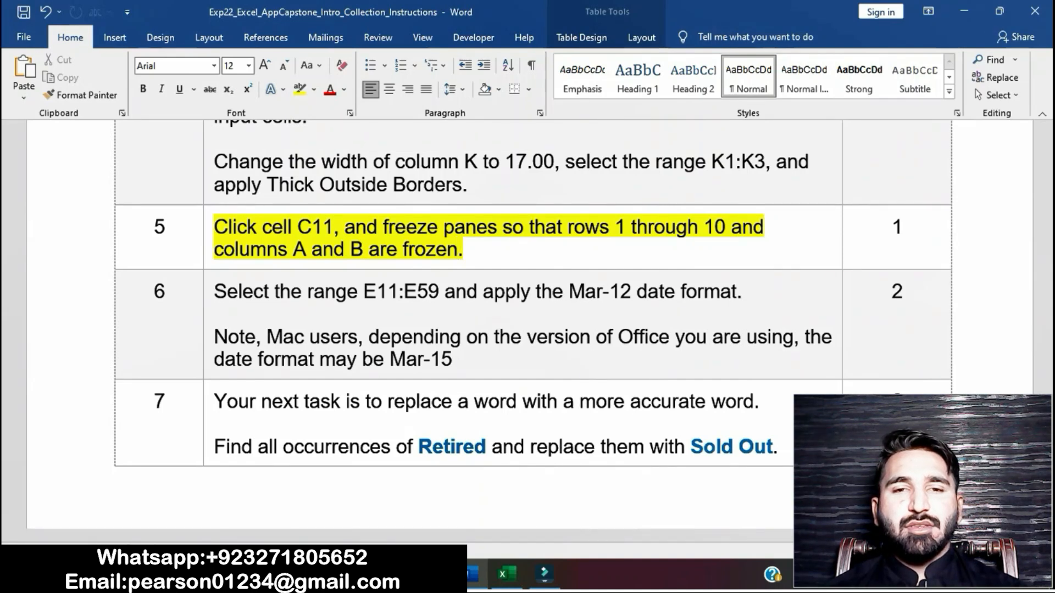
pyautogui.click(208, 233)
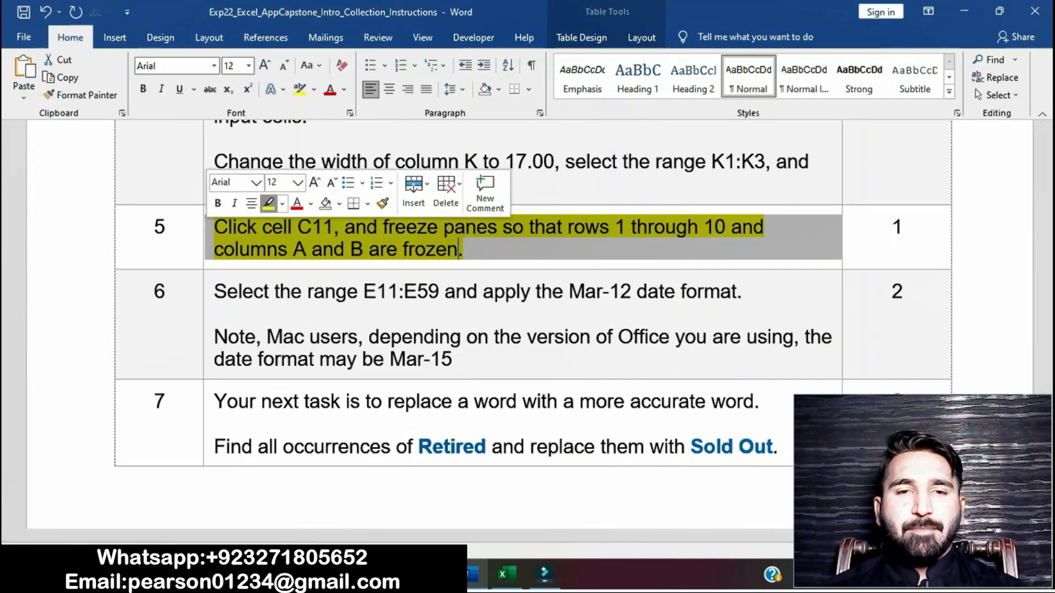
pyautogui.click(268, 203)
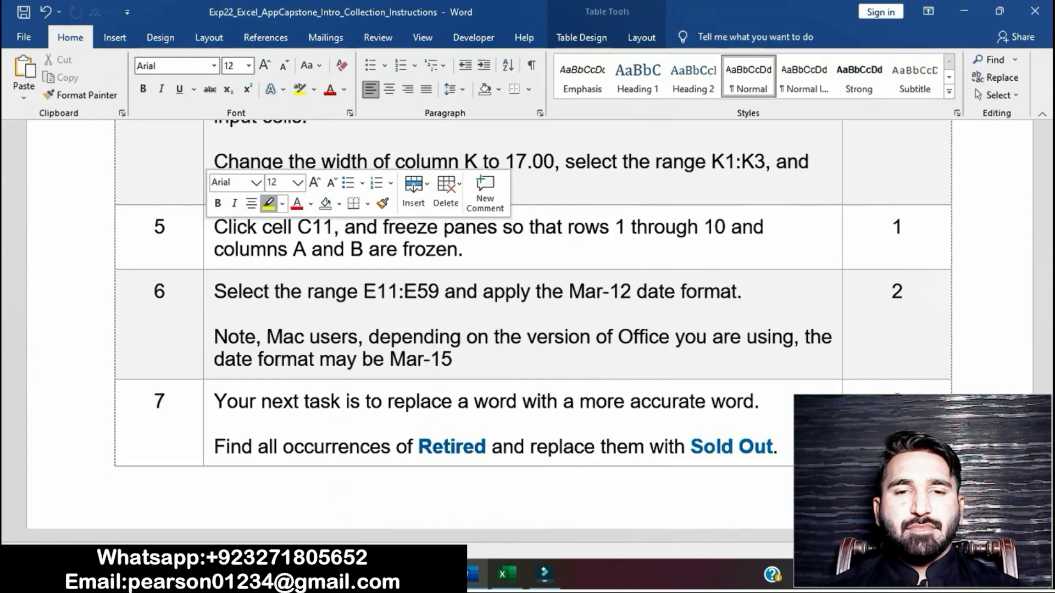
pyautogui.click(209, 292)
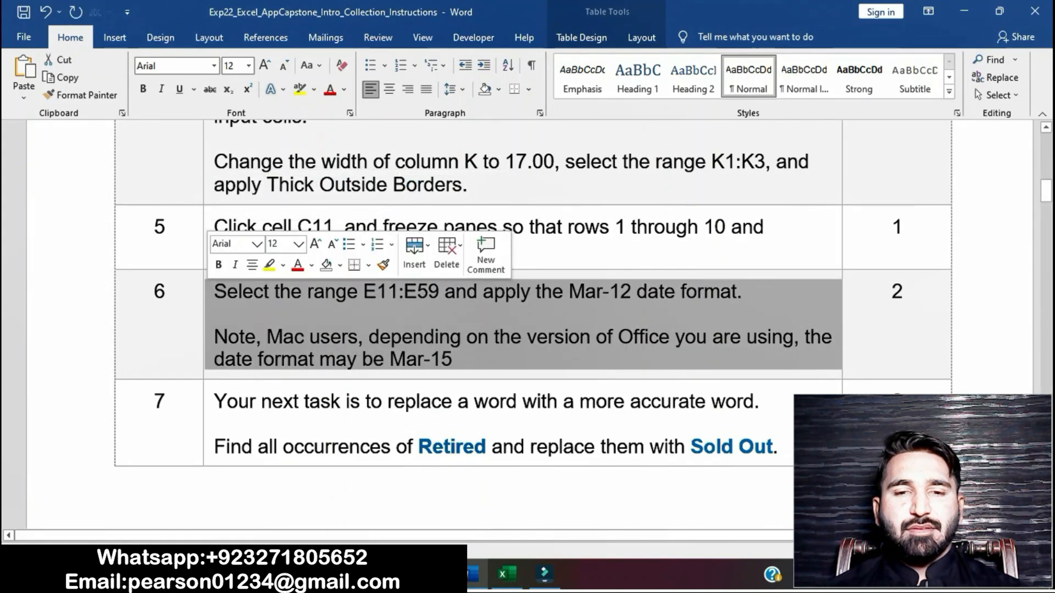
pyautogui.click(270, 264)
pyautogui.click(454, 359)
pyautogui.click(215, 314)
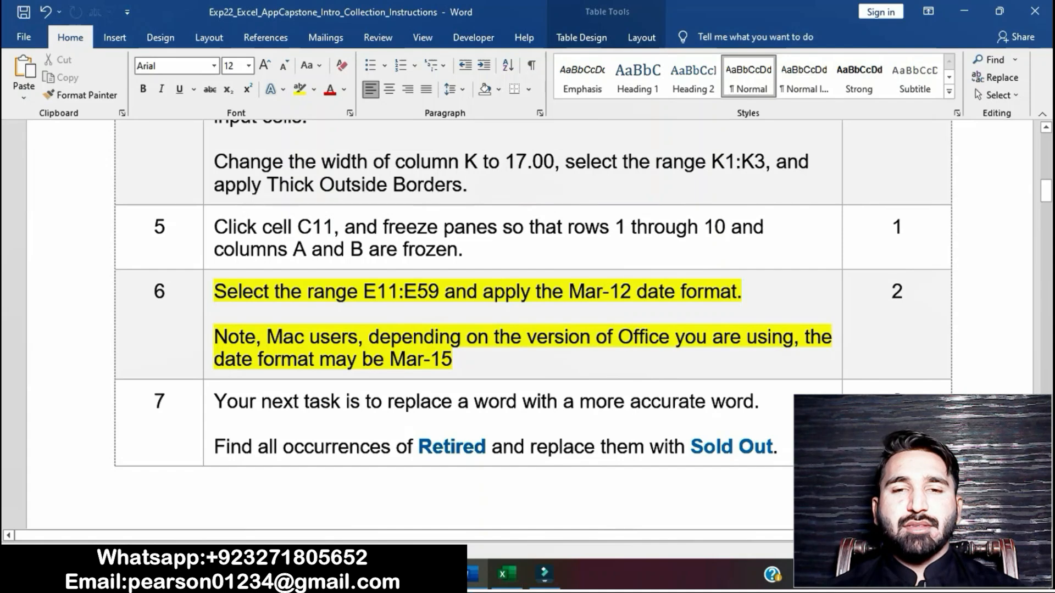
# - Copy the reference E11:E59 from the step 6 instruction in Word and select that range on the Christensen worksheet in Excel
pyautogui.moveTo(214, 291); pyautogui.dragTo(444, 291)
pyautogui.click(376, 291)
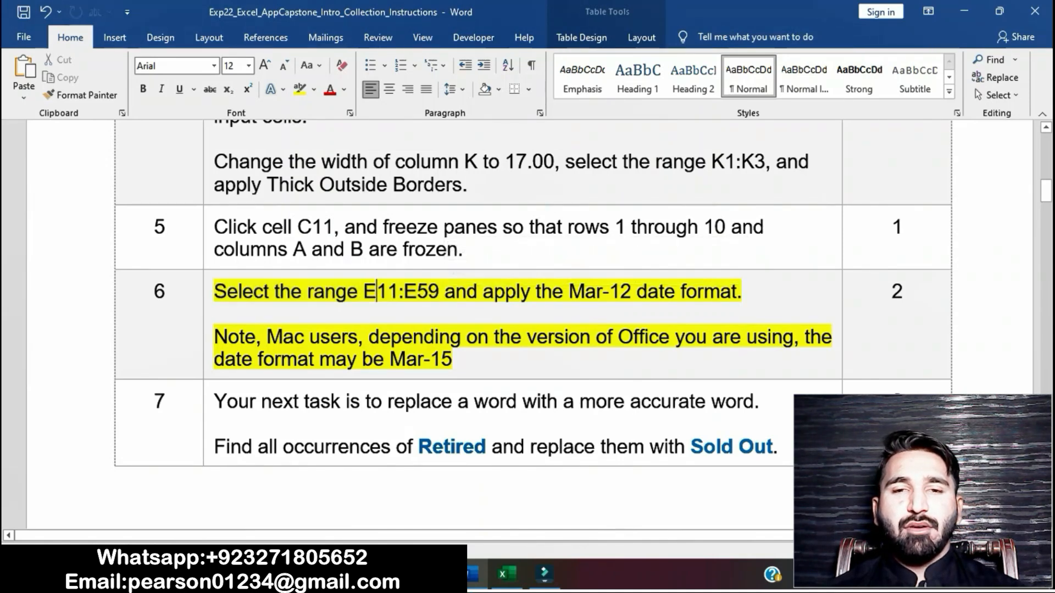
pyautogui.moveTo(365, 292); pyautogui.dragTo(442, 292)
pyautogui.hotkey('ctrl', 'c')
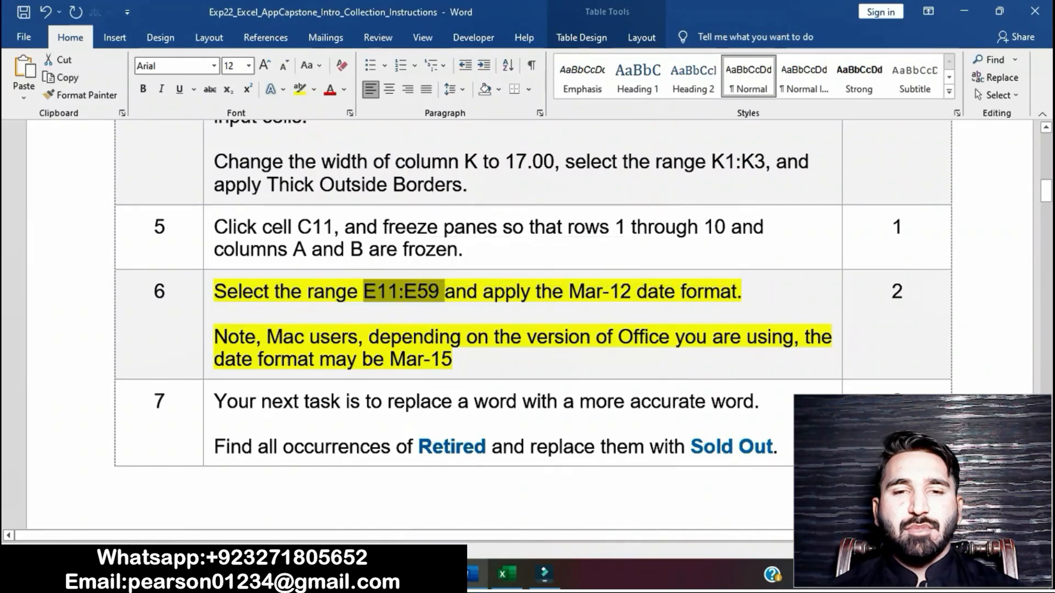
pyautogui.click(506, 574)
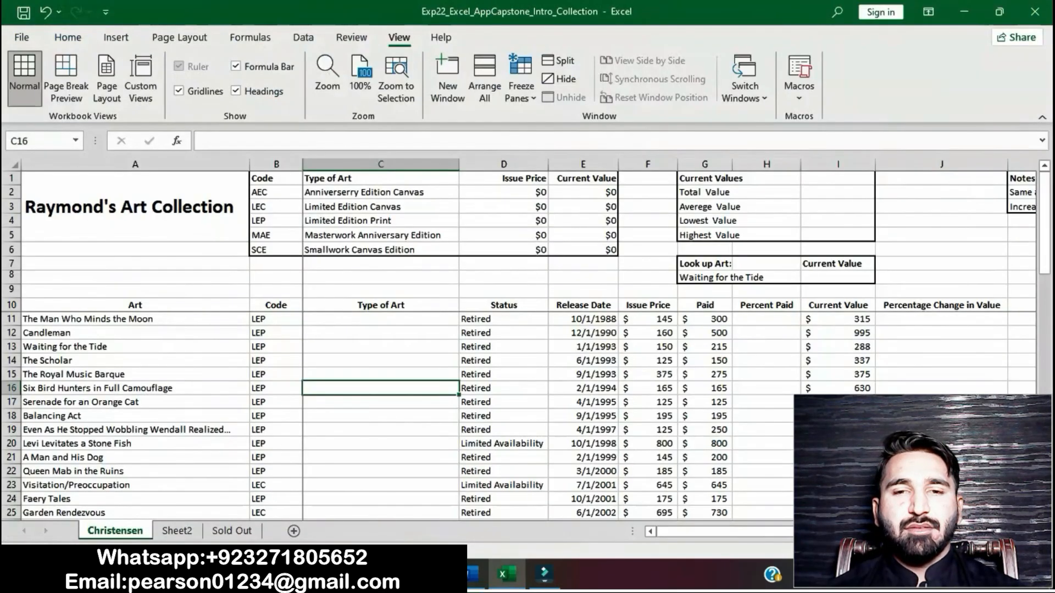
pyautogui.click(44, 141)
pyautogui.hotkey('ctrl', 'v')
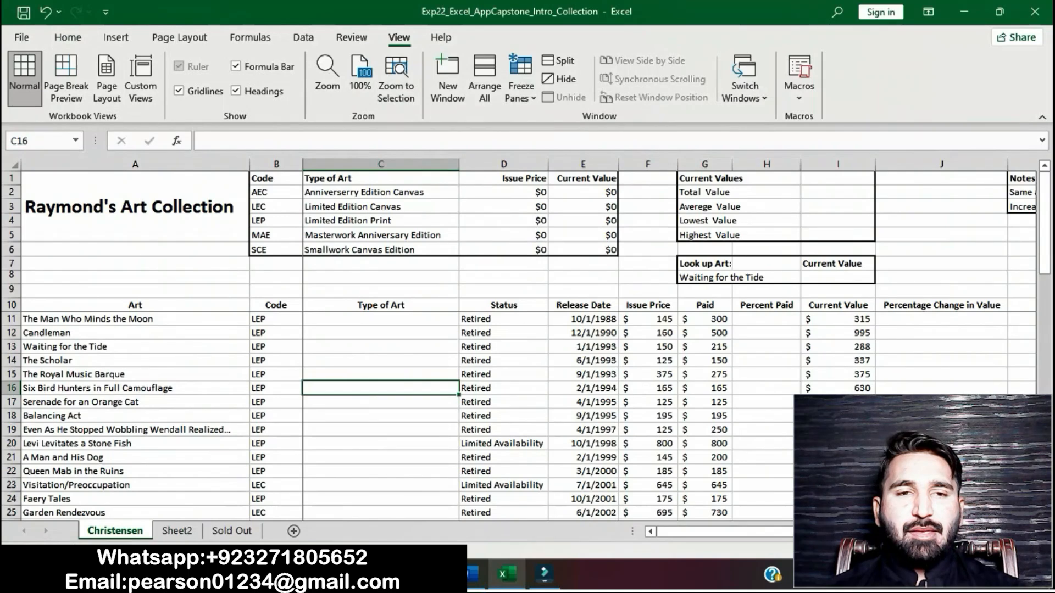
pyautogui.press('Return')
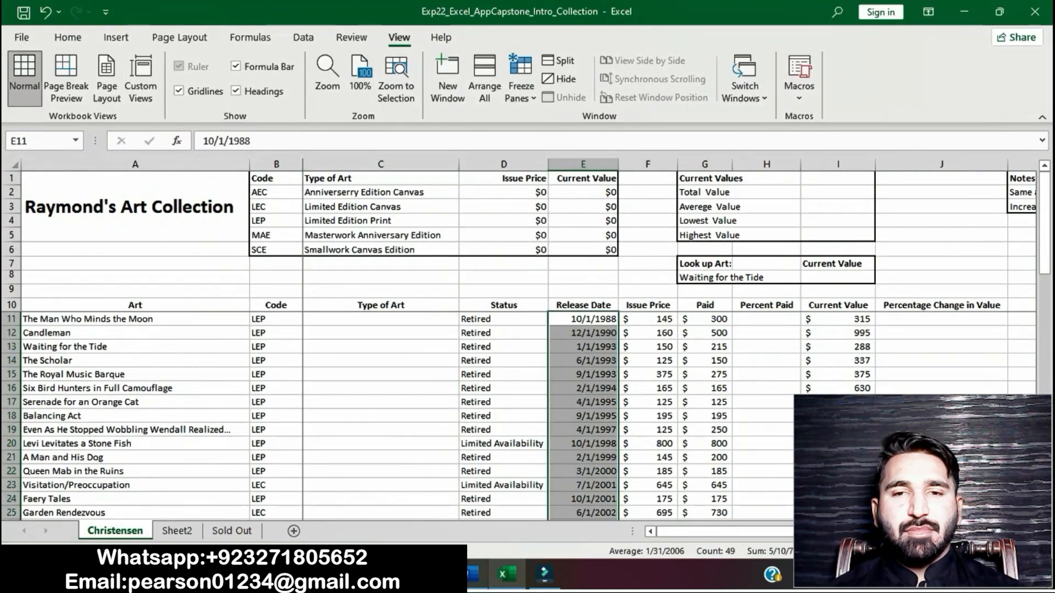
# - Switch to the Word instructions, mark the phrase "and apply the Mar-12 date format" of step 6 and return to Excel
pyautogui.click(477, 574)
pyautogui.moveTo(444, 291); pyautogui.dragTo(737, 291)
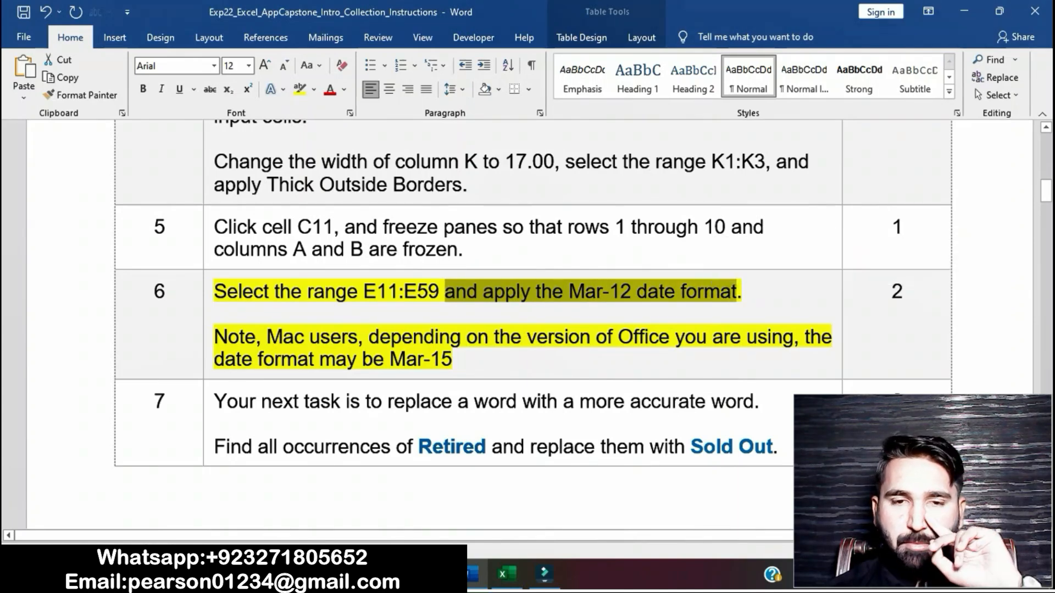
pyautogui.click(506, 575)
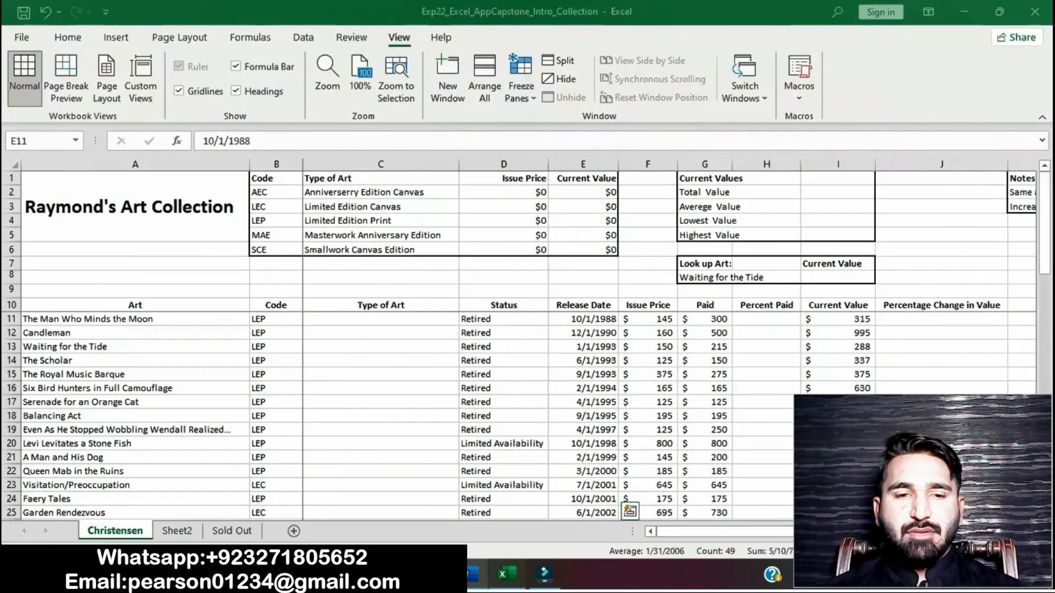
# - Format the selected release dates E11:E59 with the 14-Mar-12 date type, rechecking the required format in the Word instructions
pyautogui.click(68, 37)
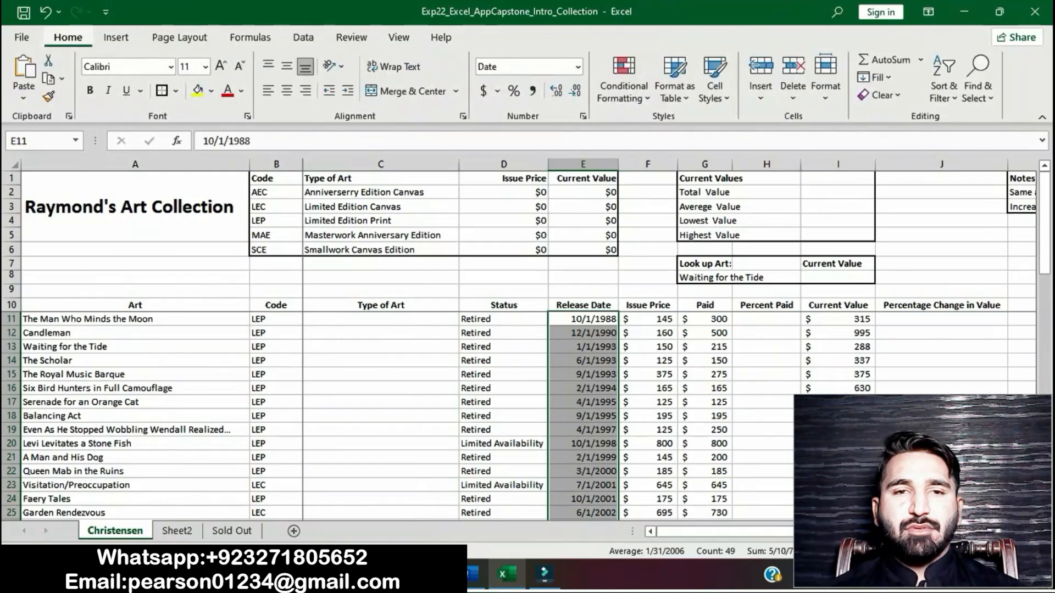
pyautogui.click(583, 116)
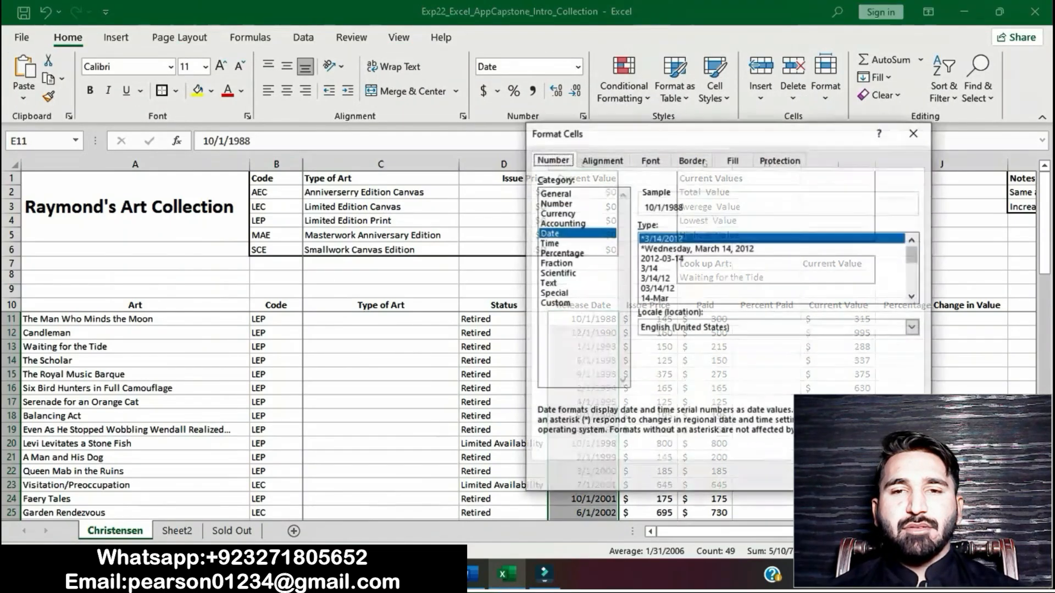
pyautogui.click(550, 243)
pyautogui.click(549, 234)
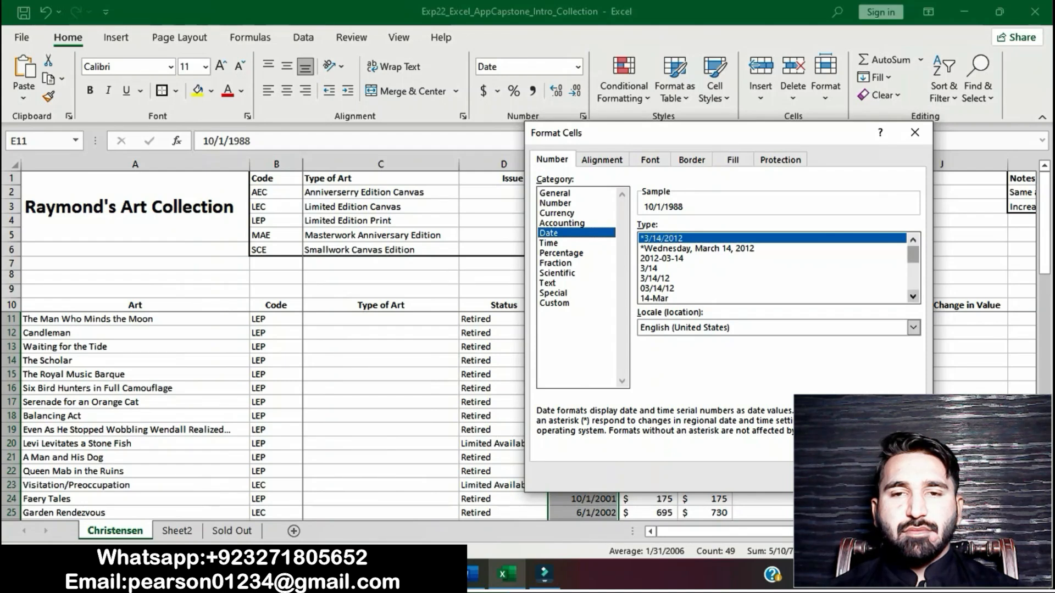
pyautogui.click(913, 296)
pyautogui.click(913, 297)
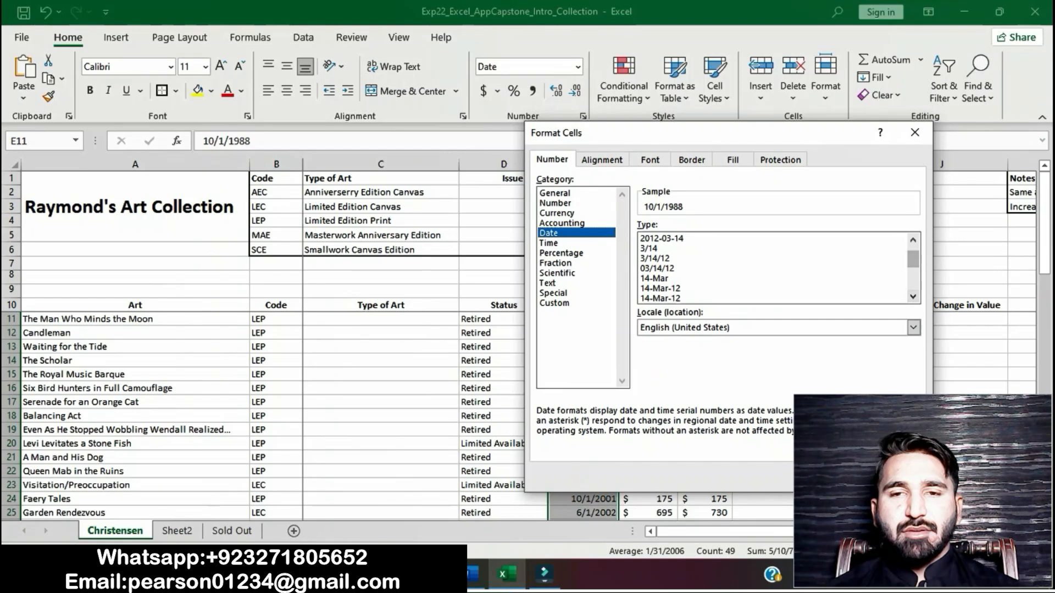
pyautogui.click(474, 574)
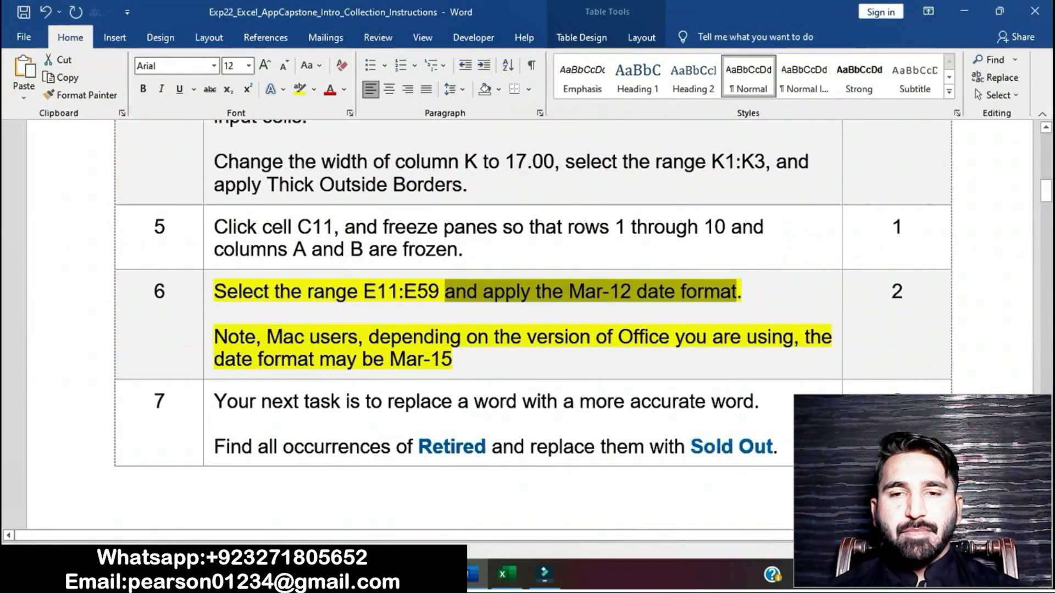
pyautogui.click(503, 575)
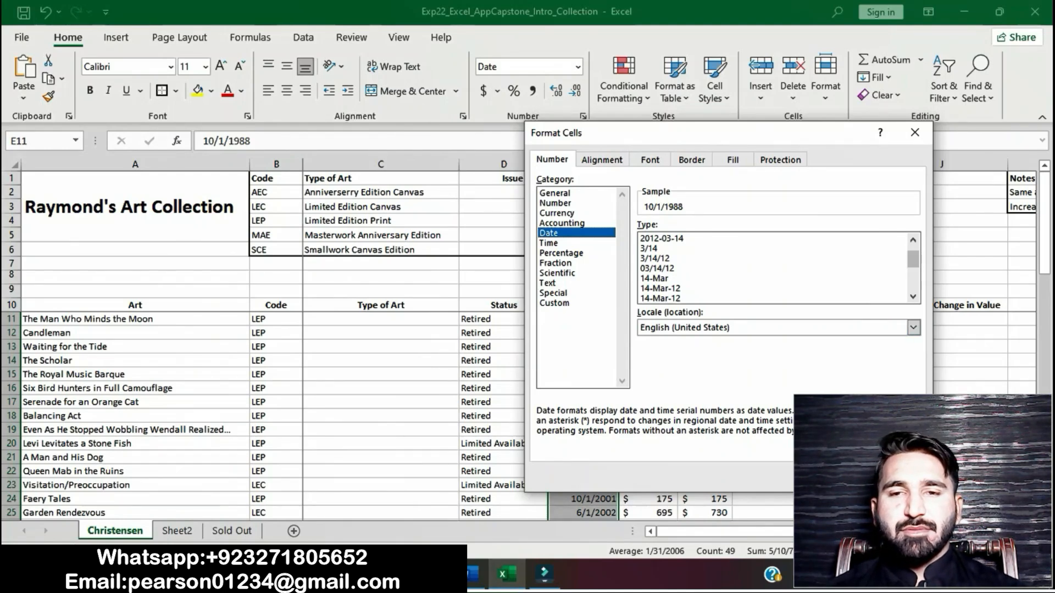
pyautogui.click(661, 298)
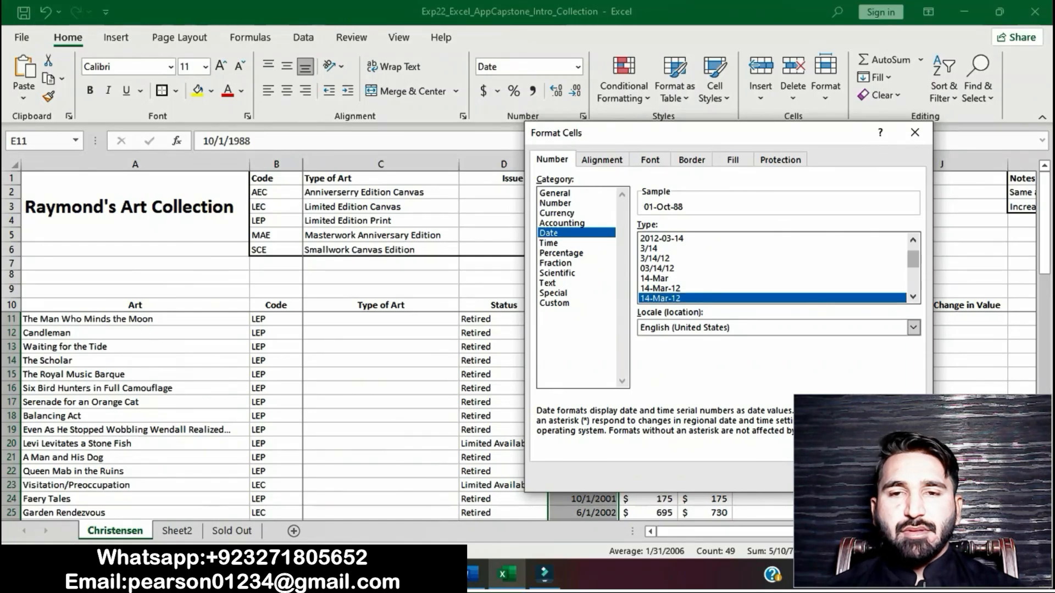
pyautogui.press('Return')
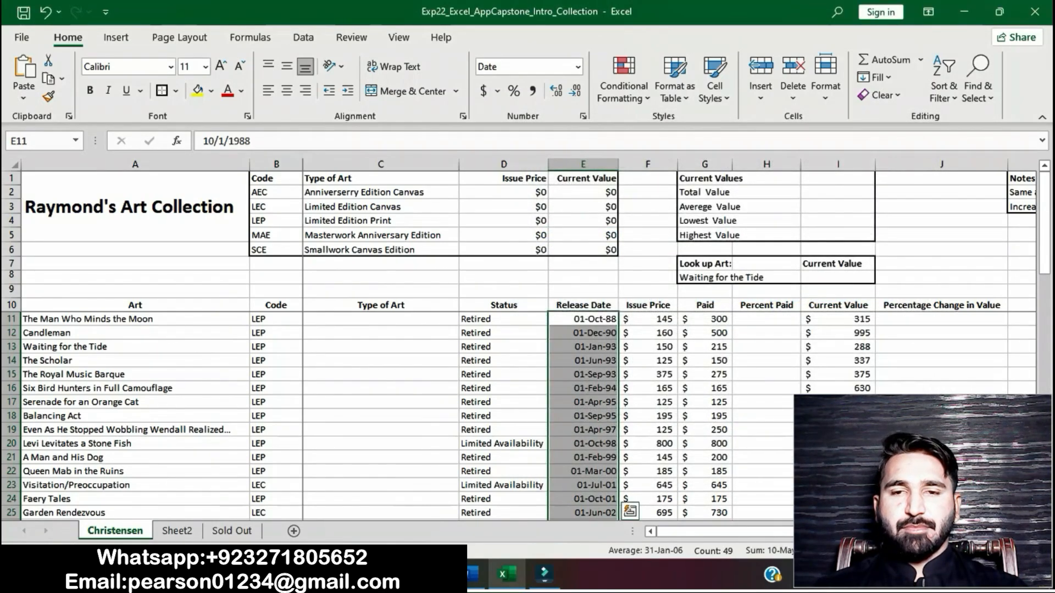
# - Switch to the Word instructions, remove the yellow highlight from step 6 and apply it to the whole step 7 instruction
pyautogui.click(477, 574)
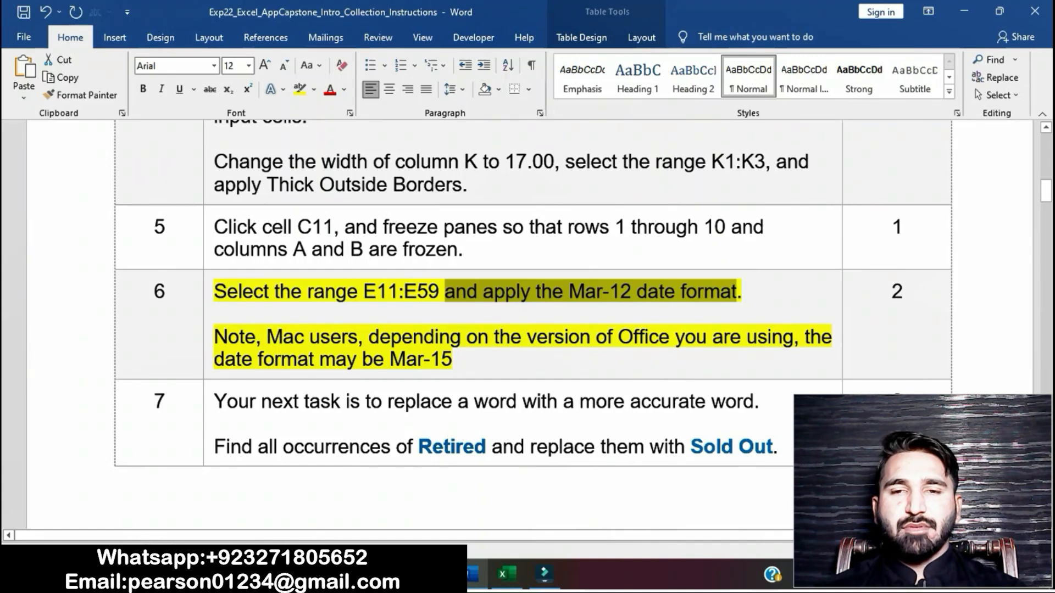
pyautogui.click(591, 292)
pyautogui.click(208, 300)
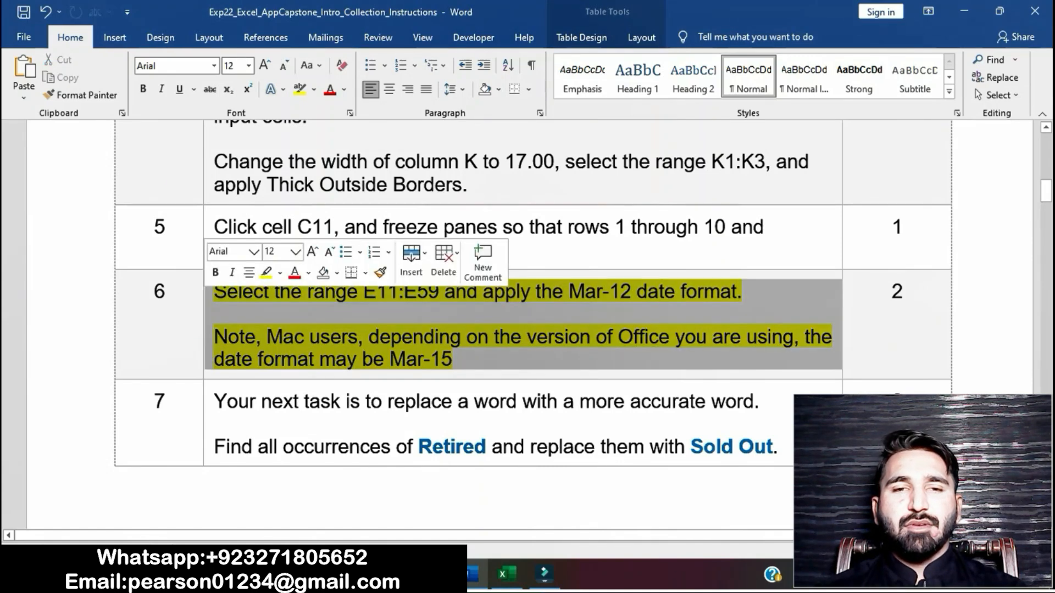
pyautogui.click(242, 313)
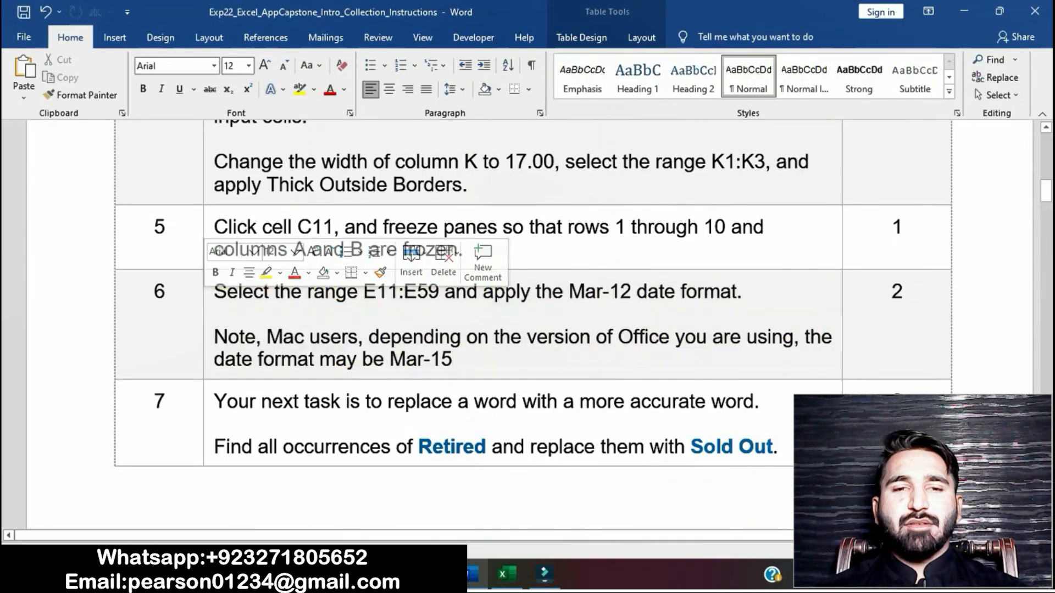
pyautogui.scroll(-3, 242, 314)
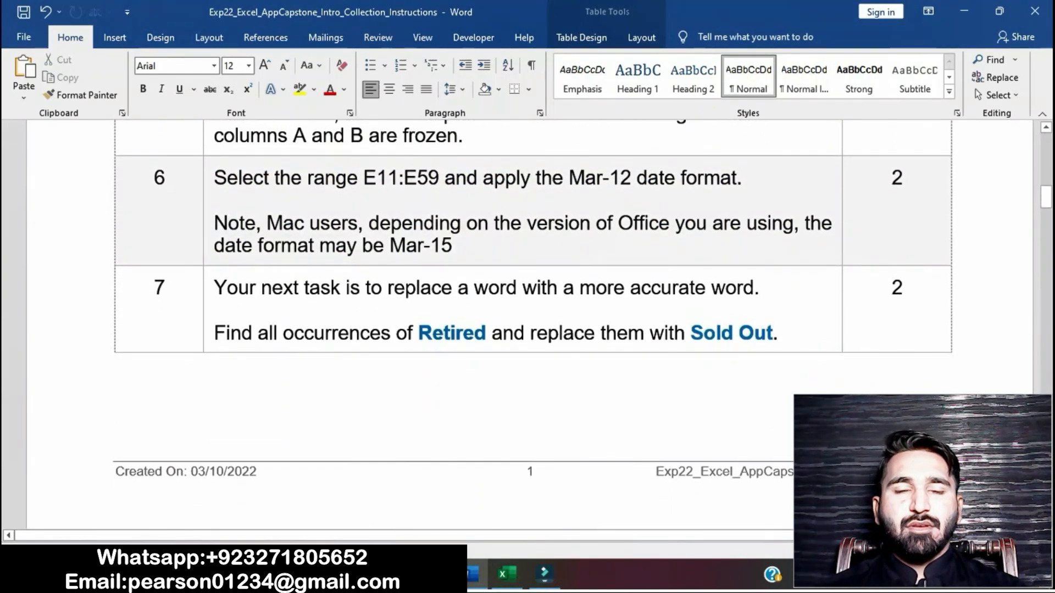
pyautogui.click(215, 288)
pyautogui.click(208, 289)
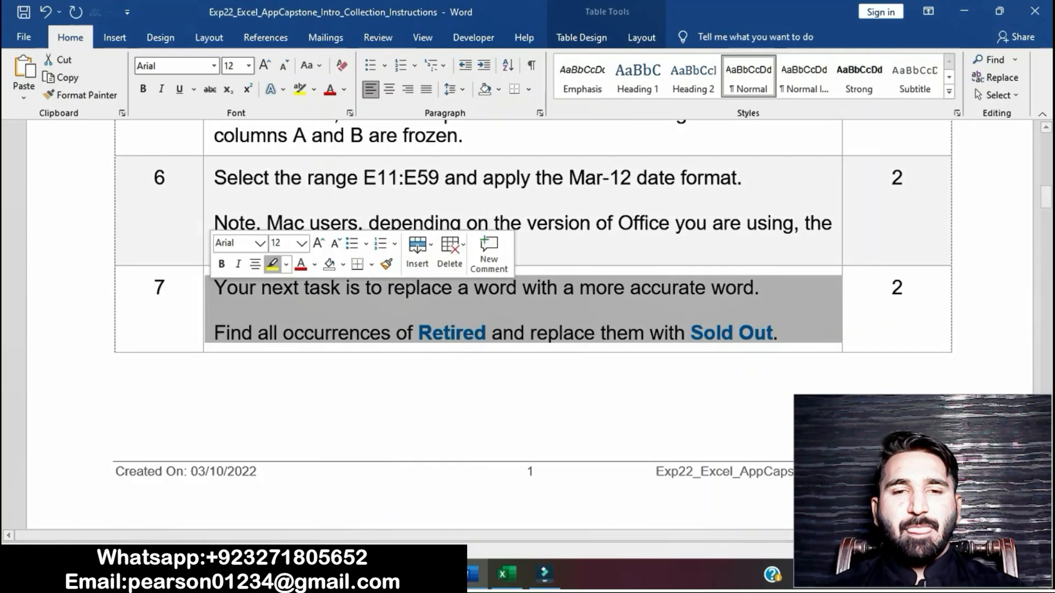
pyautogui.click(273, 265)
pyautogui.click(305, 333)
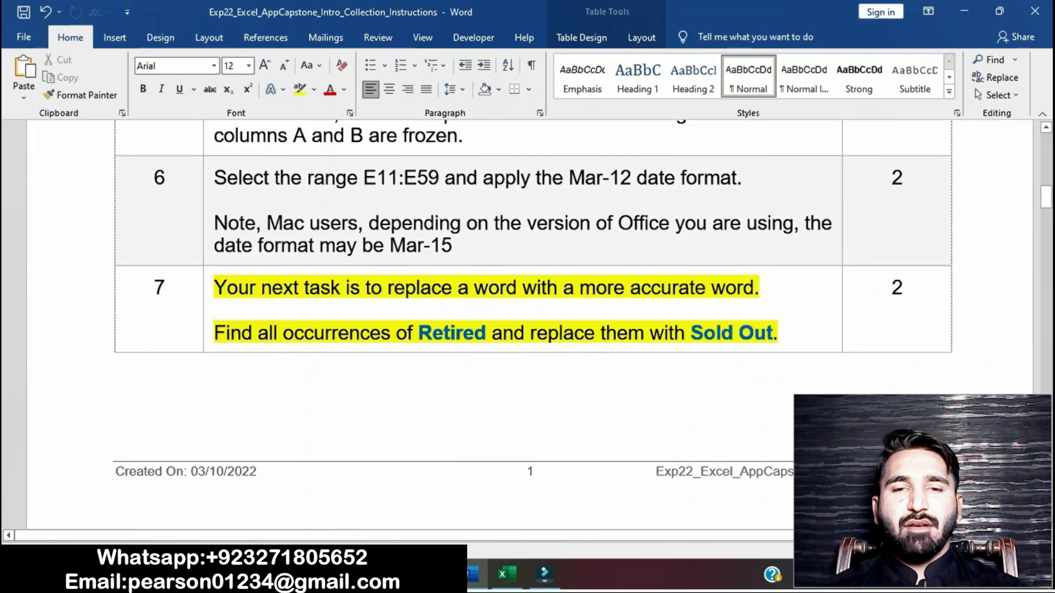
# - Mark the word "Retired" in step 7 in Word and enter it in Excel as the search text of a Find and Replace
pyautogui.moveTo(418, 332); pyautogui.dragTo(486, 333)
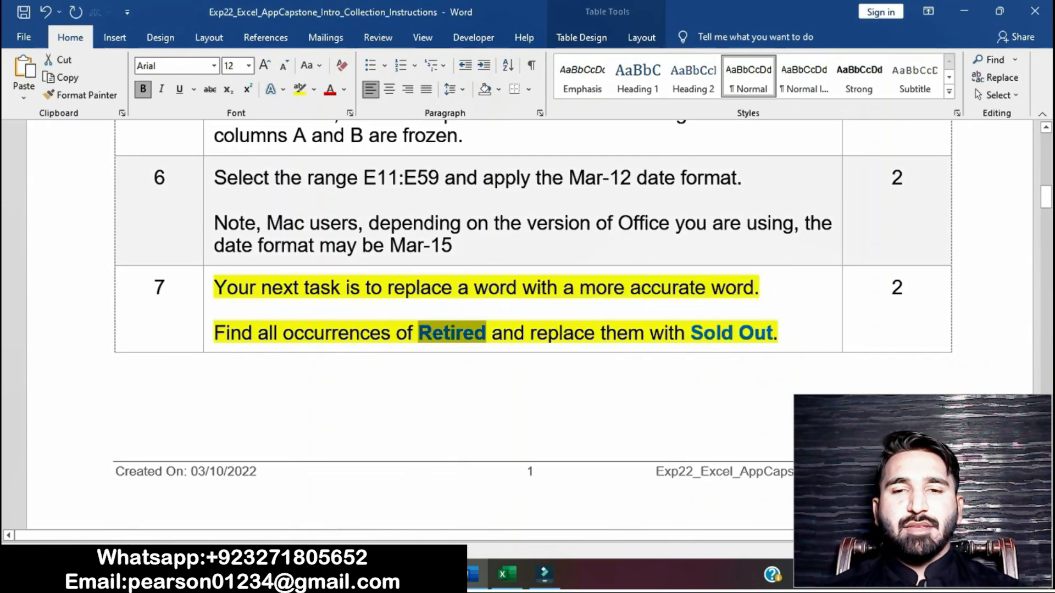
pyautogui.hotkey('alt', 'Tab')
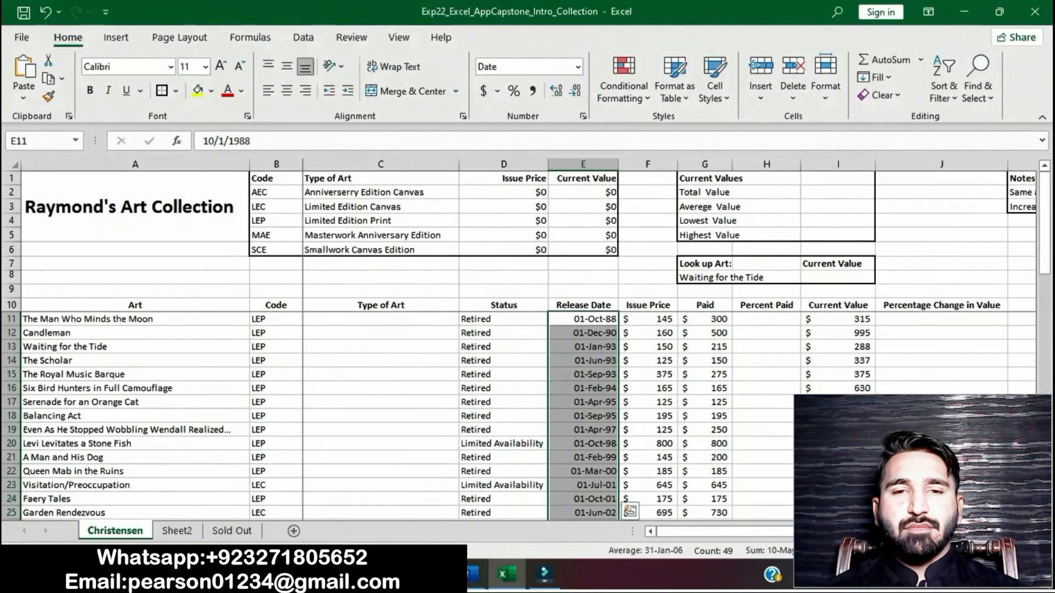
pyautogui.click(381, 430)
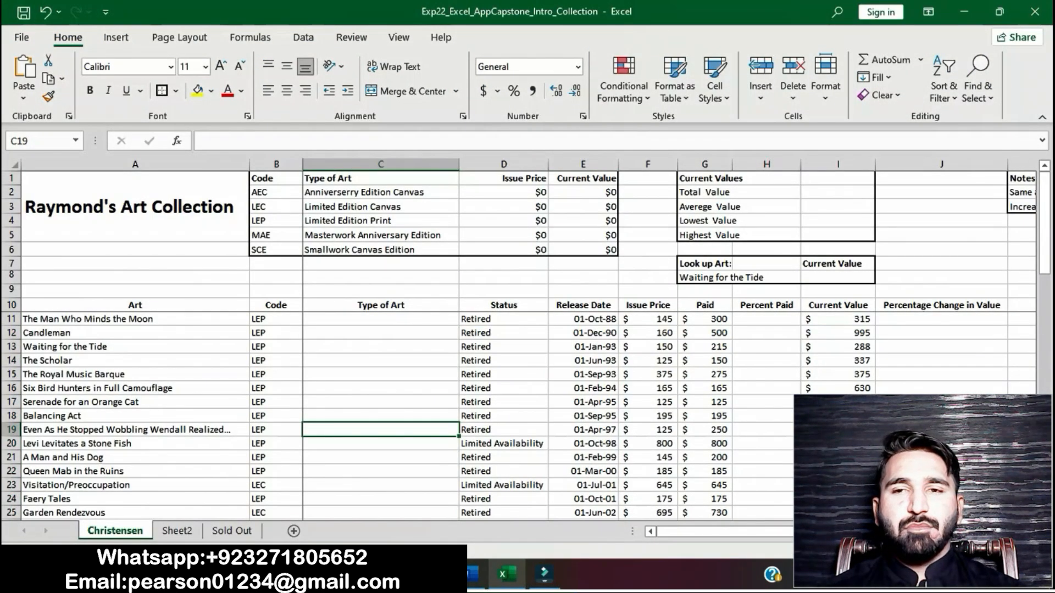
pyautogui.moveTo(472, 574)
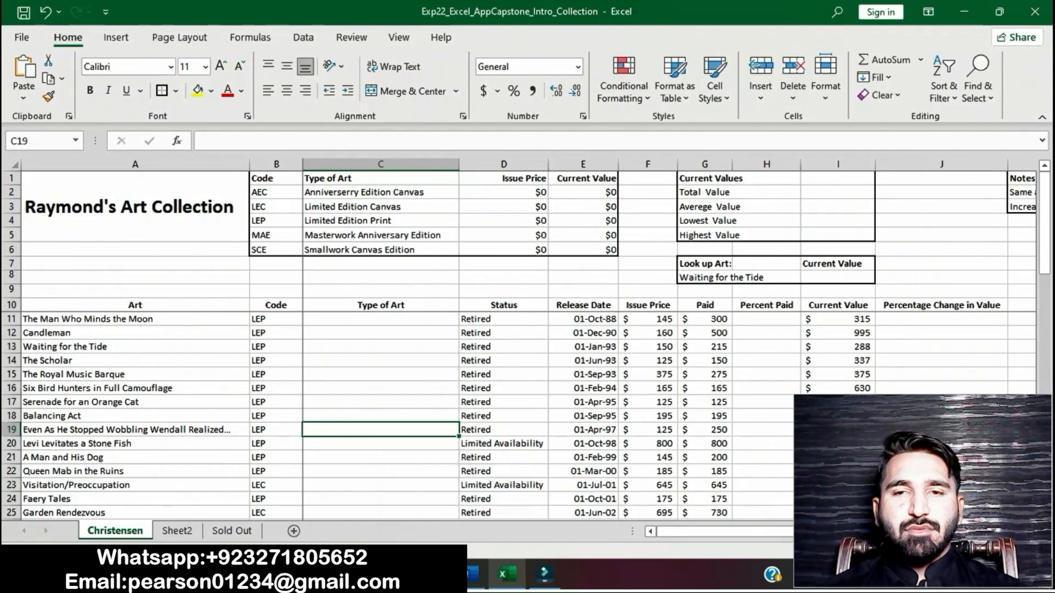
pyautogui.click(978, 83)
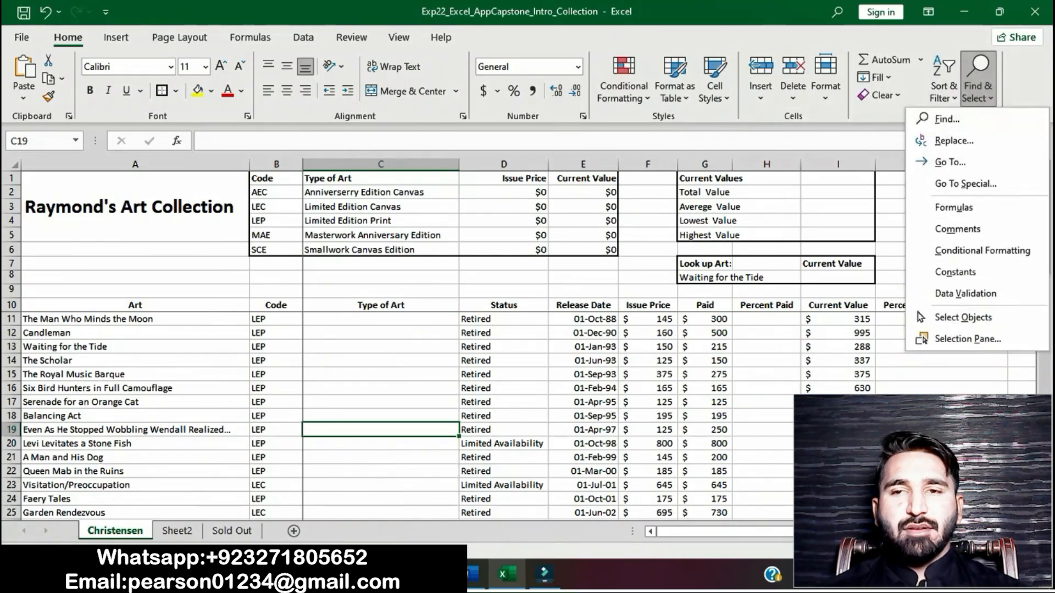
pyautogui.click(950, 139)
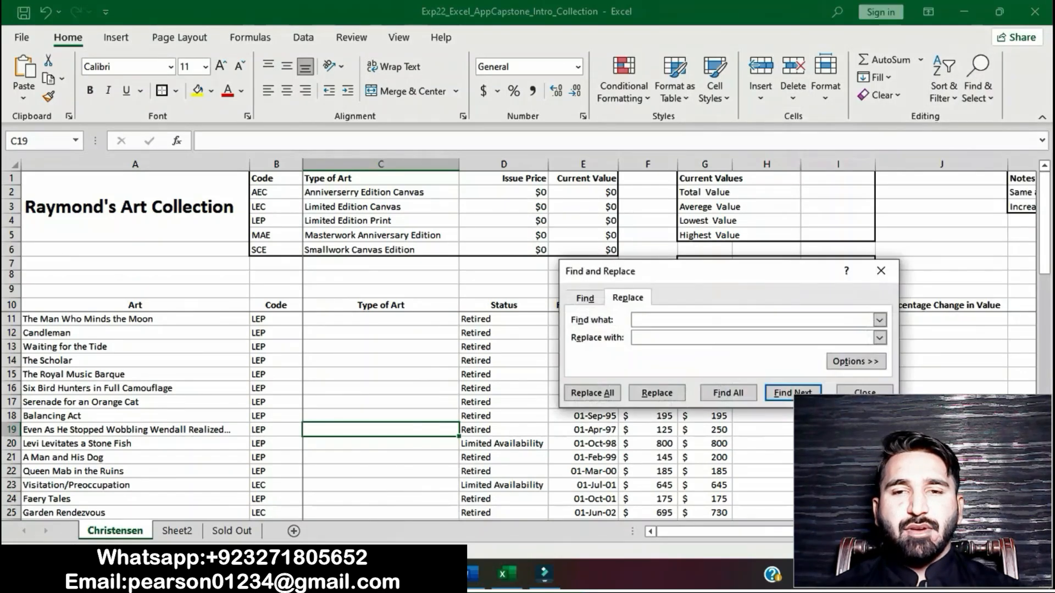
pyautogui.write('Retired')
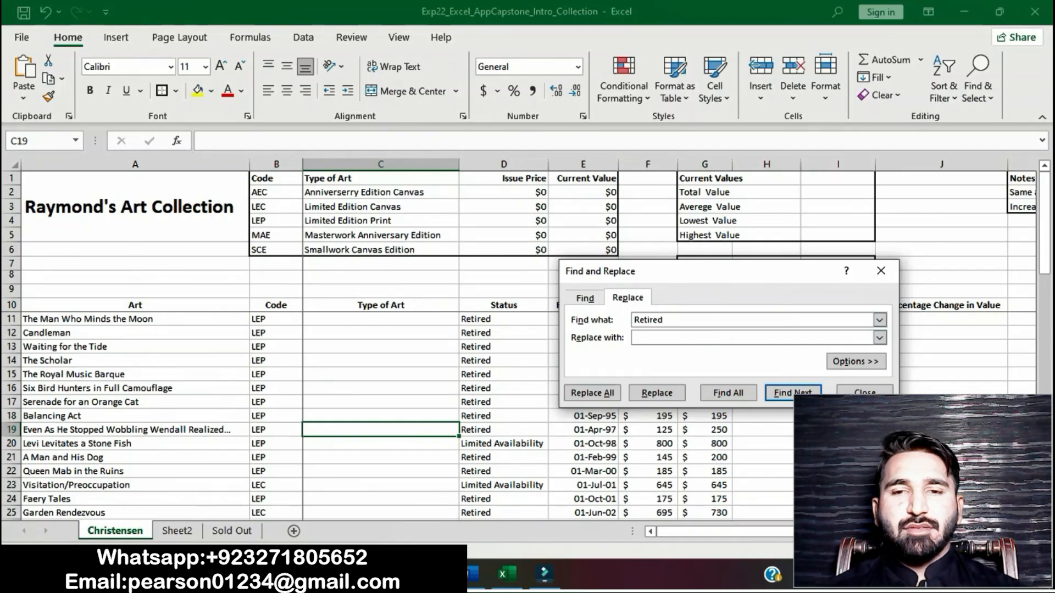
# - Copy "Sold Out" from step 7 in Word and enter it as the replacement text in Excel's Find and Replace dialog
pyautogui.click(472, 574)
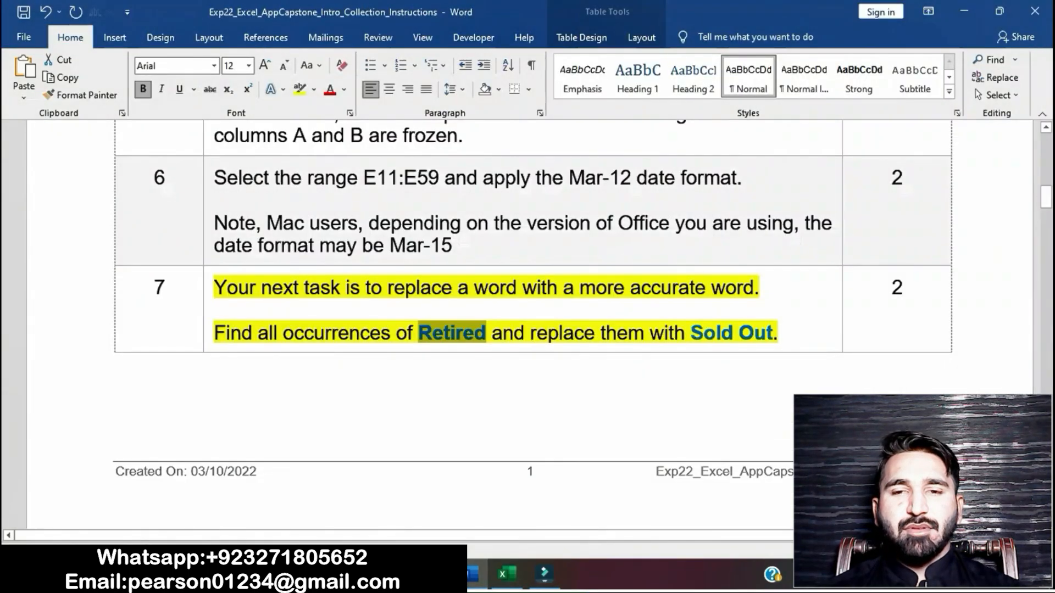
pyautogui.moveTo(691, 333); pyautogui.dragTo(773, 333)
pyautogui.hotkey('ctrl', 'c')
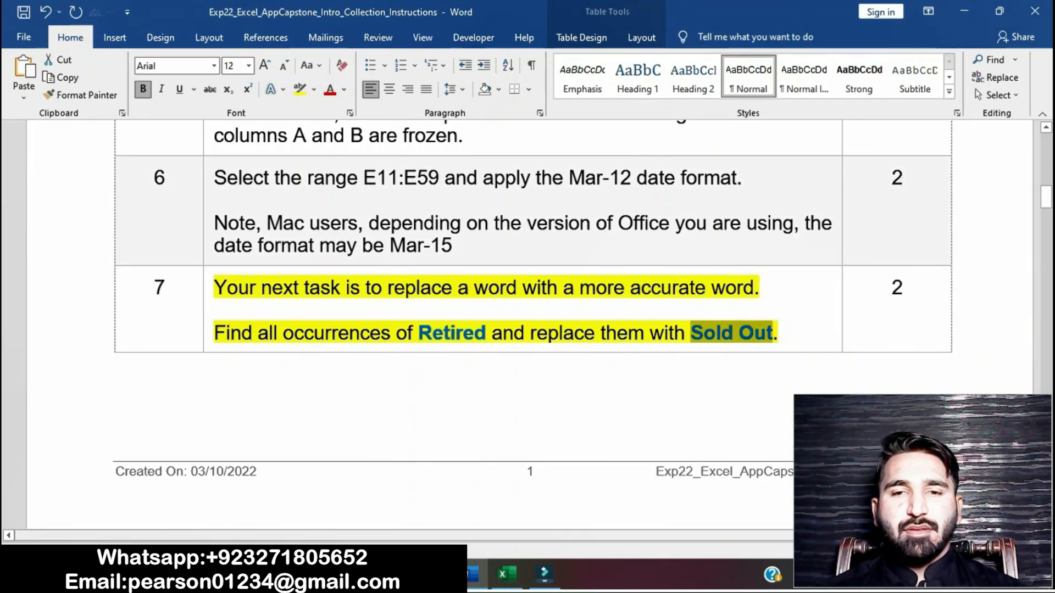
pyautogui.click(503, 574)
pyautogui.click(686, 338)
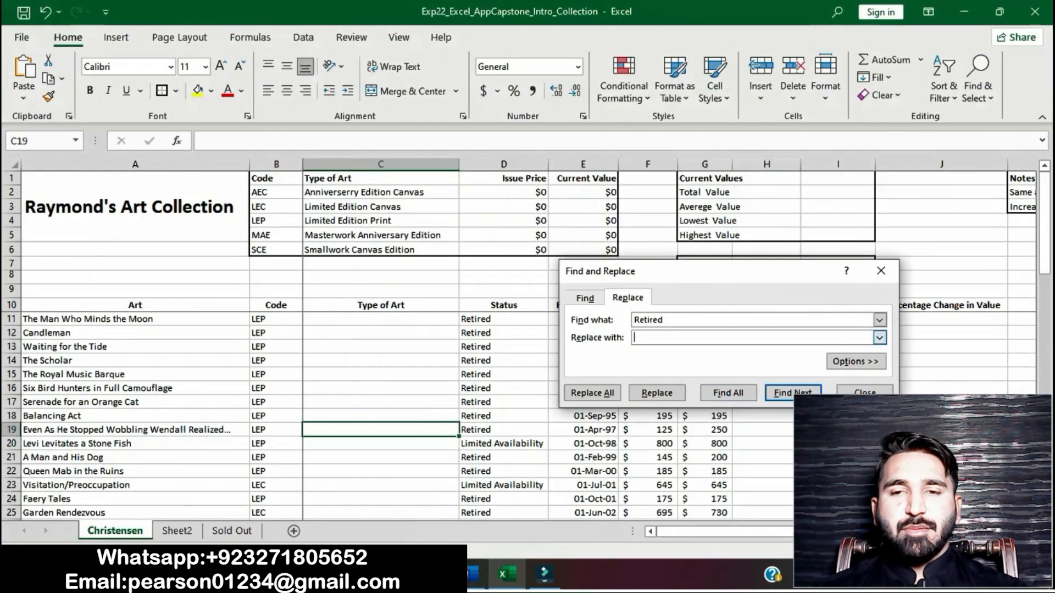
pyautogui.hotkey('ctrl', 'v')
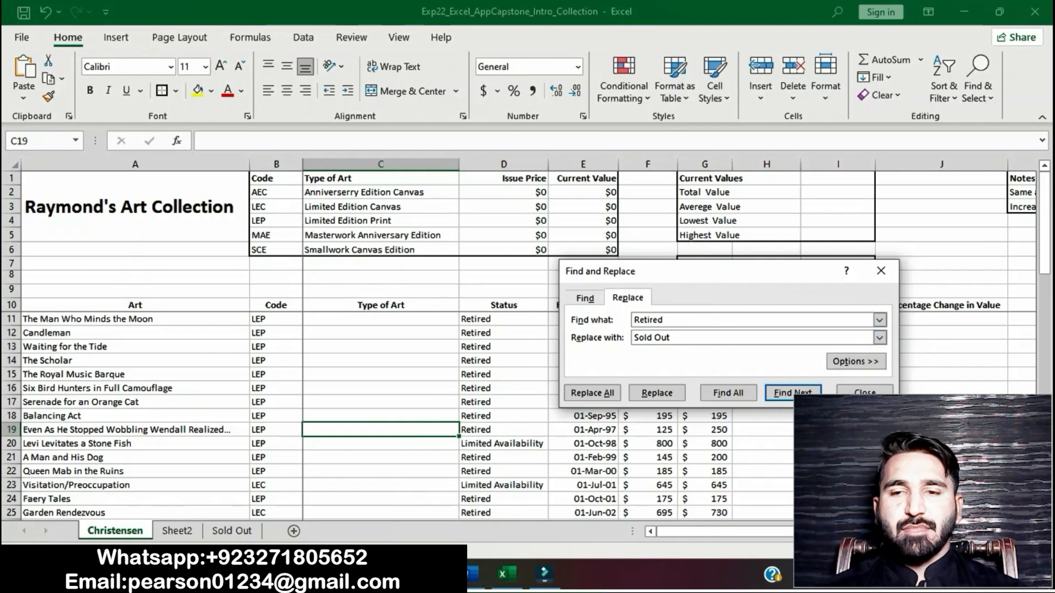
# - Replace all occurrences of Retired with Sold Out on the Christensen worksheet and close the Find and Replace dialog
pyautogui.hotkey('alt', 'a')
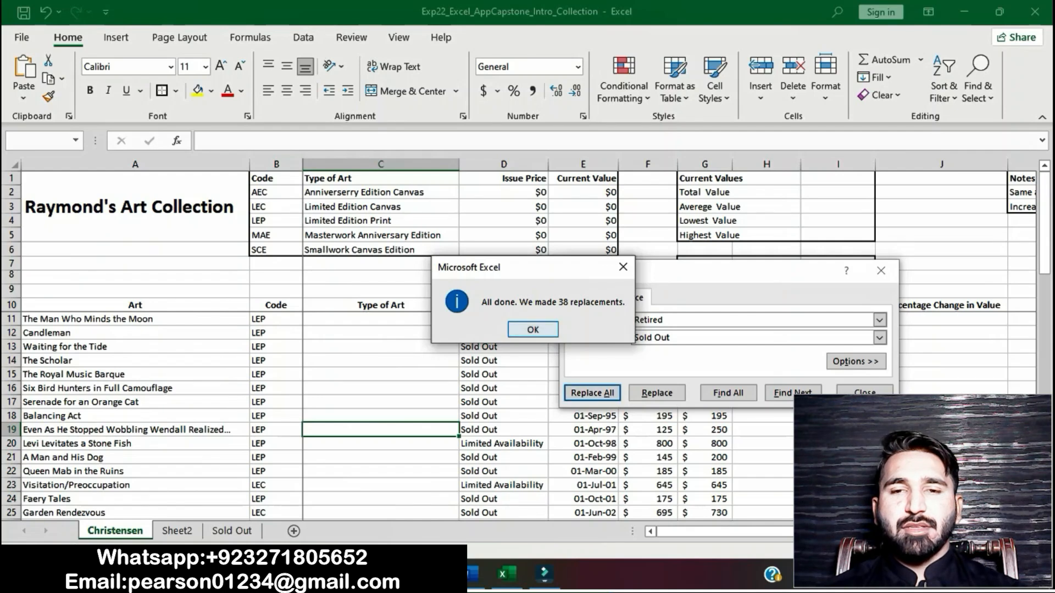
pyautogui.press('Return')
pyautogui.click(865, 393)
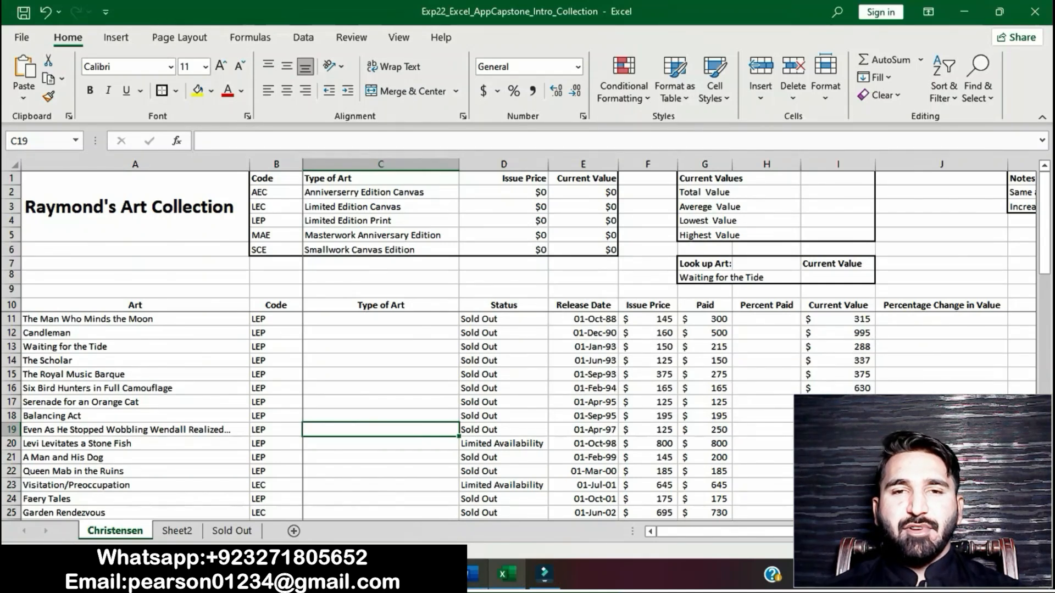
# - Switch to the Word instructions, remove the yellow highlight from step 7 and apply it to the whole step 8 instruction
pyautogui.click(473, 575)
pyautogui.click(526, 333)
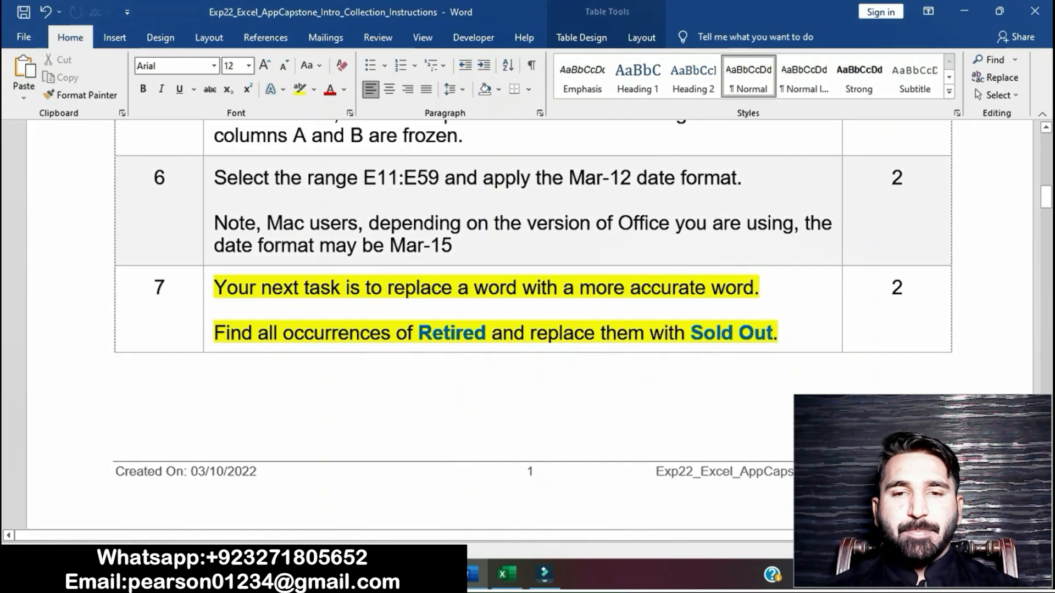
pyautogui.click(208, 289)
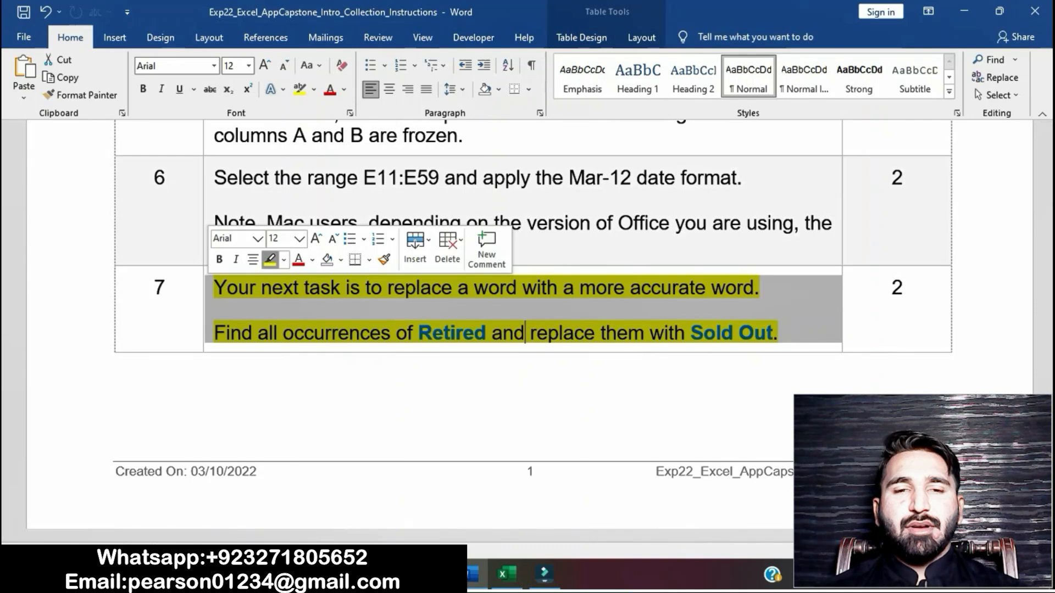
pyautogui.click(271, 259)
pyautogui.click(272, 288)
pyautogui.scroll(-12, 527, 307)
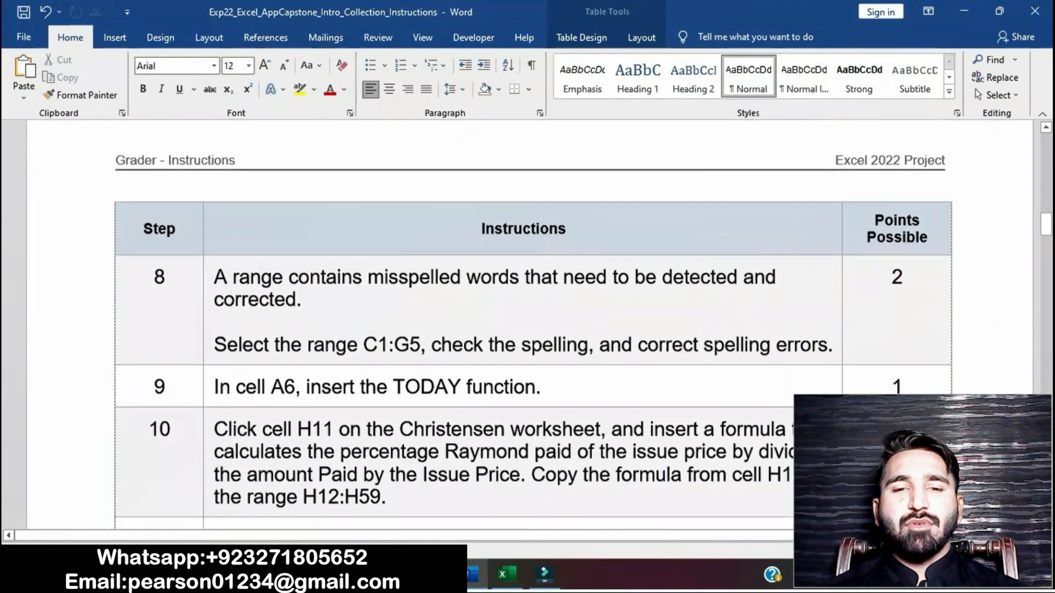
pyautogui.click(208, 291)
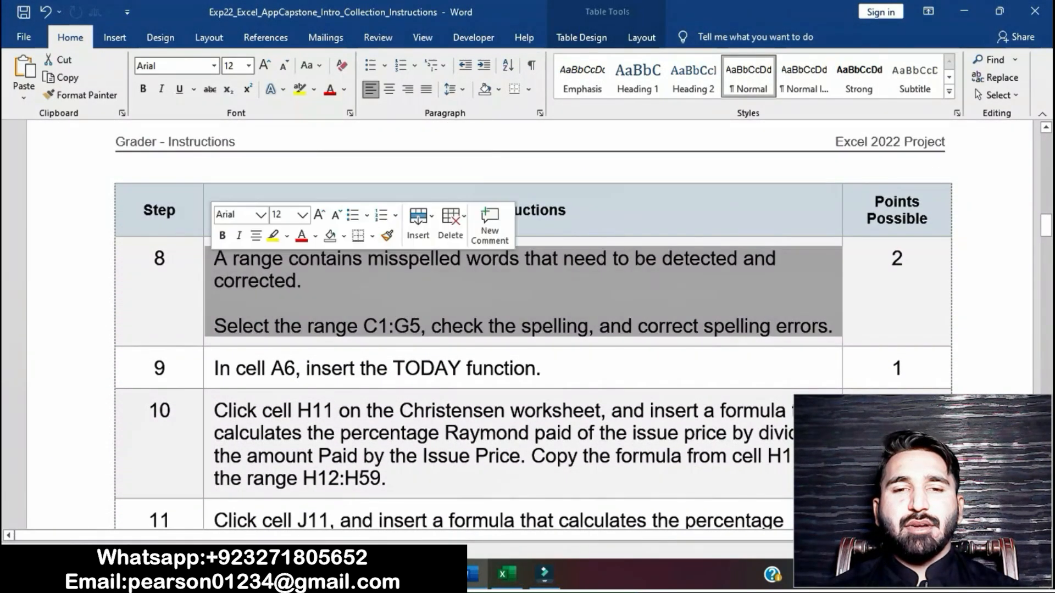
pyautogui.click(272, 237)
pyautogui.click(297, 281)
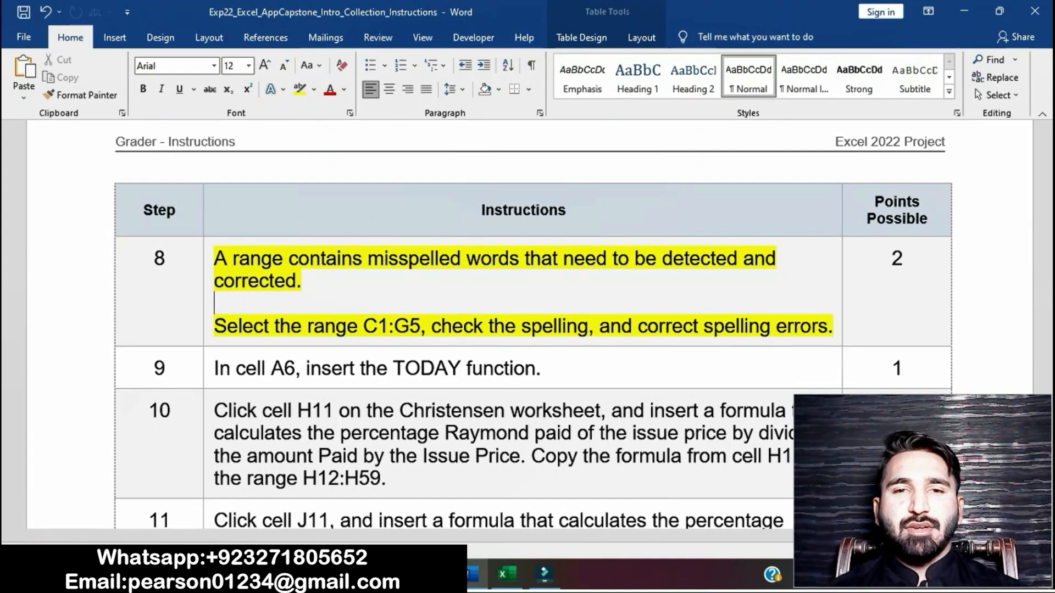
# - Copy the range reference C1:G5 from step 8 in Word and use it to select that range in the Excel worksheet
pyautogui.moveTo(364, 326); pyautogui.dragTo(421, 325)
pyautogui.hotkey('ctrl', 'c')
pyautogui.hotkey('alt', 'Tab')
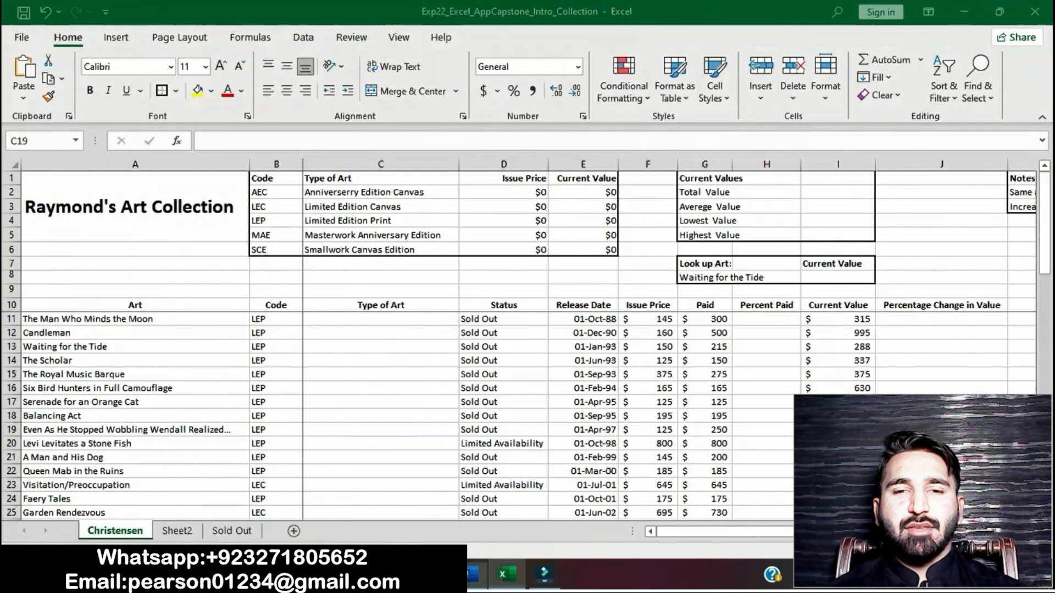
pyautogui.click(39, 141)
pyautogui.hotkey('ctrl', 'v')
pyautogui.press('Return')
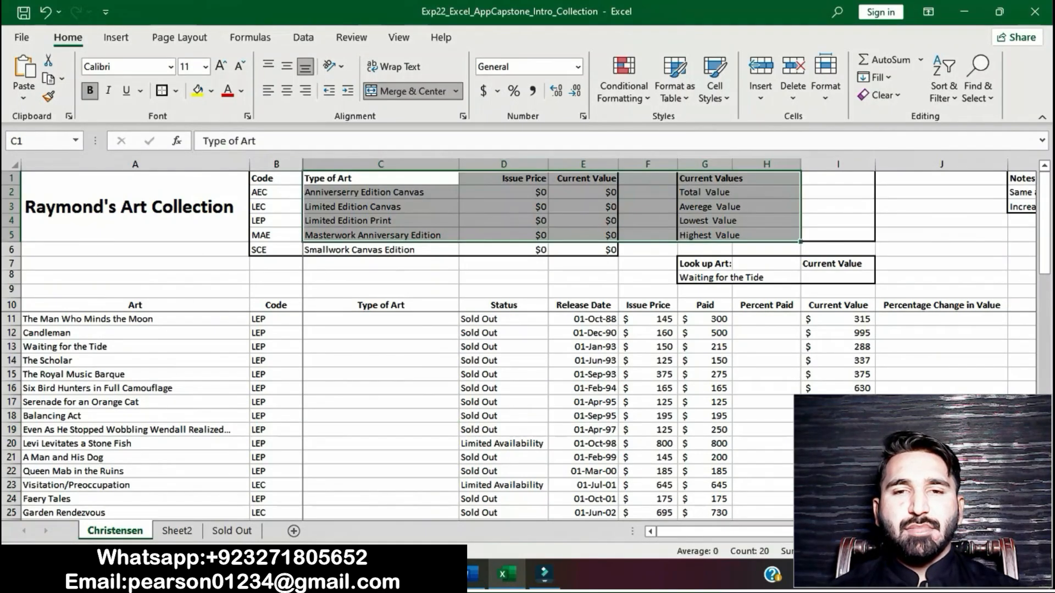
# - Mark the spelling instruction of step 8 in Word and run the spelling check on C1:G5 in Excel
pyautogui.click(473, 575)
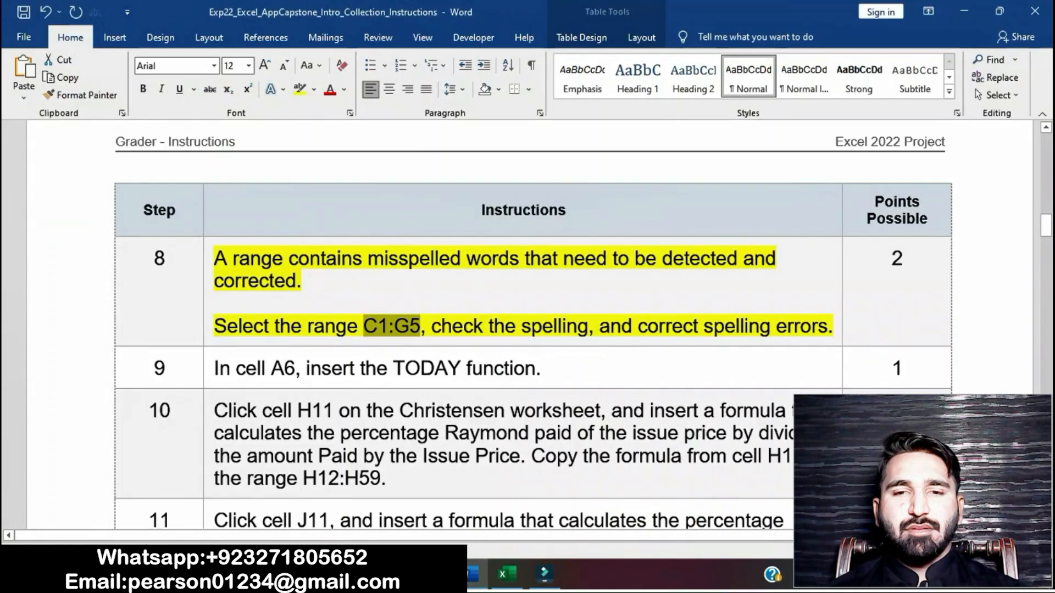
pyautogui.moveTo(432, 326); pyautogui.dragTo(832, 327)
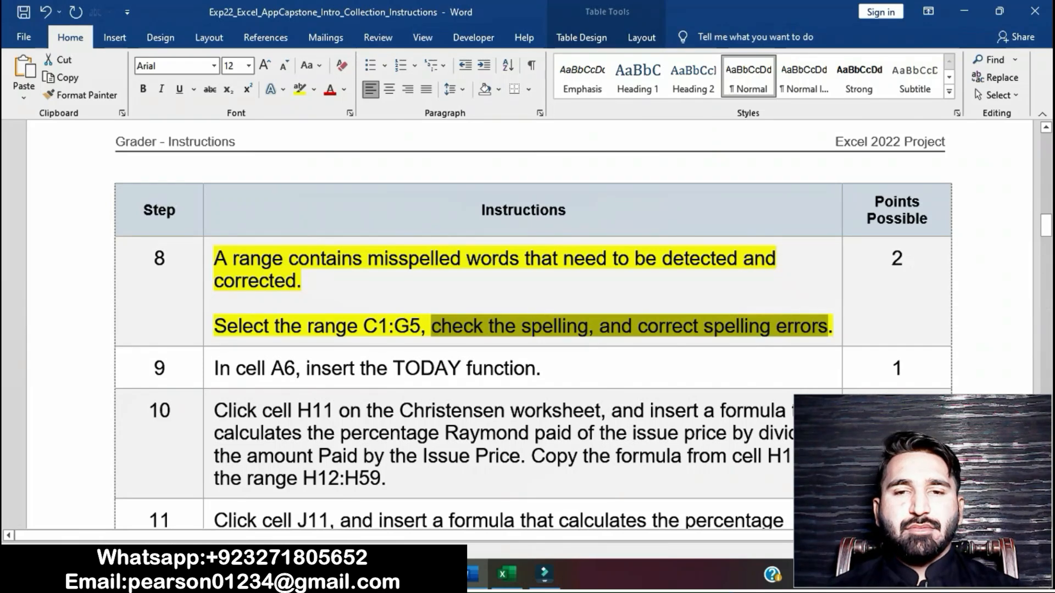
pyautogui.click(502, 574)
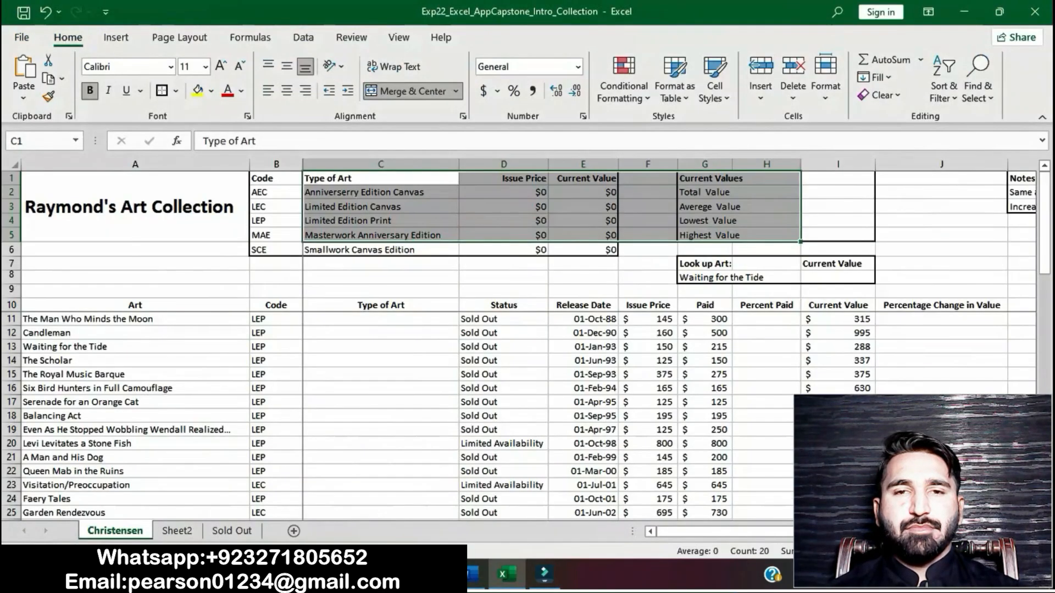
pyautogui.click(351, 37)
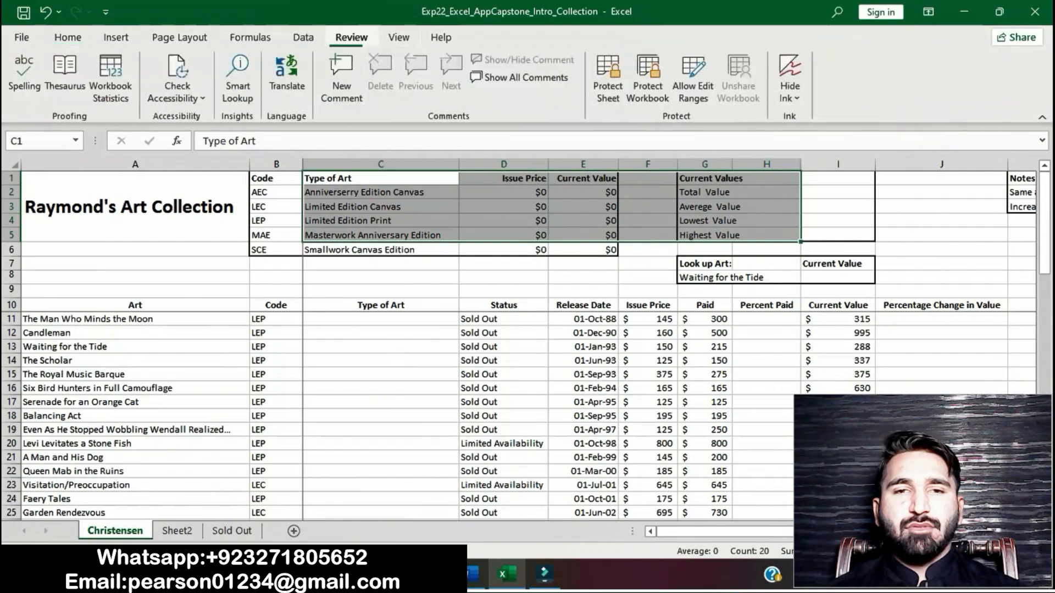
pyautogui.click(25, 74)
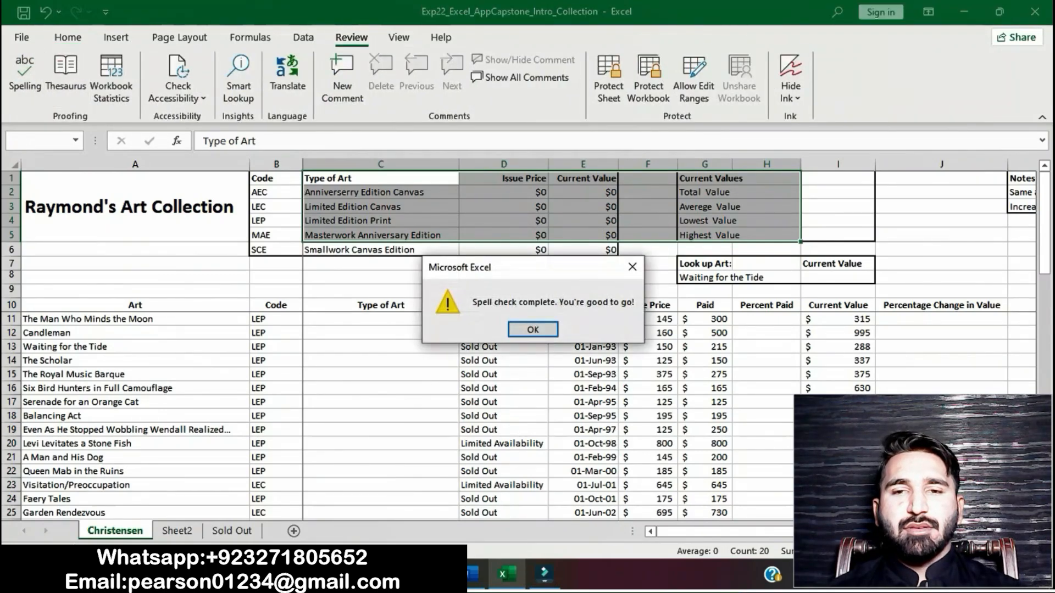
pyautogui.click(531, 330)
pyautogui.click(528, 332)
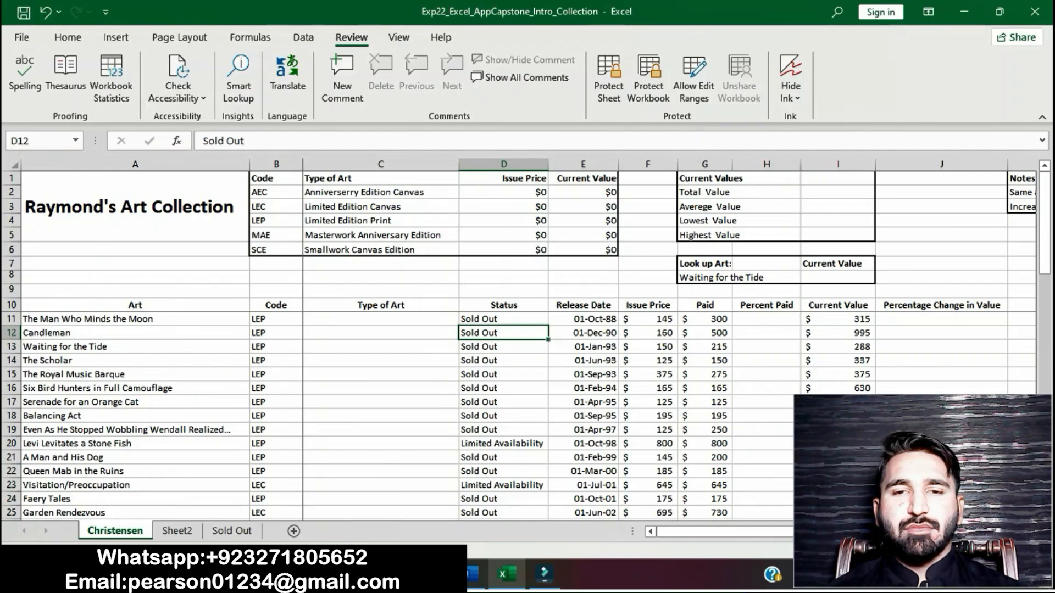
# - Switch to the Word instructions, remove the yellow highlight from step 8 and apply it to the entire step 9 row
pyautogui.click(471, 574)
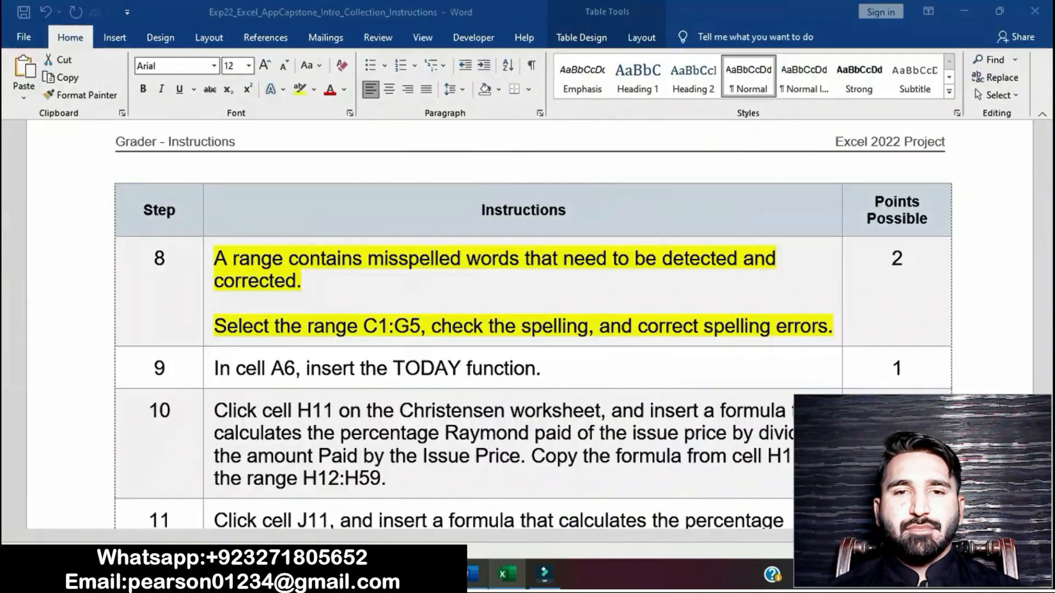
pyautogui.click(302, 280)
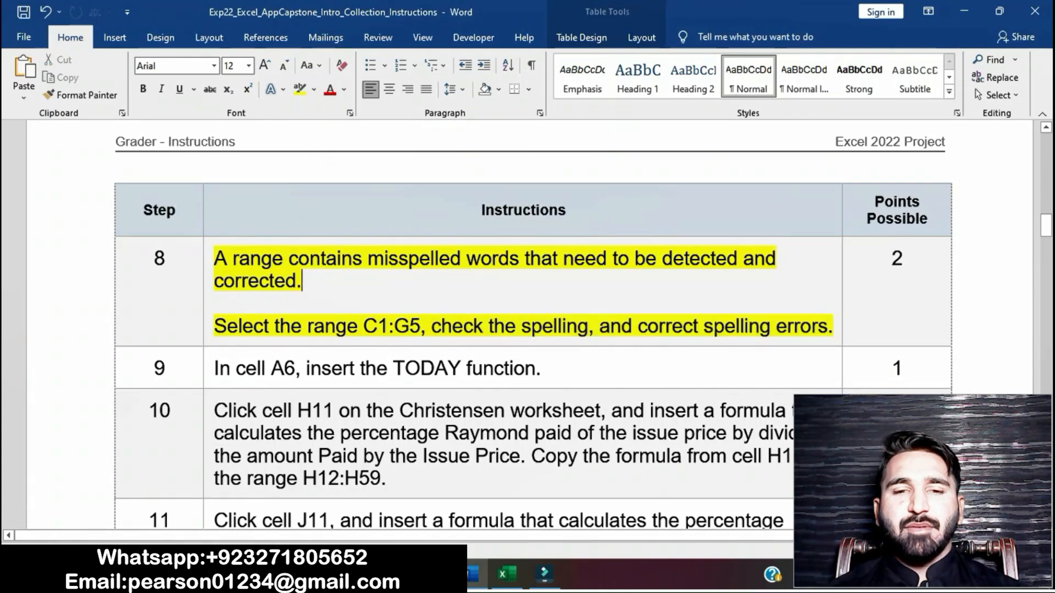
pyautogui.click(207, 266)
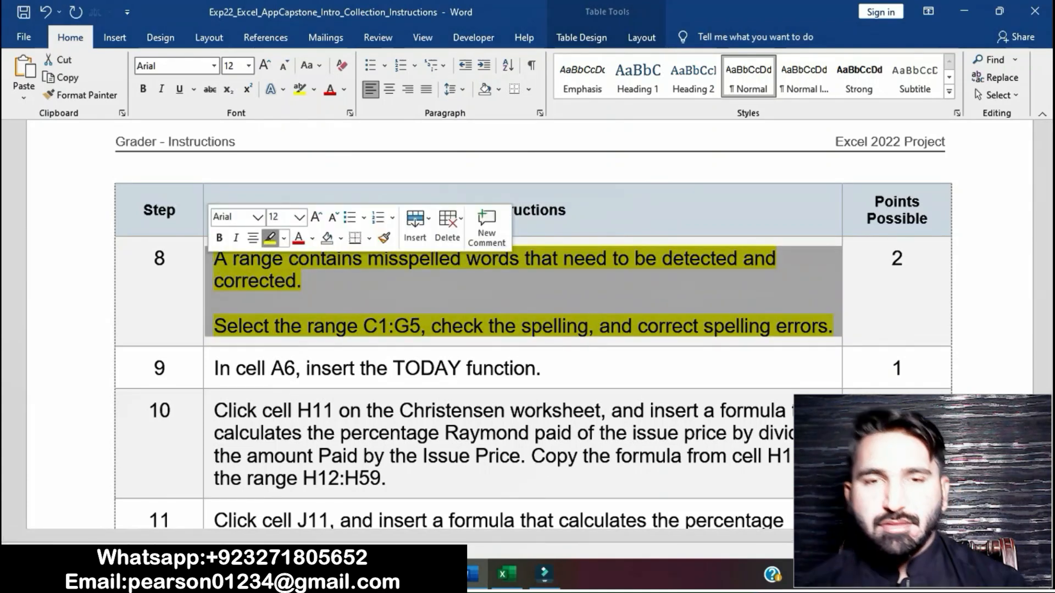
pyautogui.click(270, 238)
pyautogui.click(834, 327)
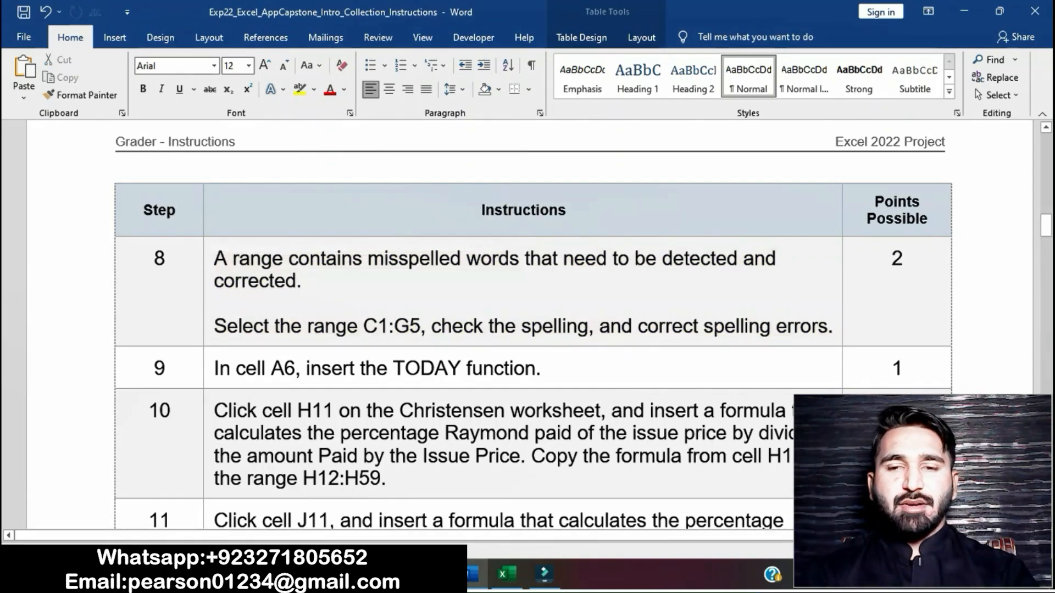
pyautogui.scroll(-2, 527, 330)
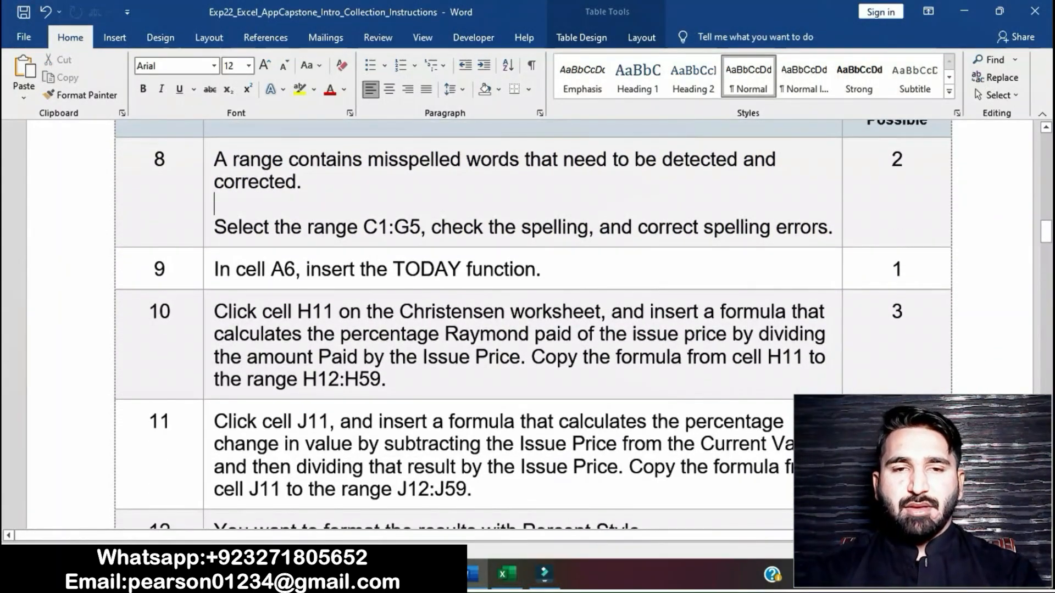
pyautogui.doubleClick(208, 269)
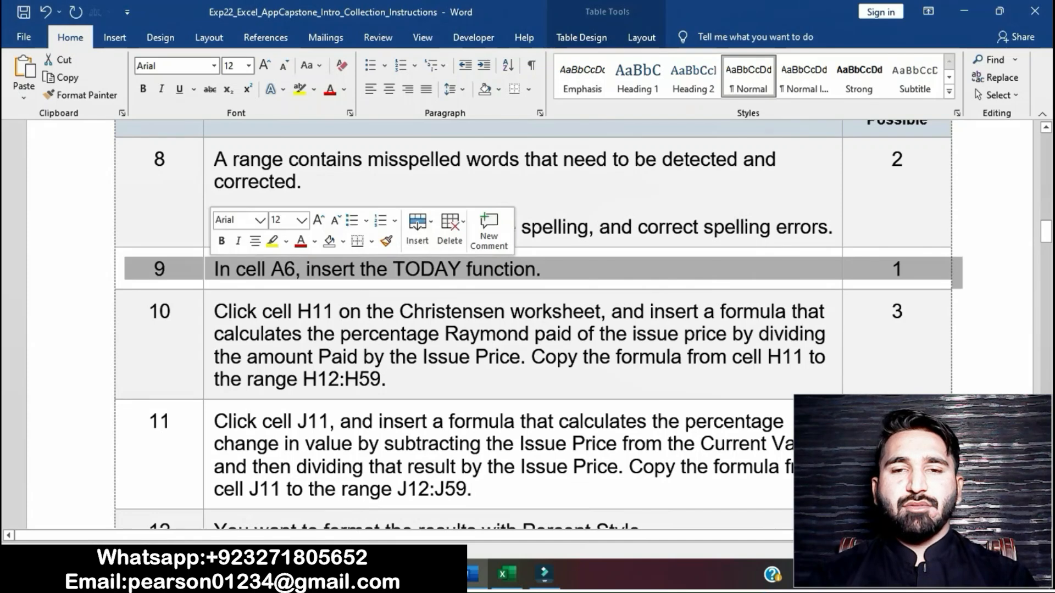
pyautogui.click(271, 241)
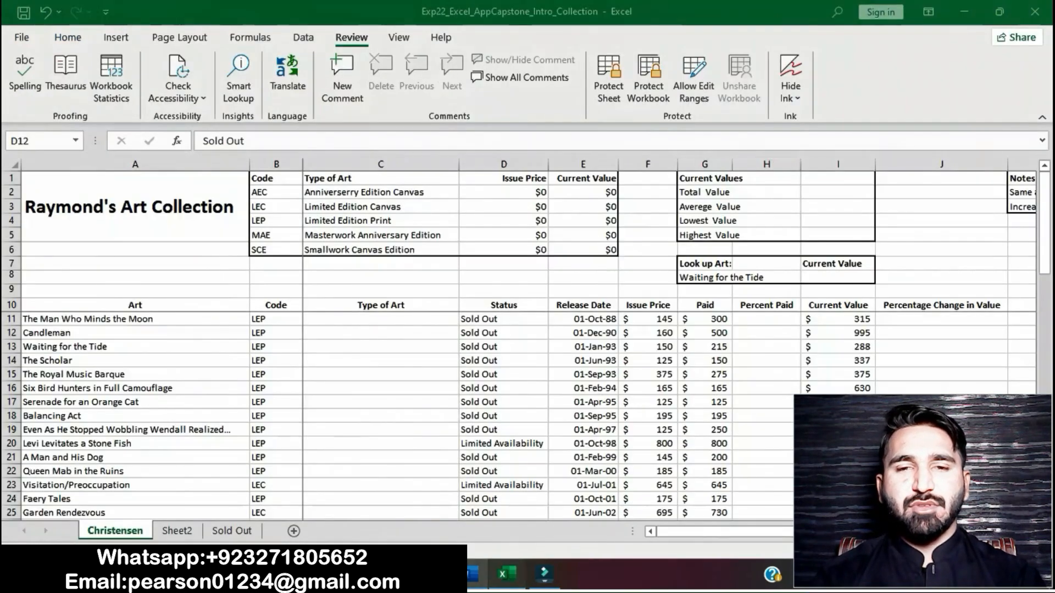
# - Switch to Excel and insert the TODAY function in cell A6
pyautogui.hotkey('alt', 'Tab')
pyautogui.click(135, 250)
pyautogui.write('=')
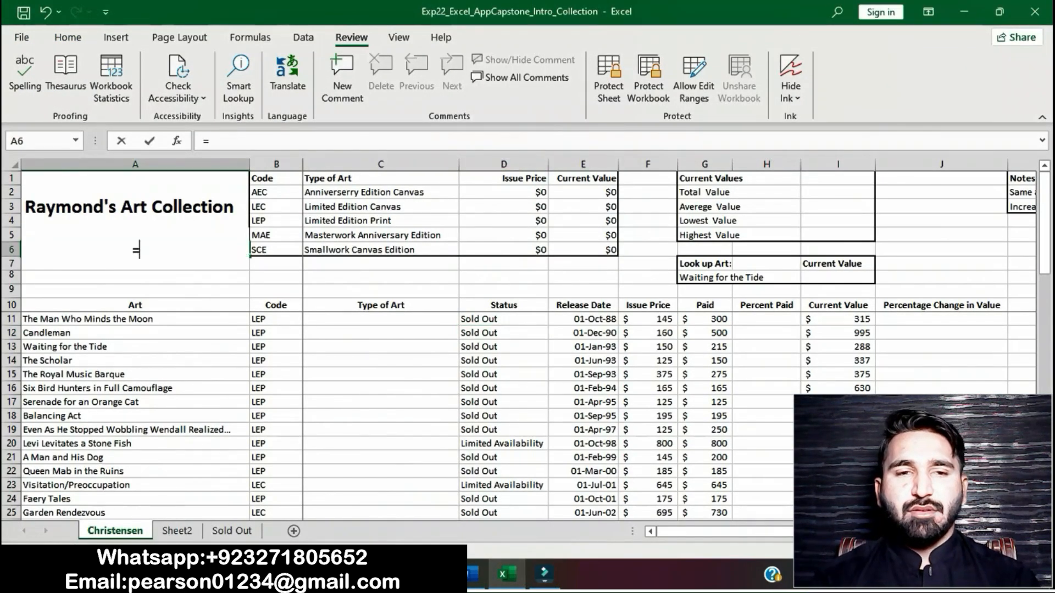
pyautogui.click(251, 37)
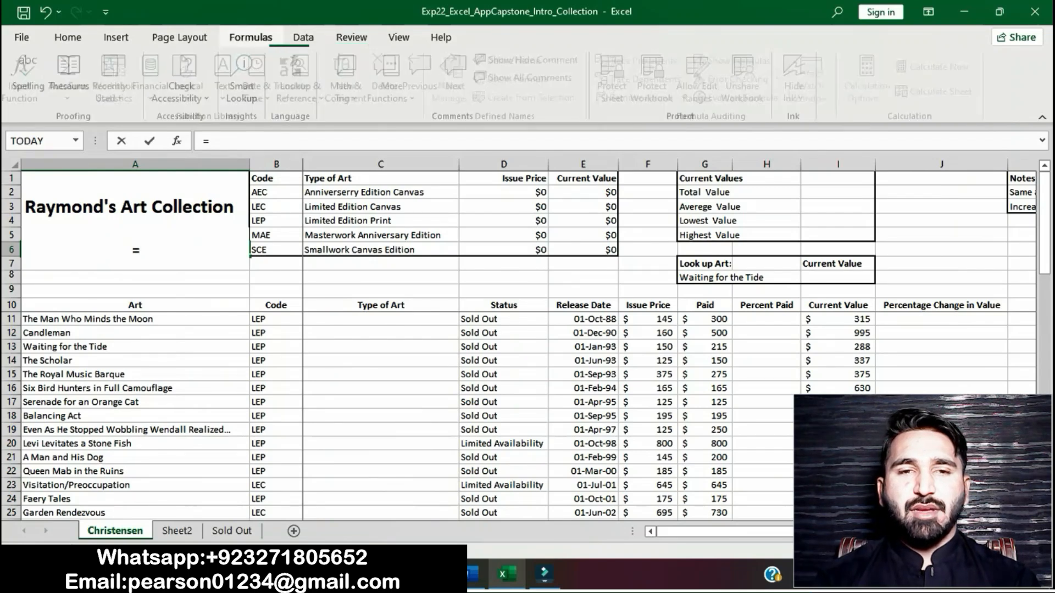
pyautogui.click(264, 82)
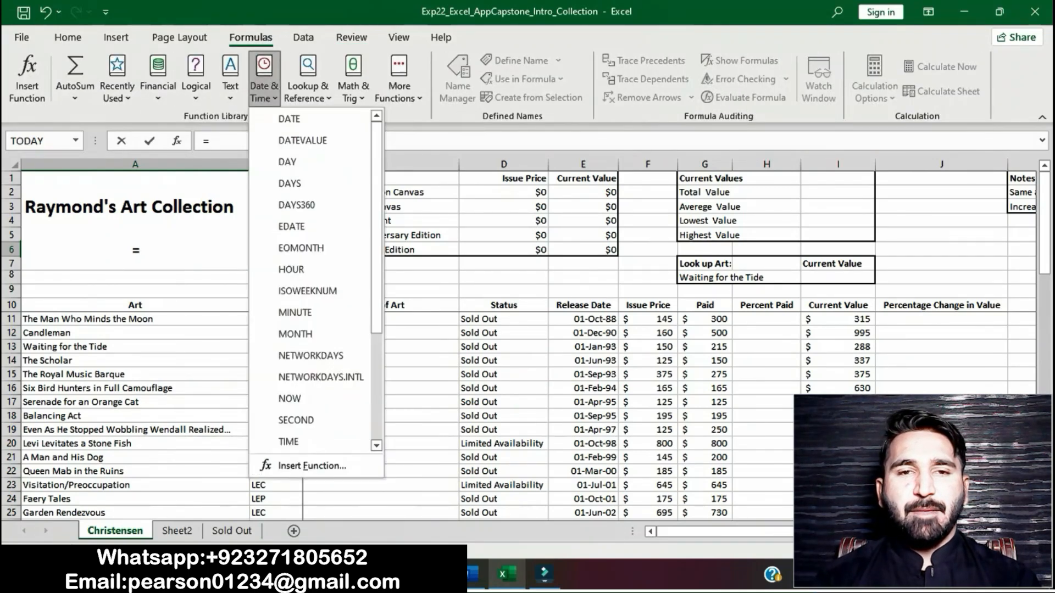
pyautogui.scroll(-4, 308, 399)
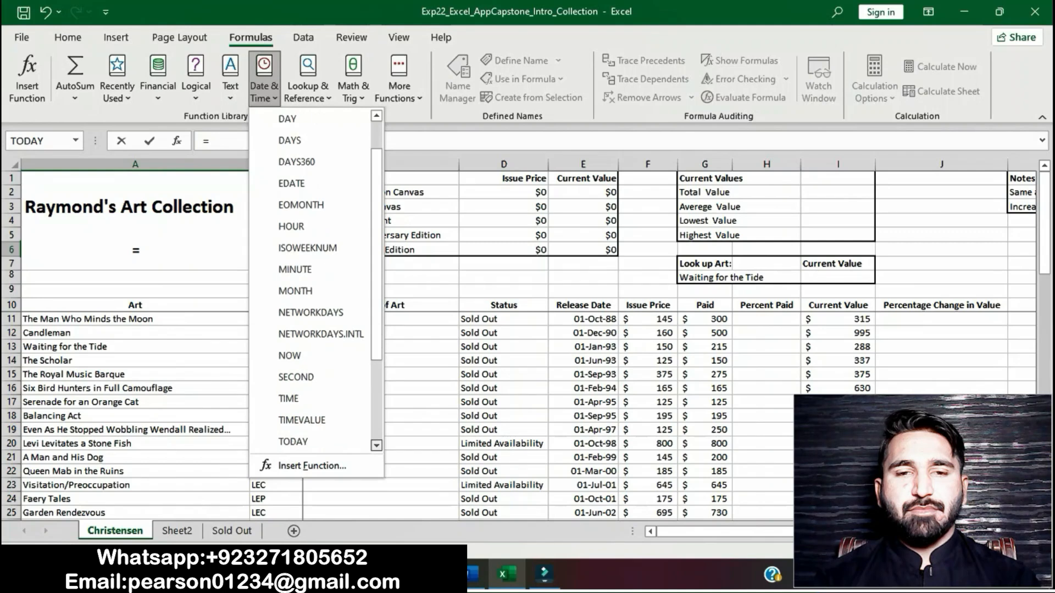
pyautogui.click(307, 399)
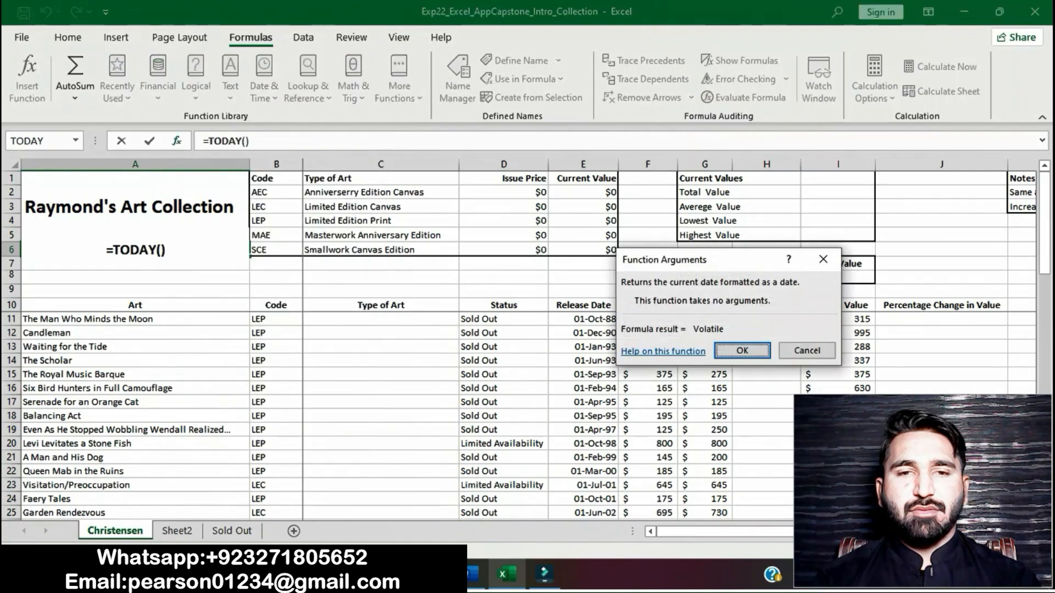
pyautogui.press('Return')
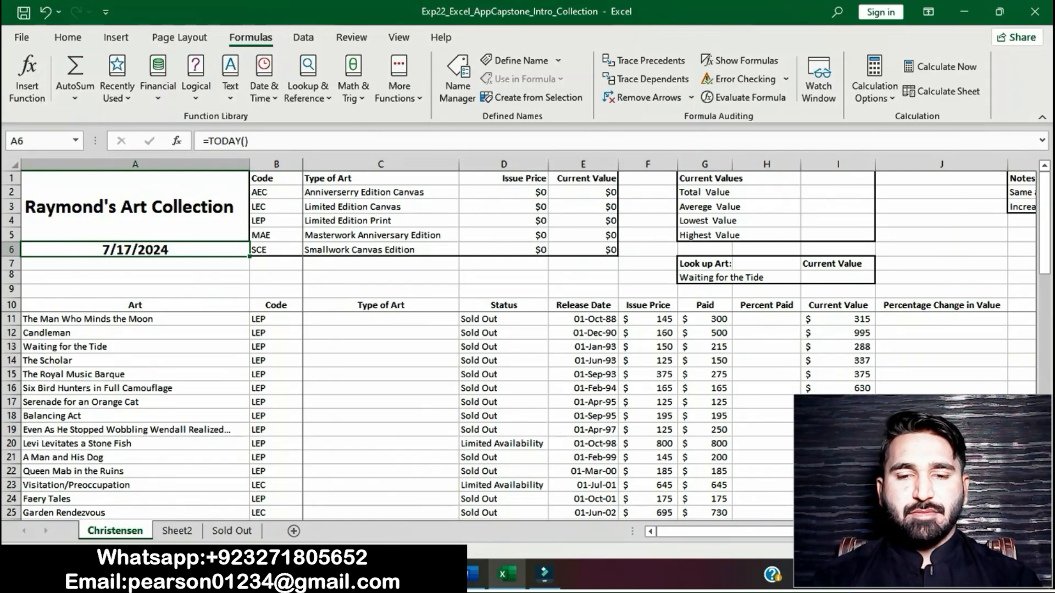
# - Switch to Word, remove the yellow highlight from the step 9 instruction text and apply it to the step 10 instruction
pyautogui.click(476, 574)
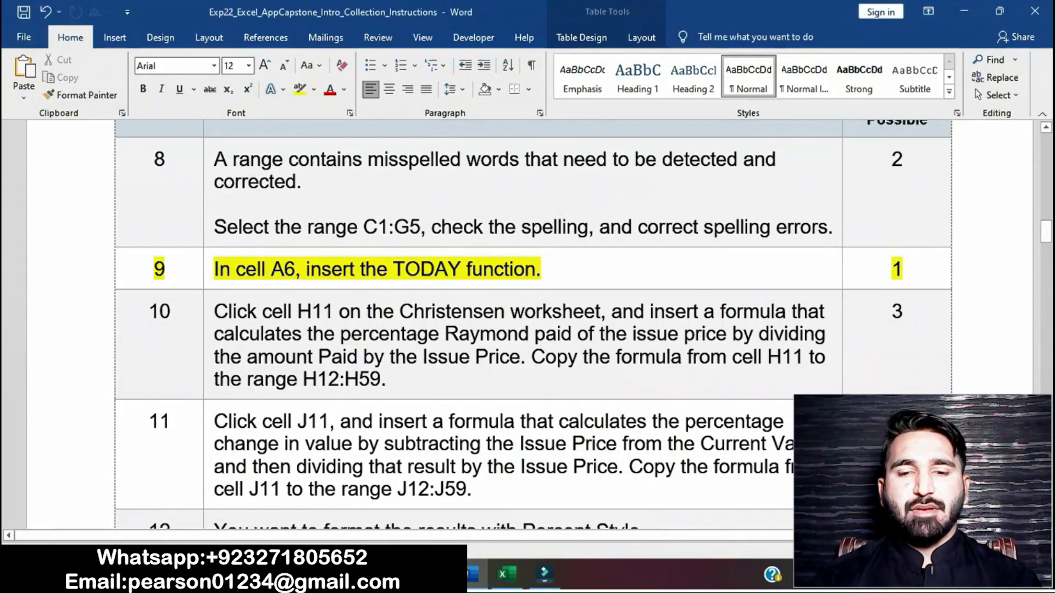
pyautogui.click(209, 270)
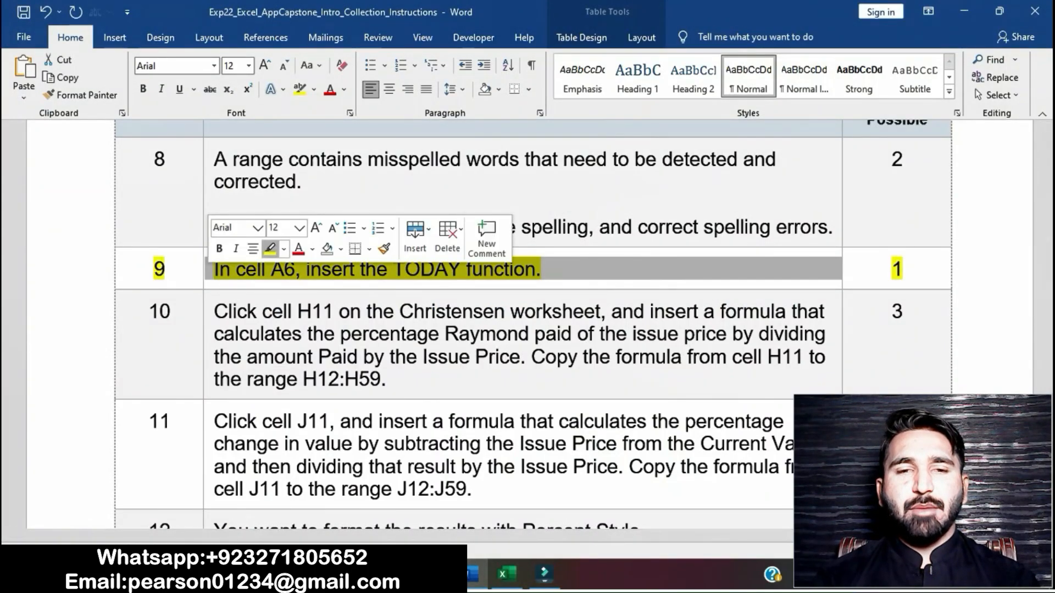
pyautogui.click(297, 310)
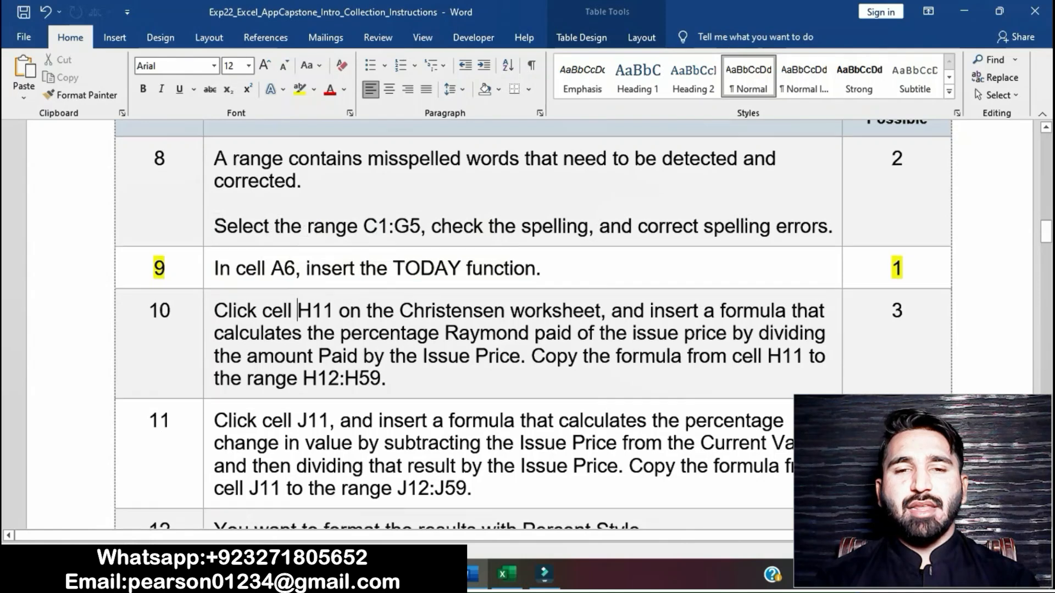
pyautogui.scroll(-2, 298, 310)
pyautogui.click(208, 216)
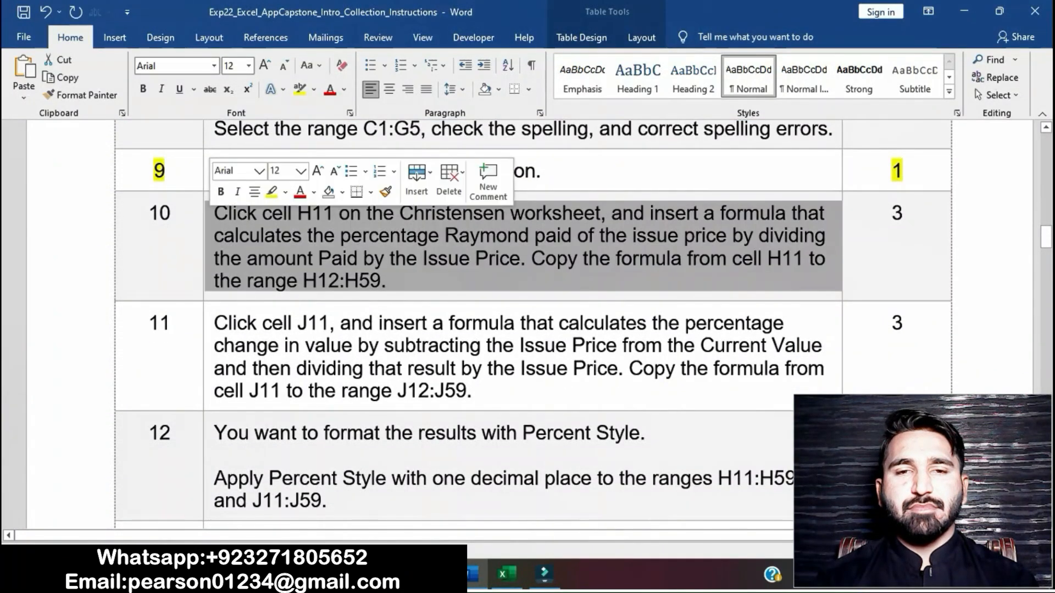
pyautogui.click(271, 192)
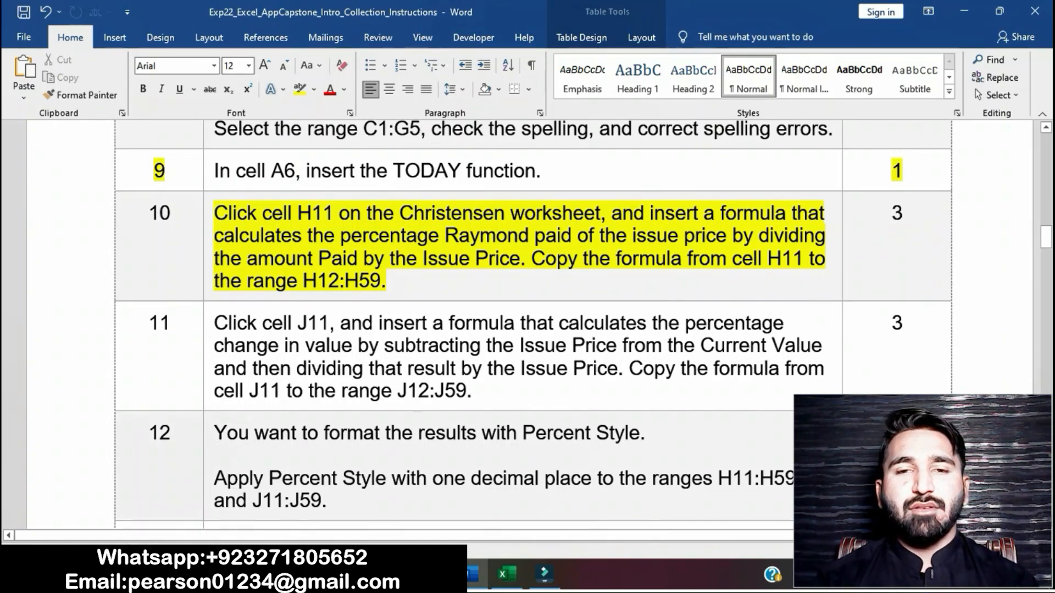
# - Mark the formula part of step 10 in Word and enter =G11/F11 in cell H11 of the Excel worksheet
pyautogui.moveTo(214, 213); pyautogui.dragTo(520, 258)
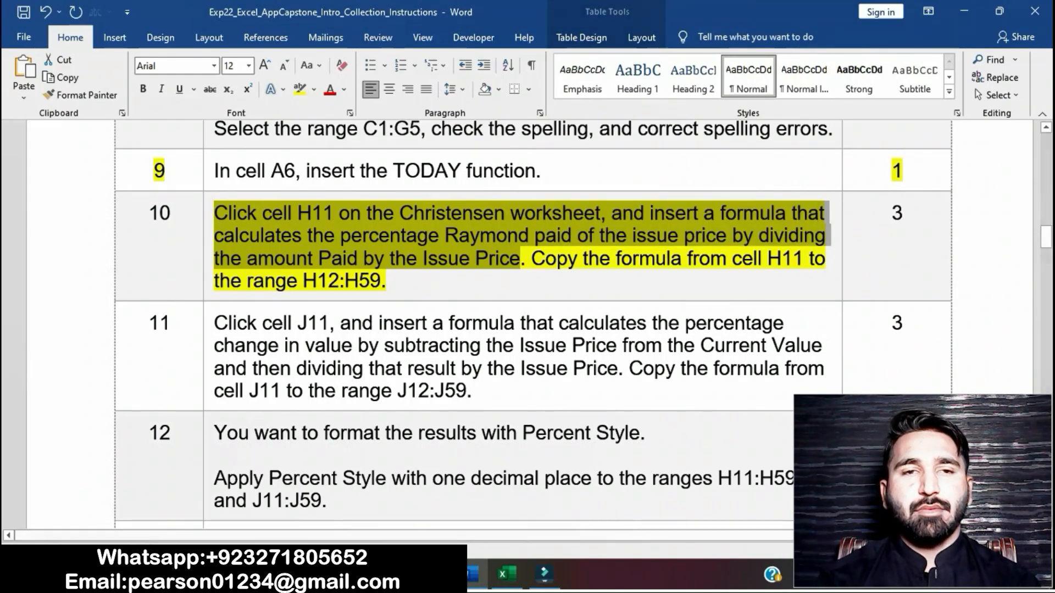
pyautogui.click(506, 575)
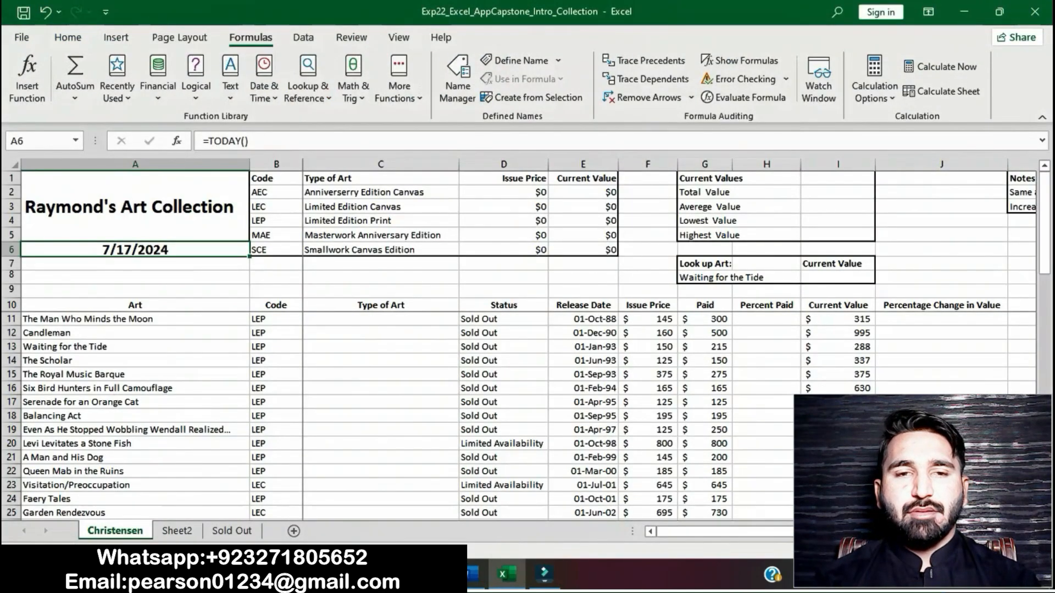
pyautogui.click(766, 320)
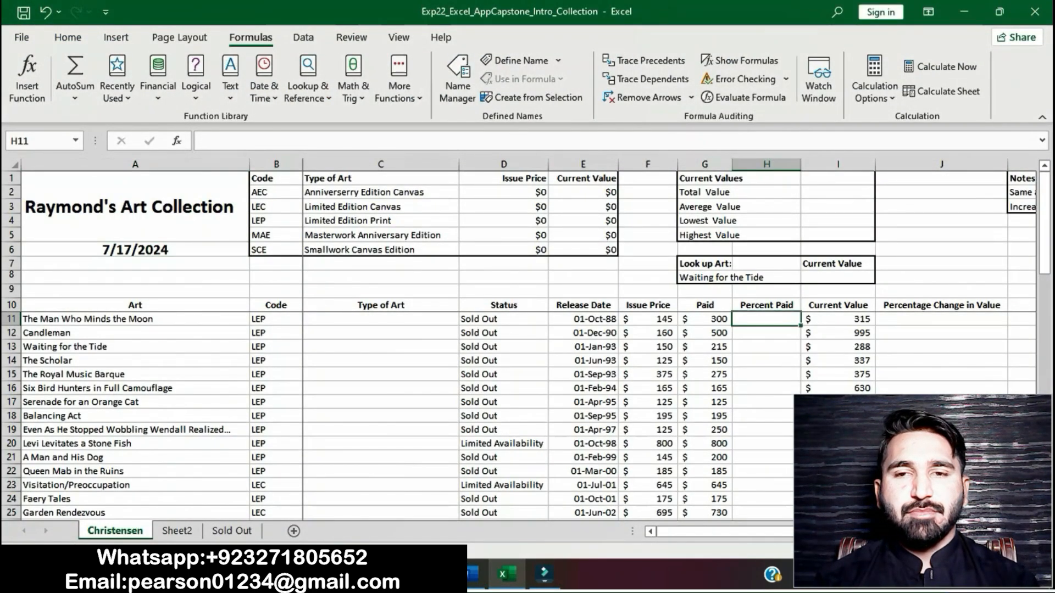
pyautogui.write('=')
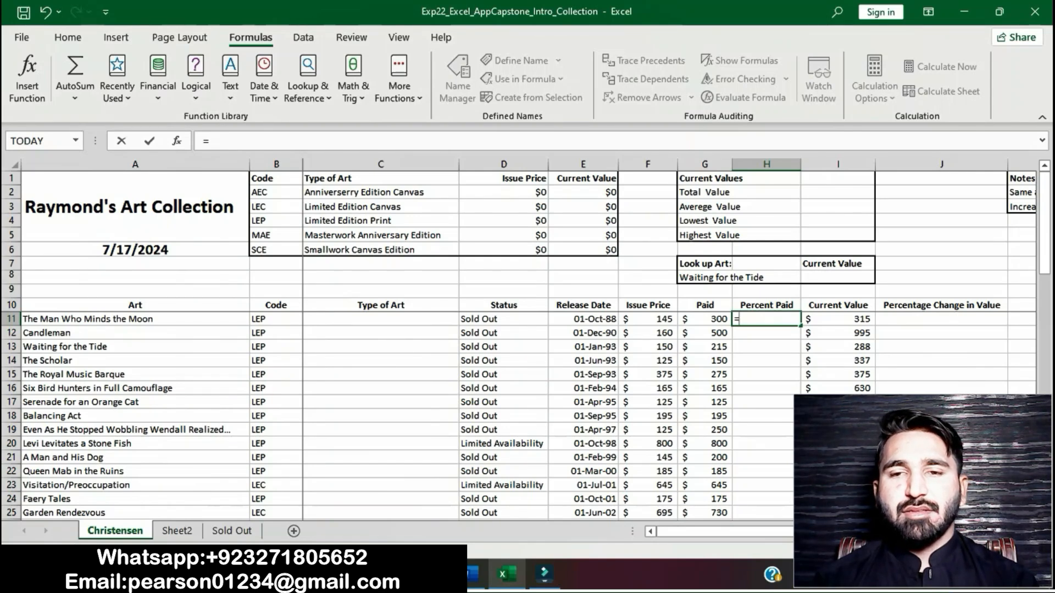
pyautogui.write('G11')
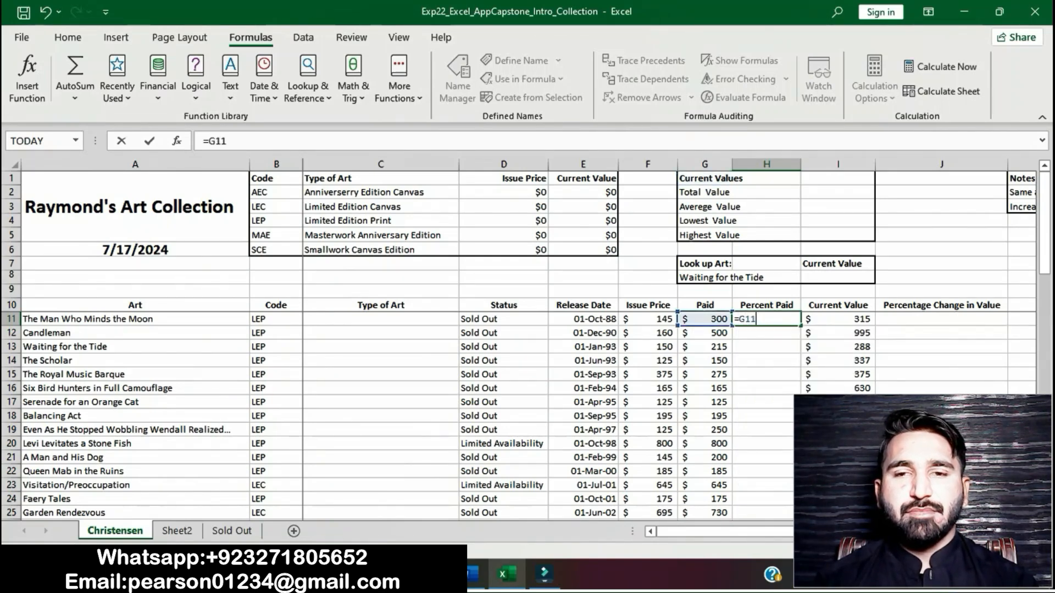
pyautogui.write('/F11')
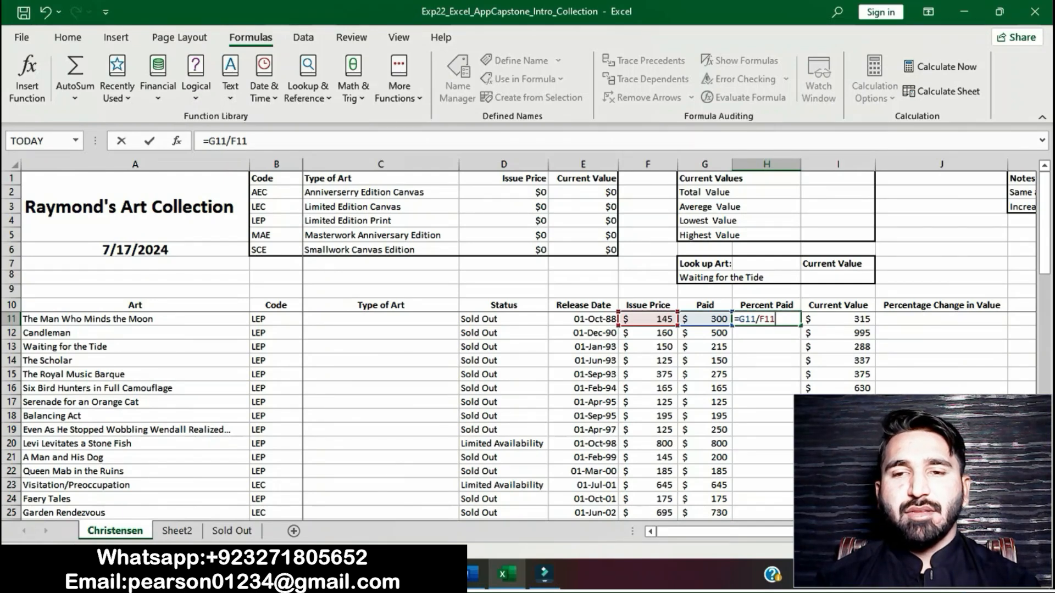
pyautogui.press('Return')
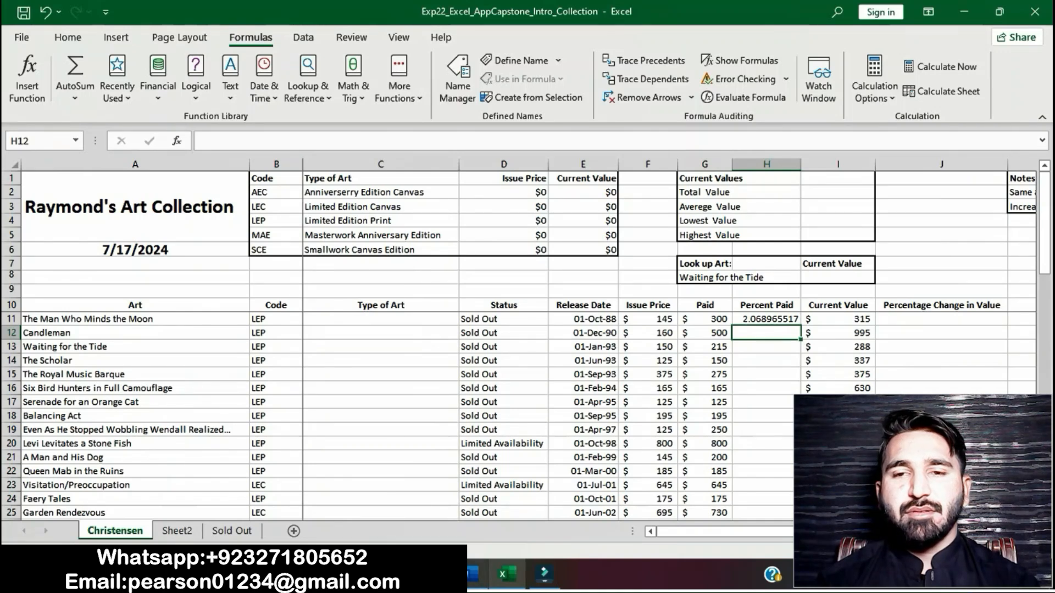
# - Mark the copy sentence of step 10 in Word, and copy the H11 formula to H12:H59 in the Excel worksheet
pyautogui.hotkey('alt', 'Tab')
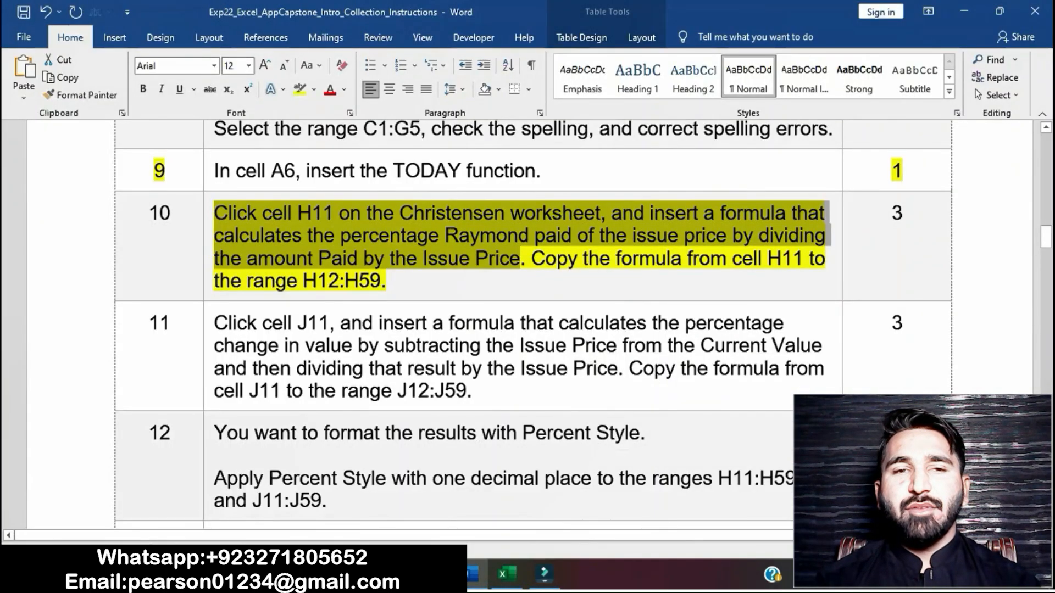
pyautogui.moveTo(532, 259); pyautogui.dragTo(575, 283)
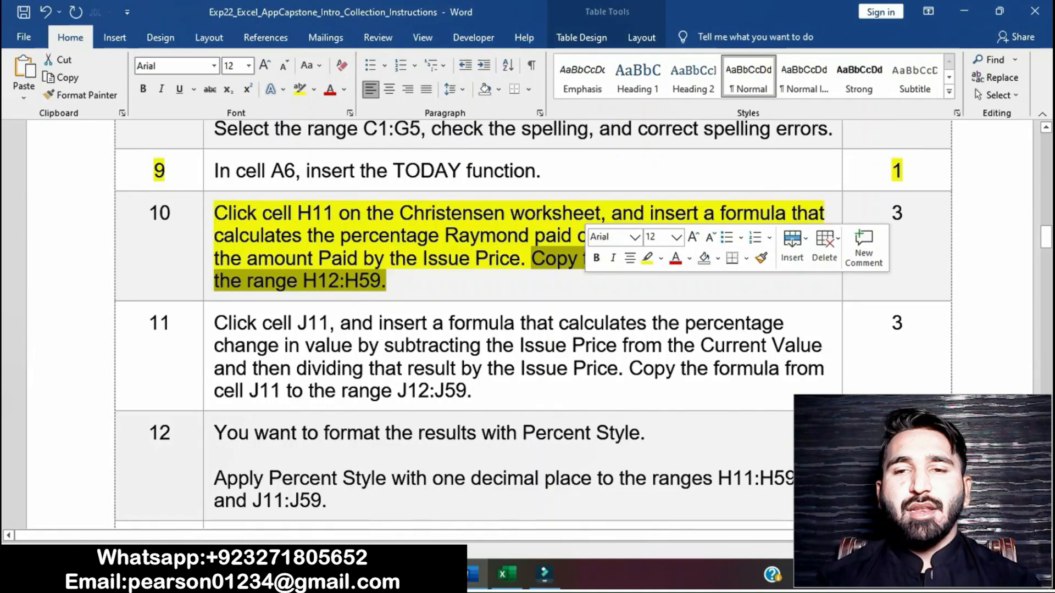
pyautogui.hotkey('alt', 'Tab')
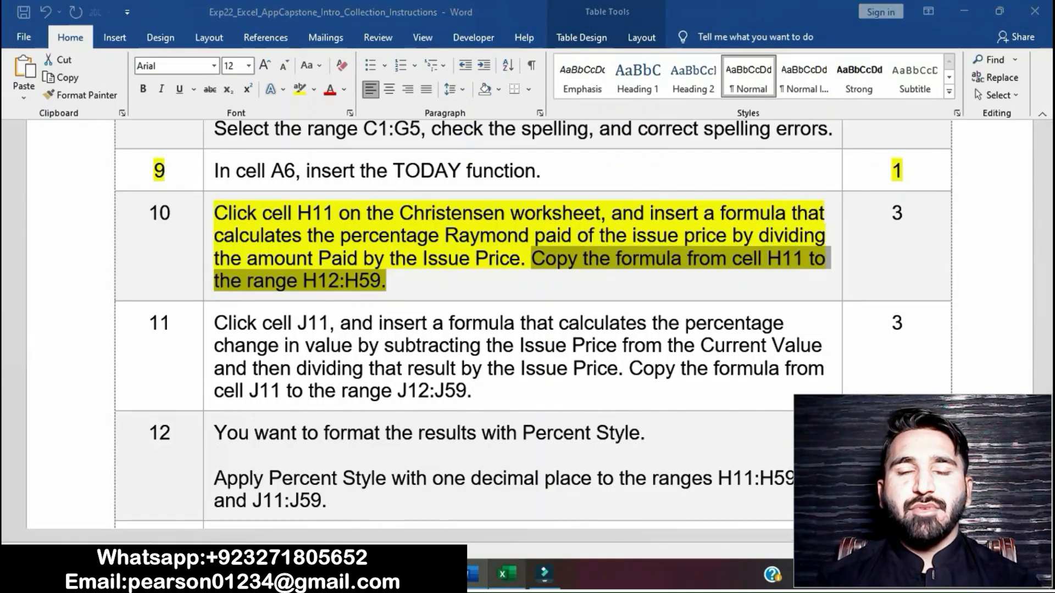
pyautogui.click(766, 319)
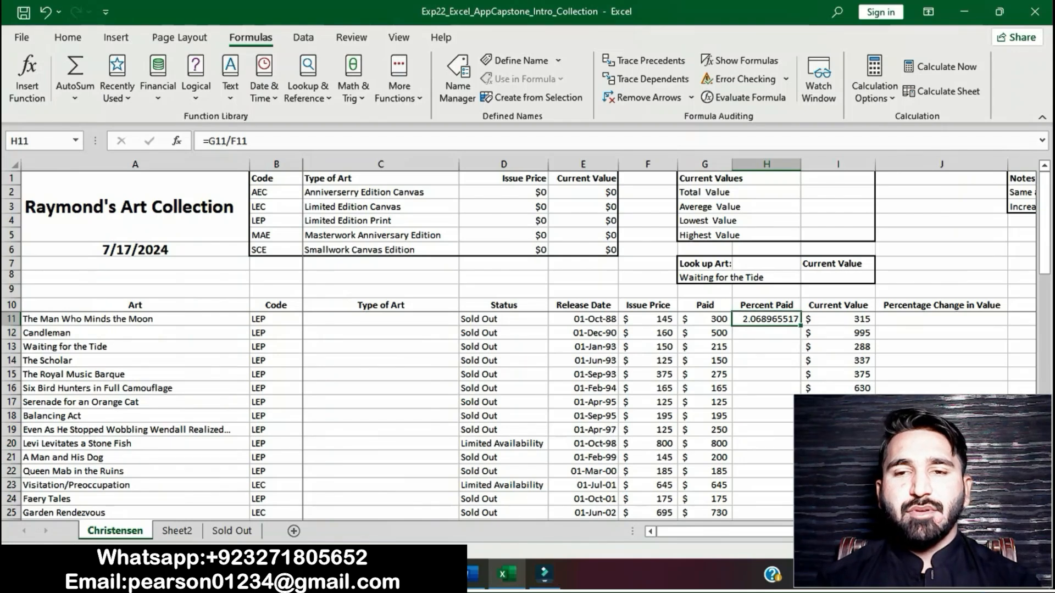
pyautogui.moveTo(800, 326)
pyautogui.mouseDown()
pyautogui.moveTo(785, 527)
pyautogui.moveTo(783, 445)
pyautogui.mouseUp()
pyautogui.click(837, 484)
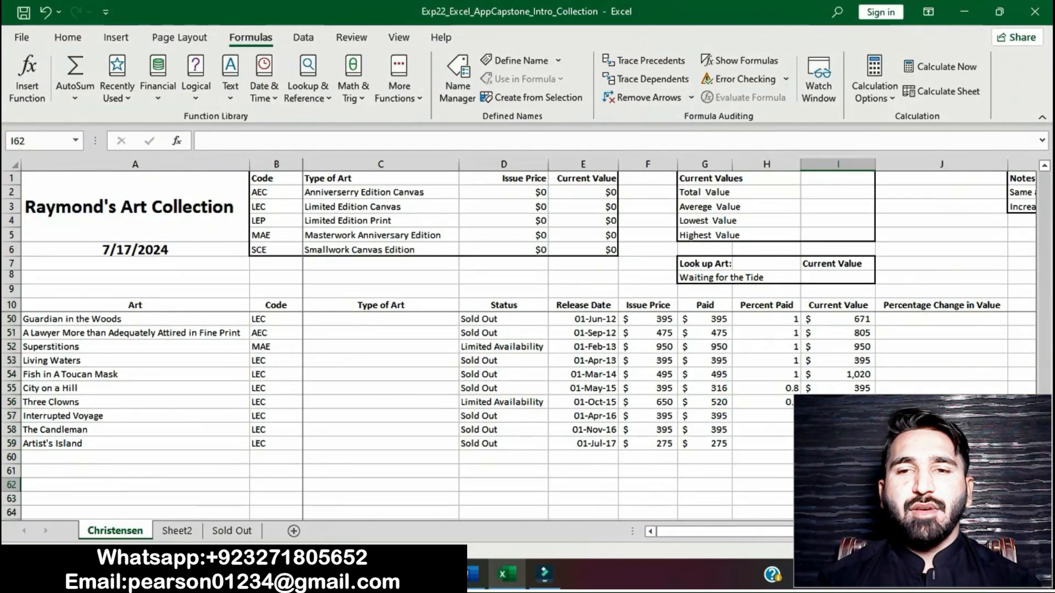
pyautogui.scroll(13, 519, 416)
# - Switch to Word, remove the yellow highlight from the step 10 instruction and apply it to the step 11 instruction
pyautogui.click(473, 574)
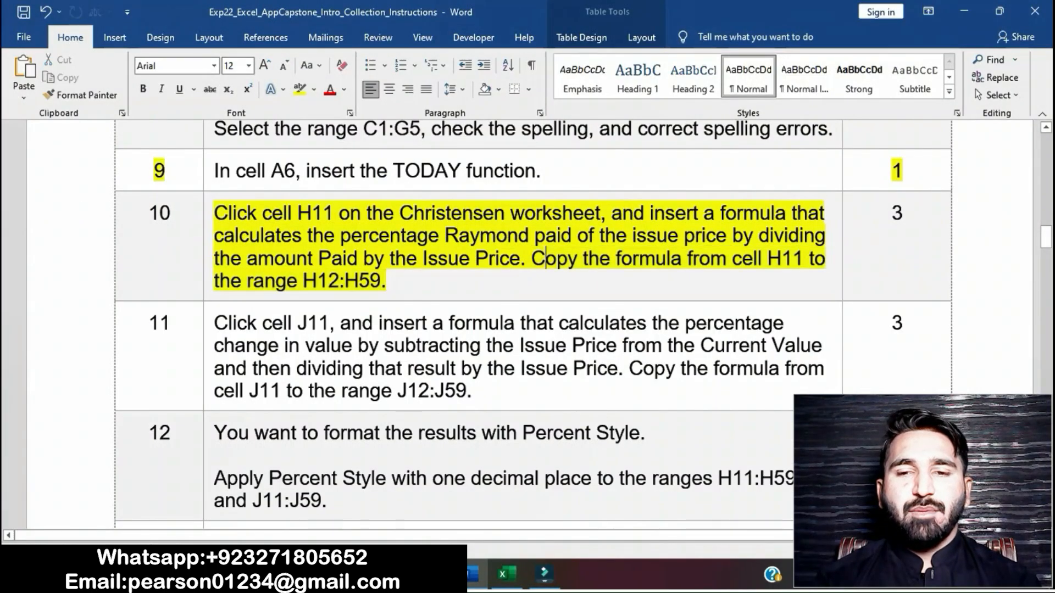
pyautogui.click(207, 216)
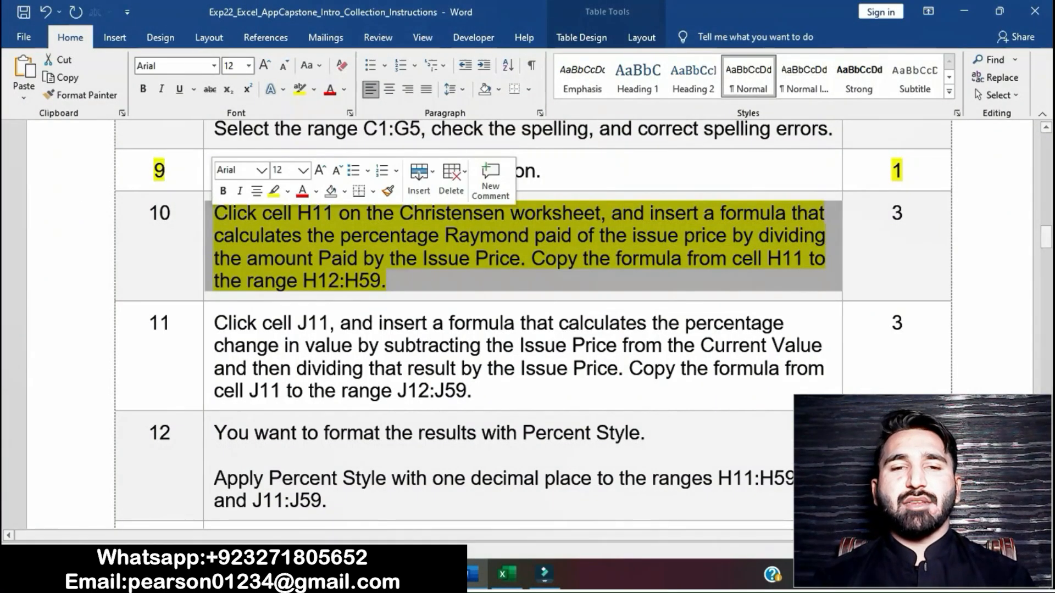
pyautogui.click(274, 192)
pyautogui.scroll(-15, 528, 324)
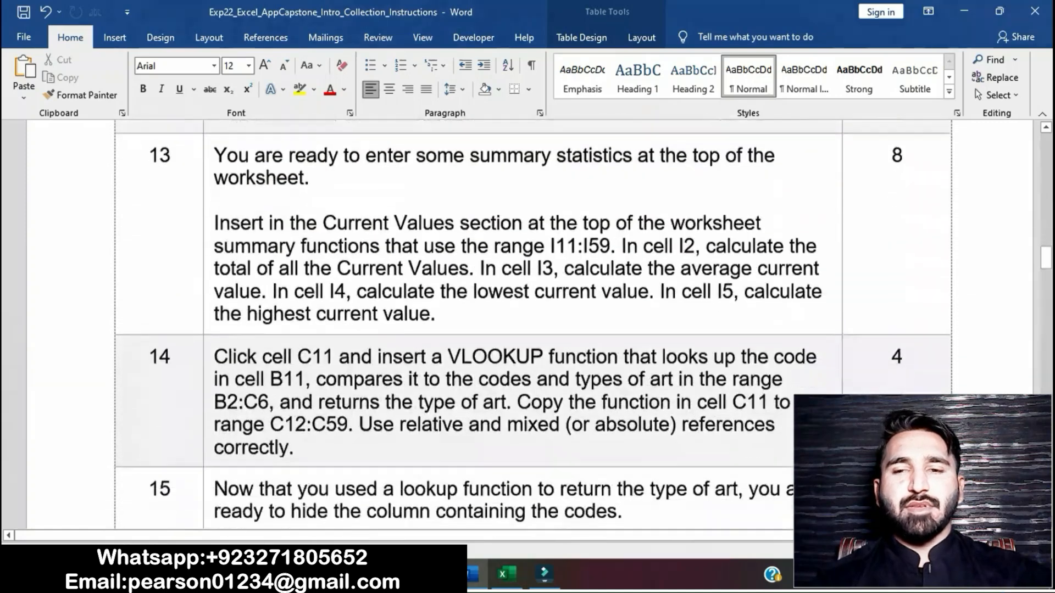
pyautogui.scroll(-3, 527, 324)
pyautogui.scroll(20, 528, 324)
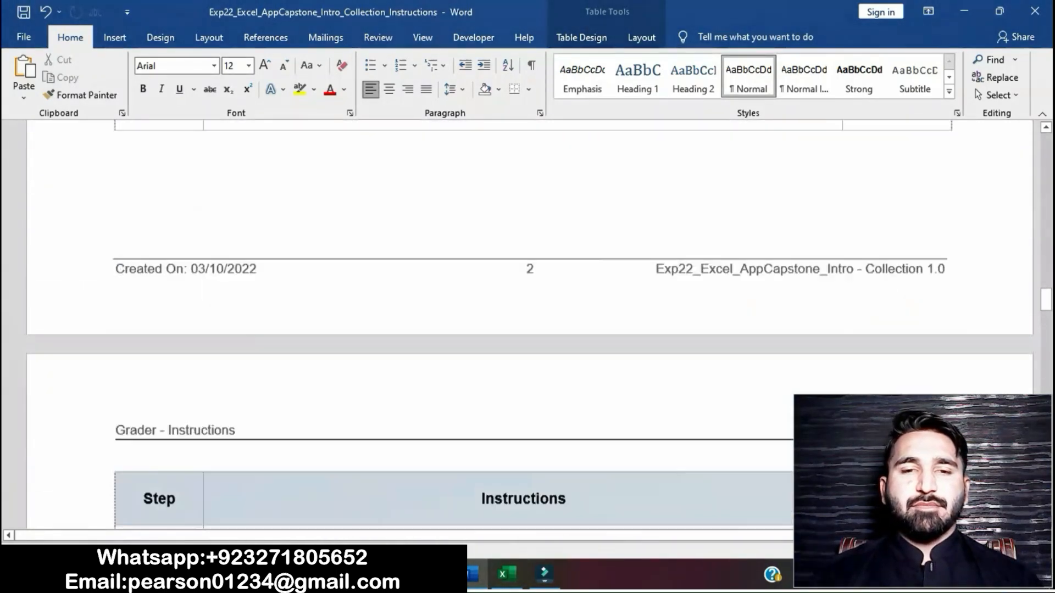
pyautogui.scroll(-5, 527, 324)
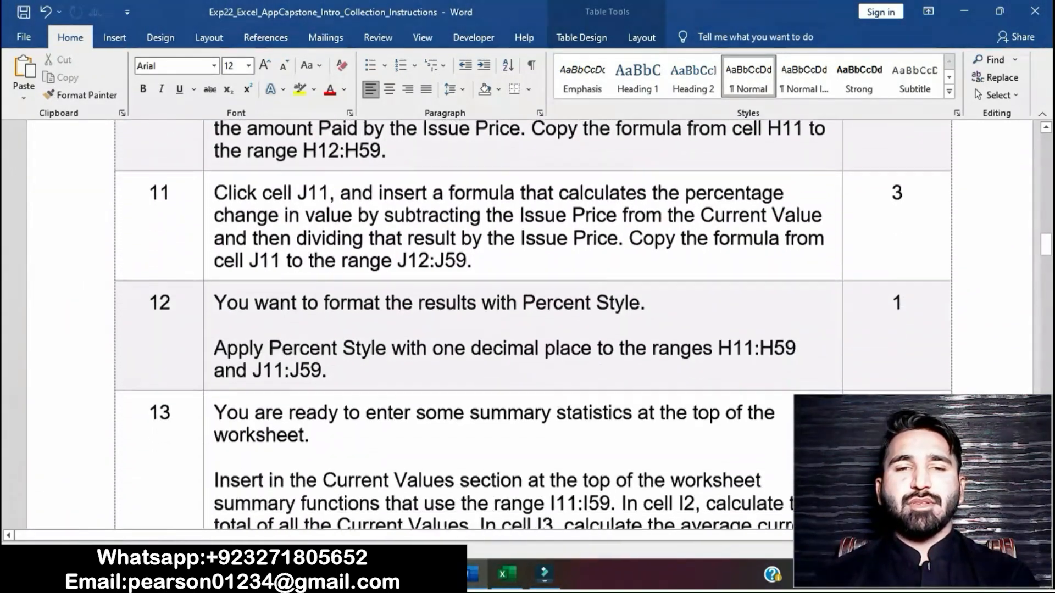
pyautogui.click(207, 190)
pyautogui.click(267, 150)
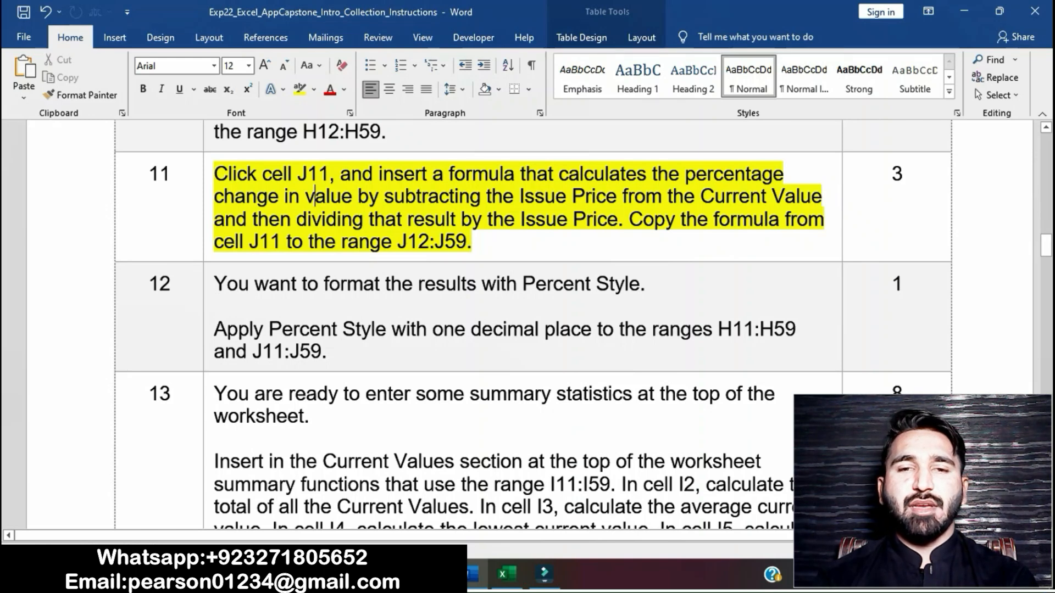
# - Mark the formula part of step 11 in Word and enter =(I11-F11)/F11 in cell J11 of the Excel worksheet
pyautogui.hotkey('alt', 'Tab')
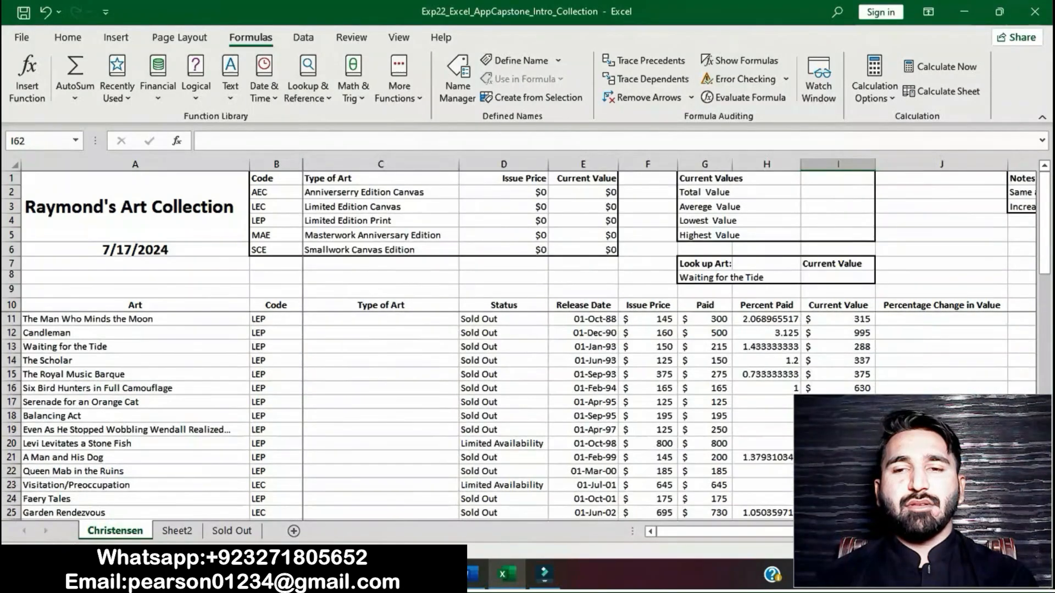
pyautogui.click(941, 319)
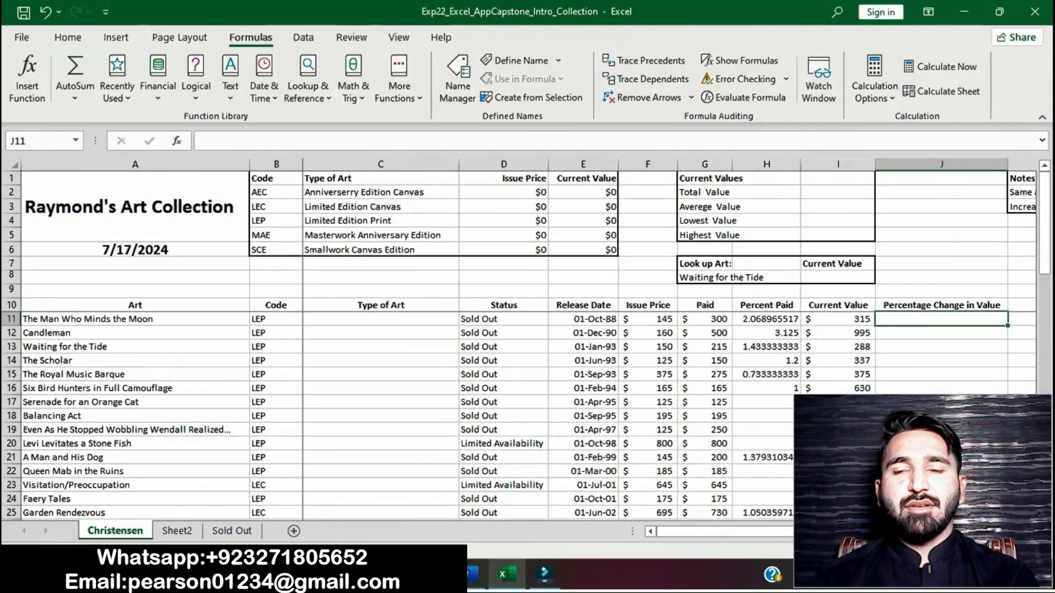
pyautogui.hotkey('alt', 'Tab')
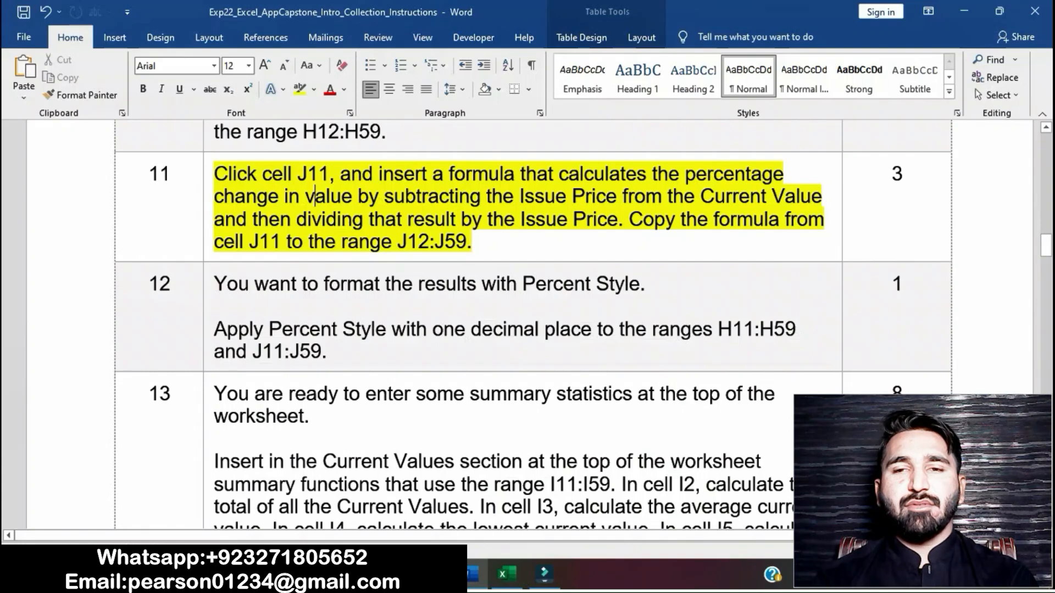
pyautogui.moveTo(214, 175); pyautogui.dragTo(618, 220)
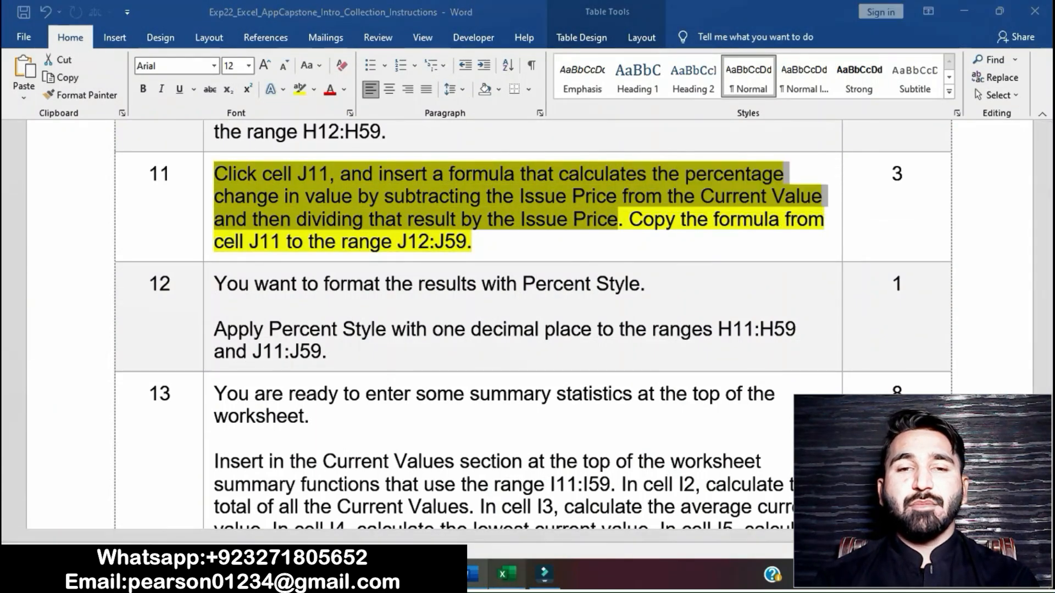
pyautogui.hotkey('alt', 'Tab')
pyautogui.write('=')
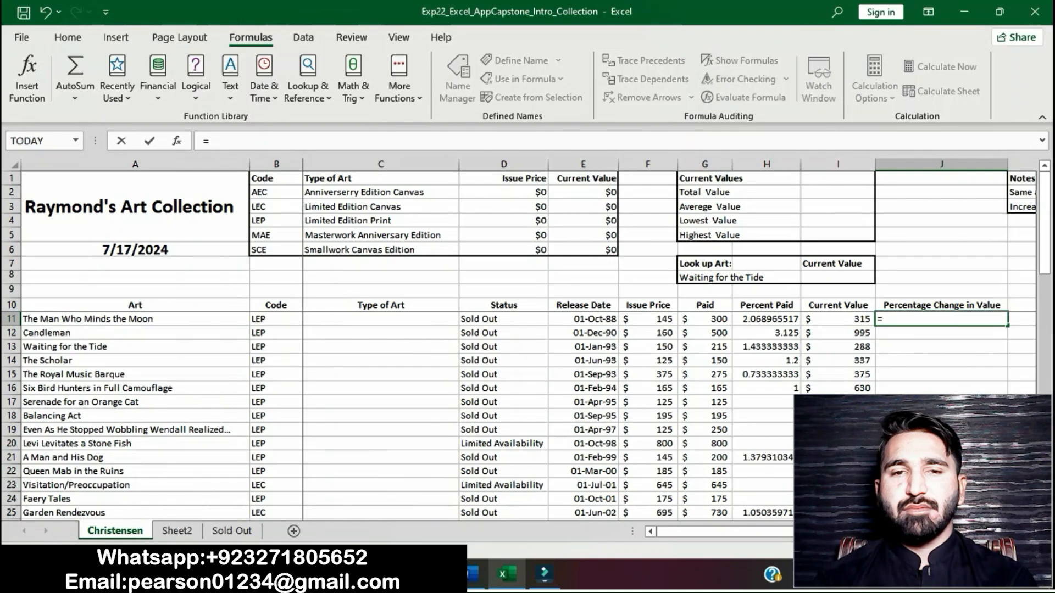
pyautogui.write('(')
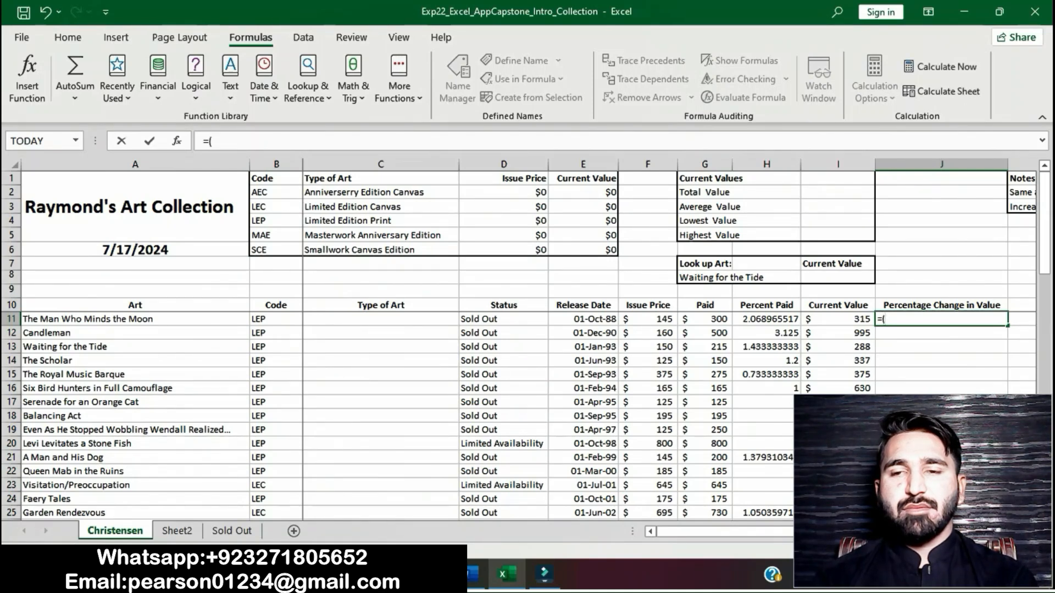
pyautogui.write('I11')
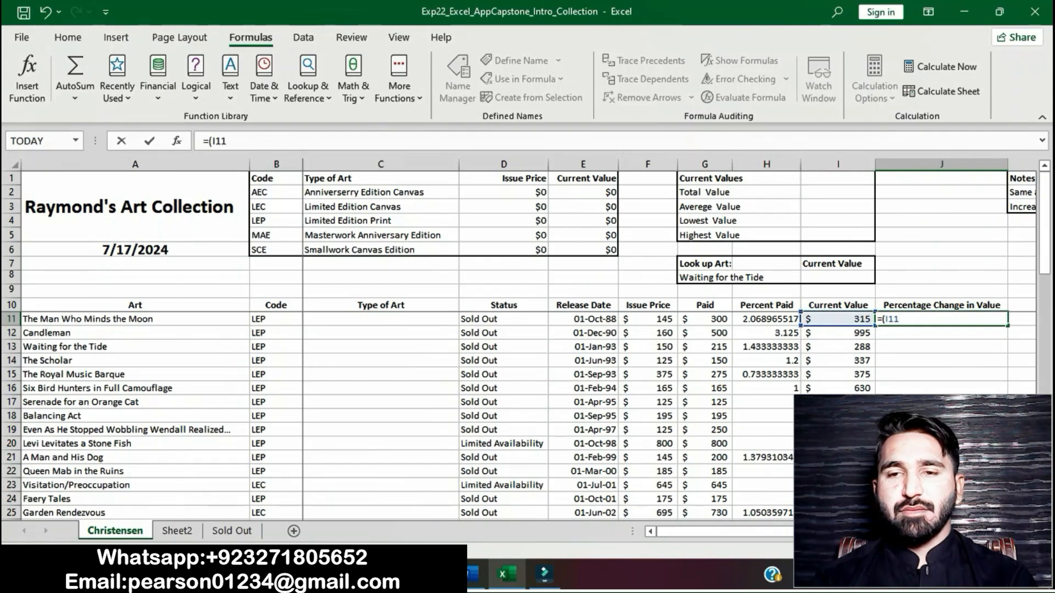
pyautogui.write('-F')
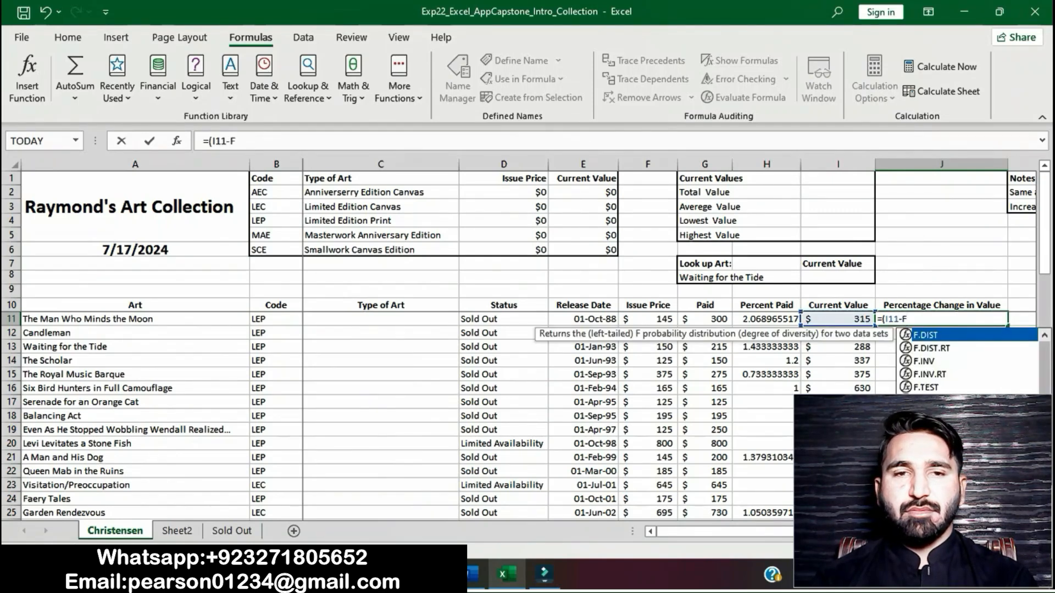
pyautogui.write('11)/')
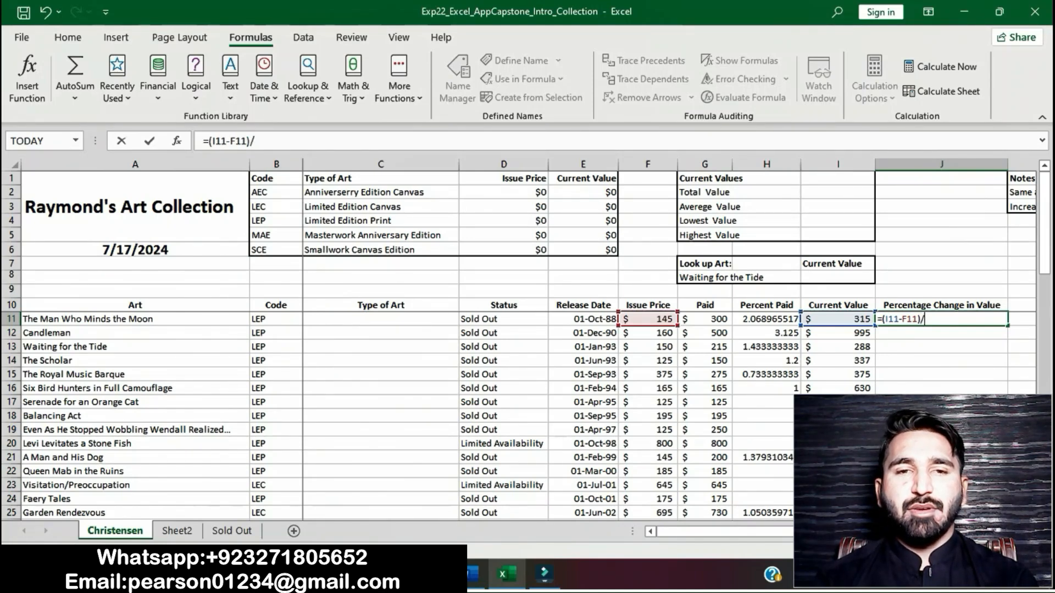
pyautogui.write('F11')
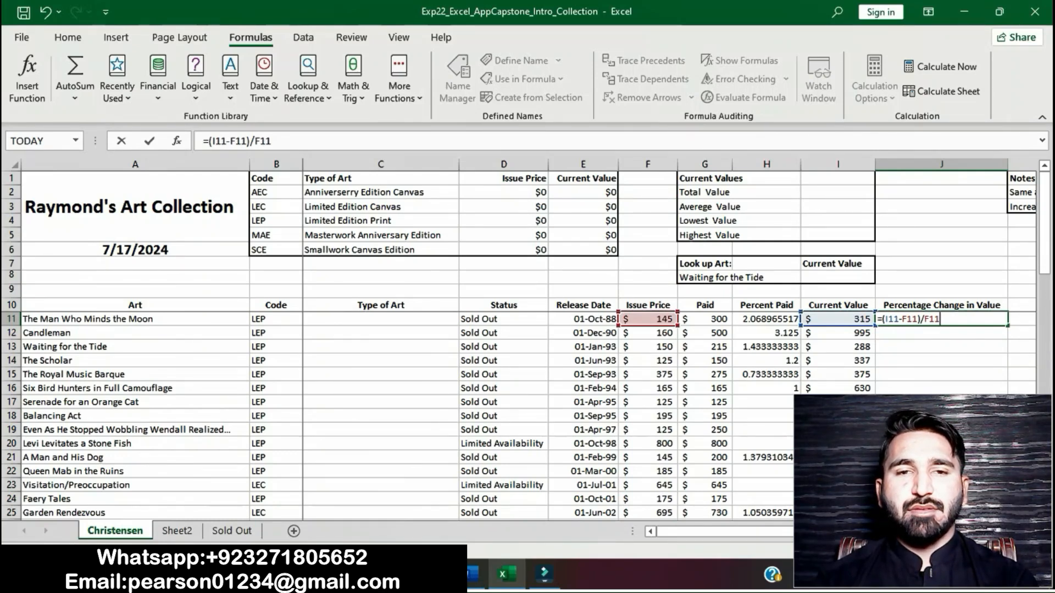
pyautogui.press('Return')
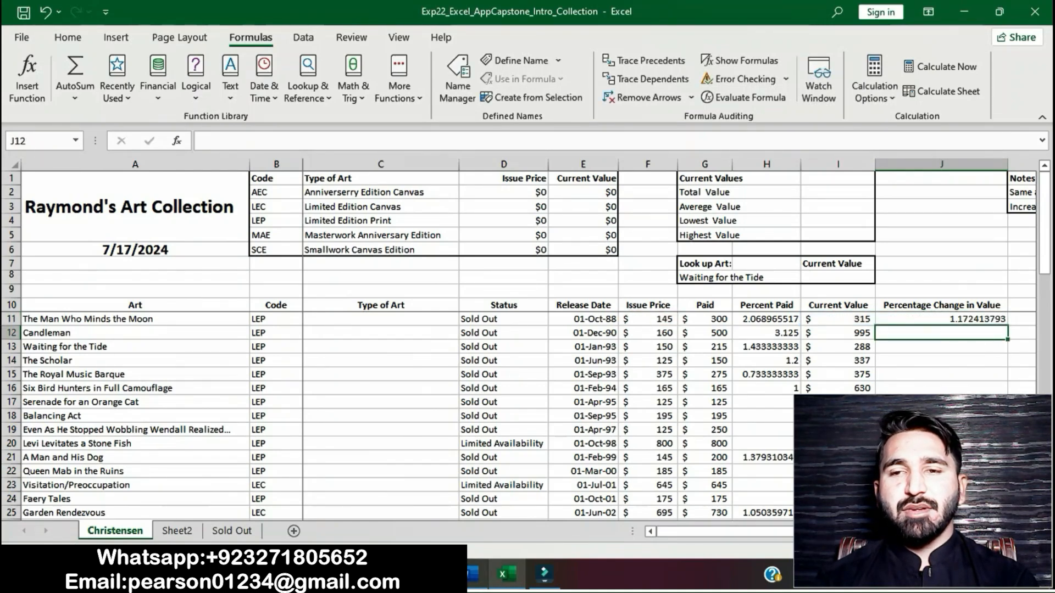
# - Mark the copy sentence of step 11 in Word, and copy the J11 formula to J12:J59 in the Excel worksheet
pyautogui.click(471, 574)
pyautogui.click(597, 220)
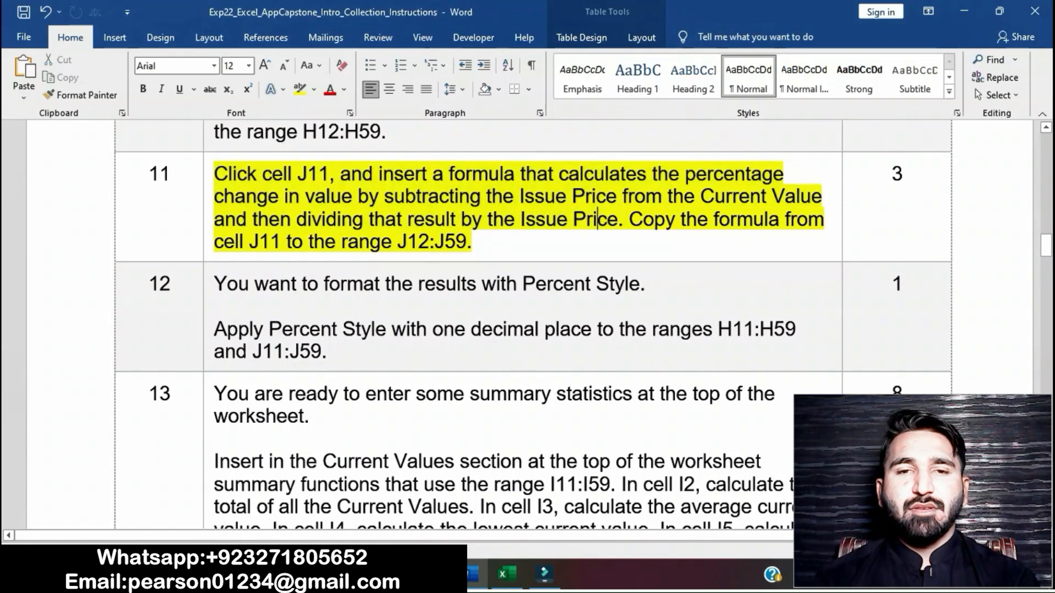
pyautogui.moveTo(630, 219); pyautogui.dragTo(473, 242)
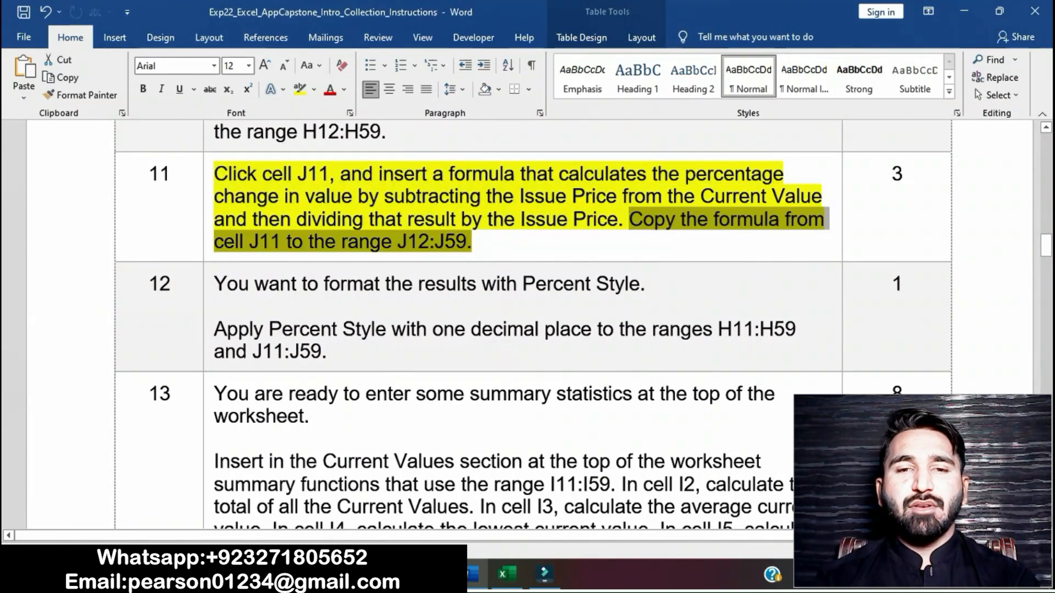
pyautogui.click(506, 575)
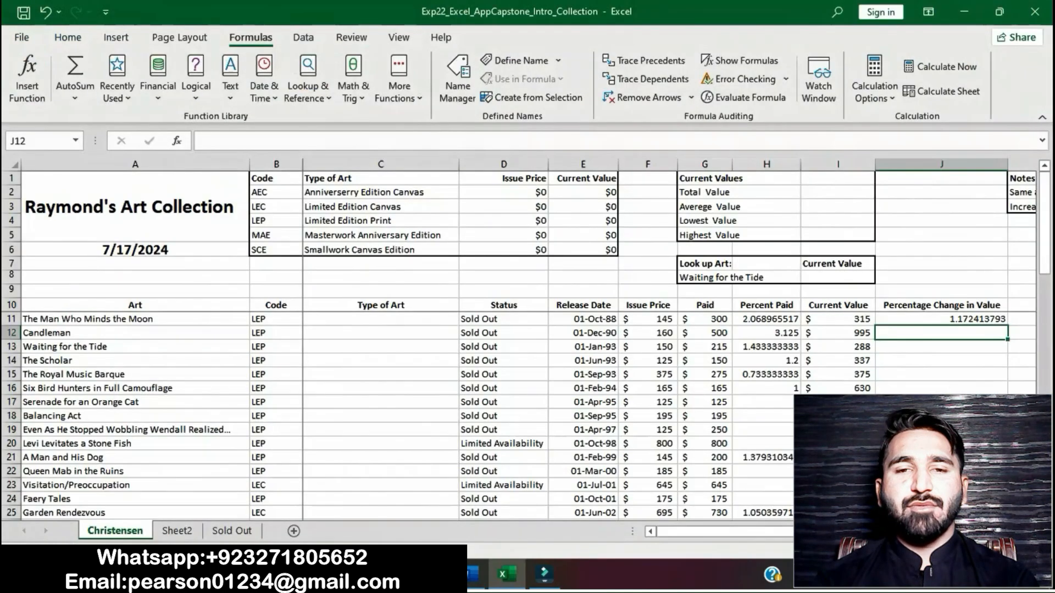
pyautogui.click(942, 319)
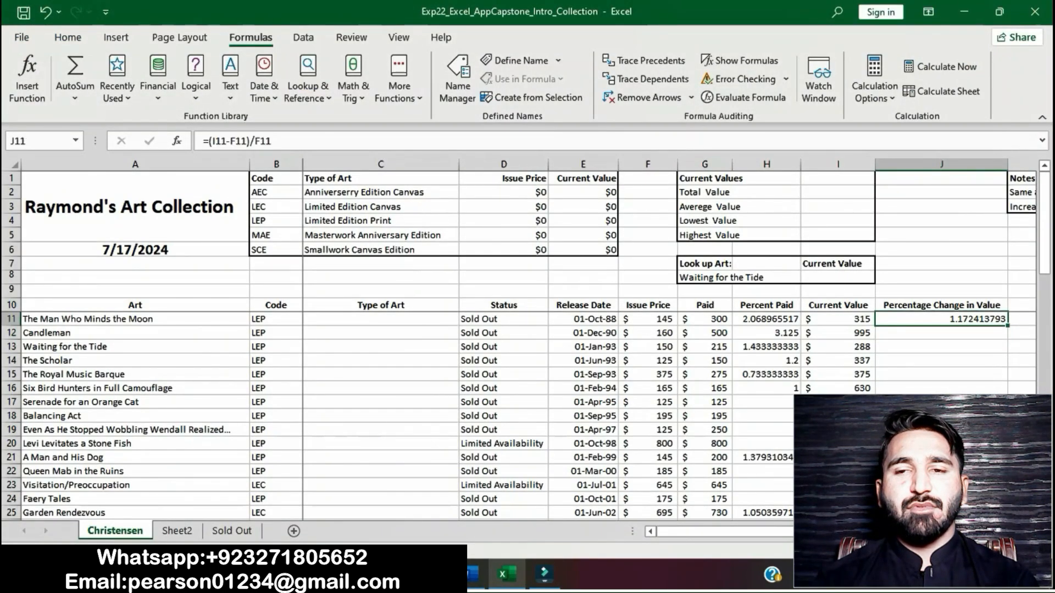
pyautogui.moveTo(1007, 325); pyautogui.dragTo(1000, 500)
pyautogui.click(837, 513)
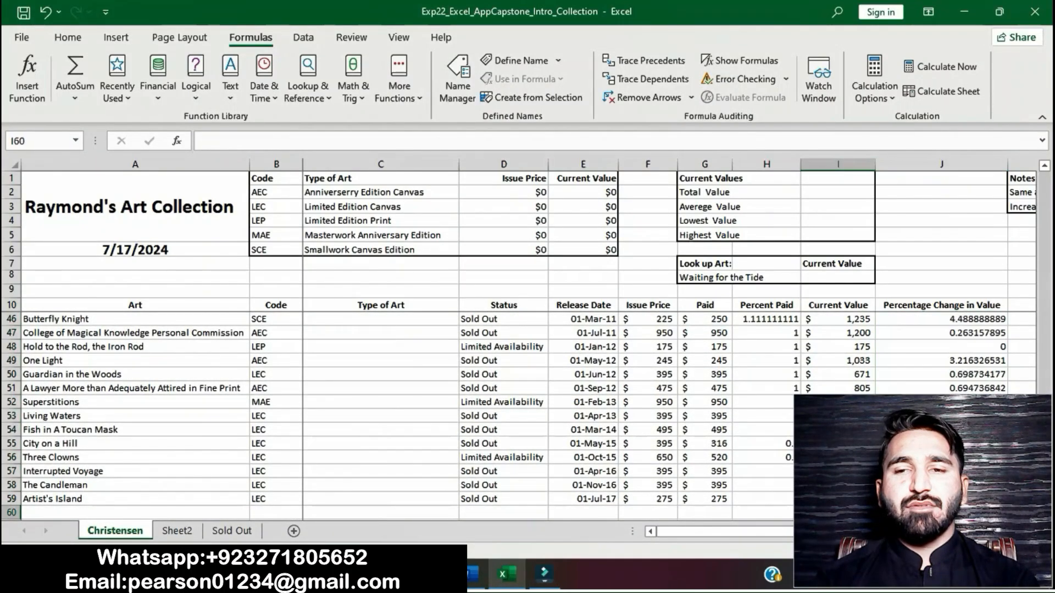
pyautogui.scroll(12, 519, 416)
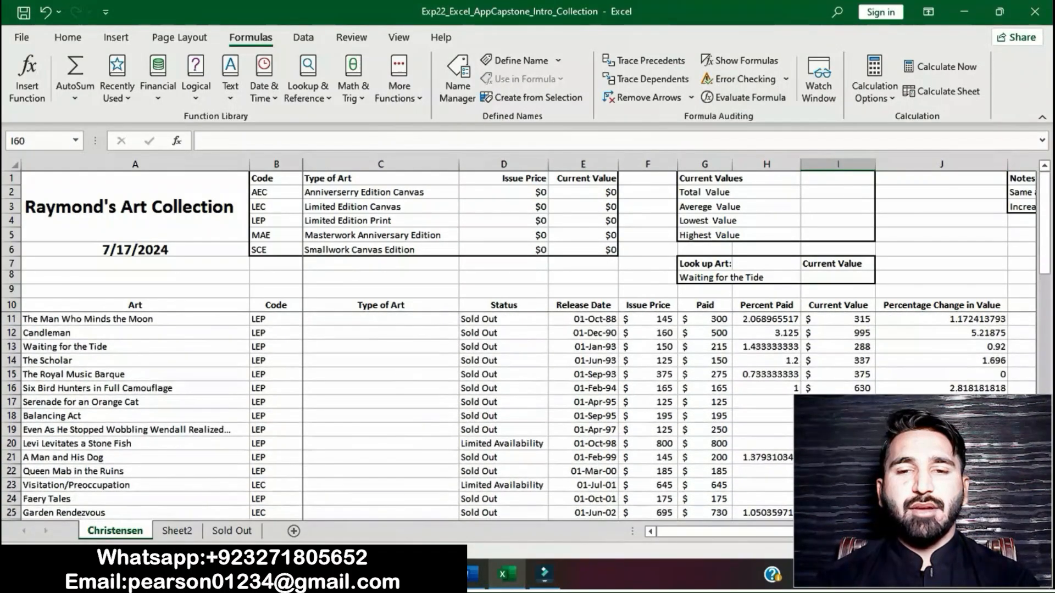
# - Switch to Word, remove the yellow highlight from the step 11 instruction and apply it to the step 12 instruction
pyautogui.hotkey('alt', 'Tab')
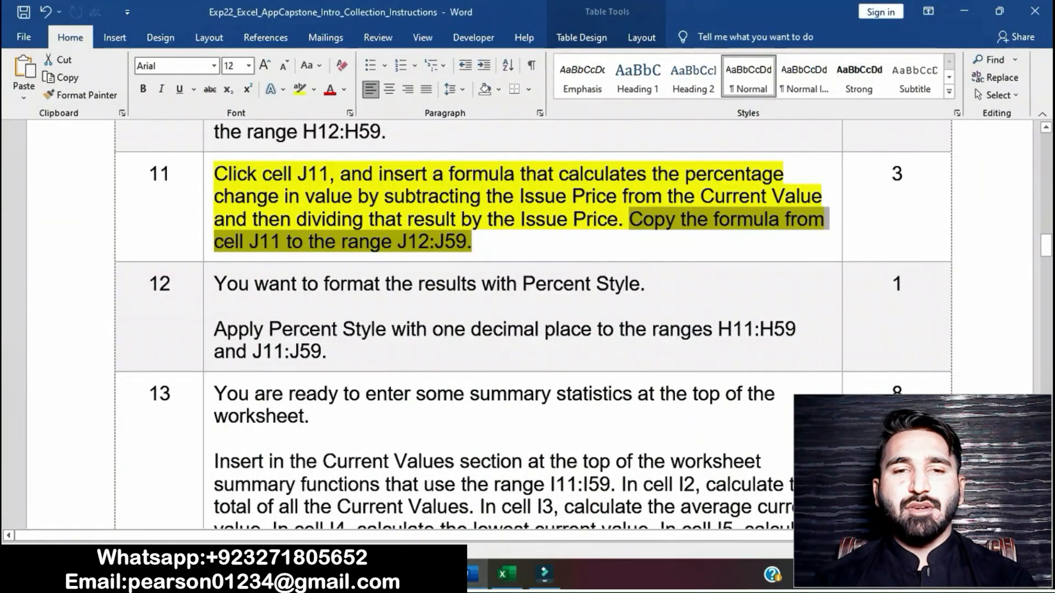
pyautogui.click(471, 242)
pyautogui.click(209, 182)
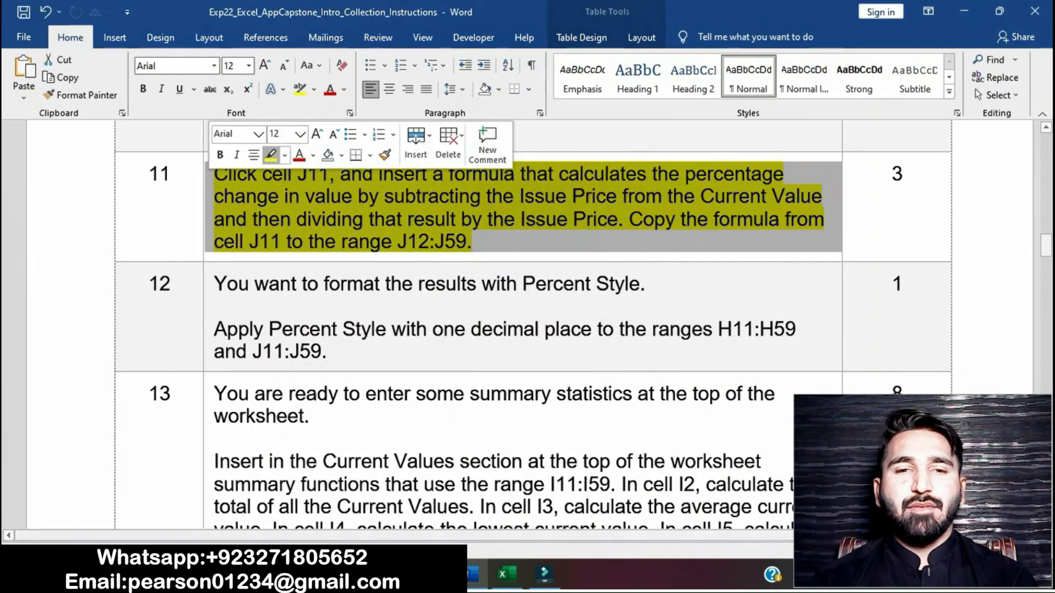
pyautogui.click(271, 155)
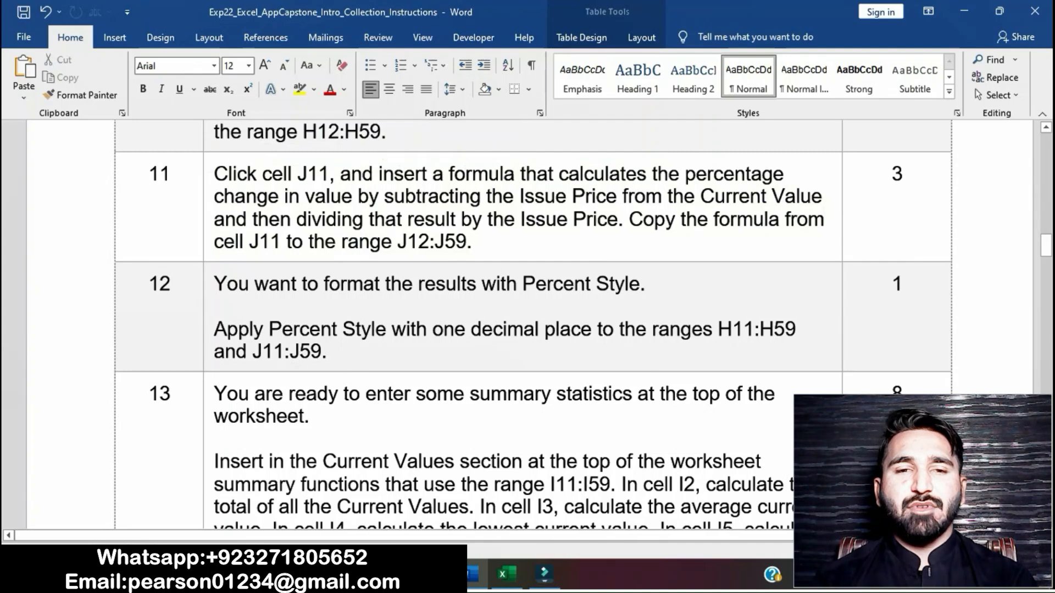
pyautogui.scroll(-2, 527, 324)
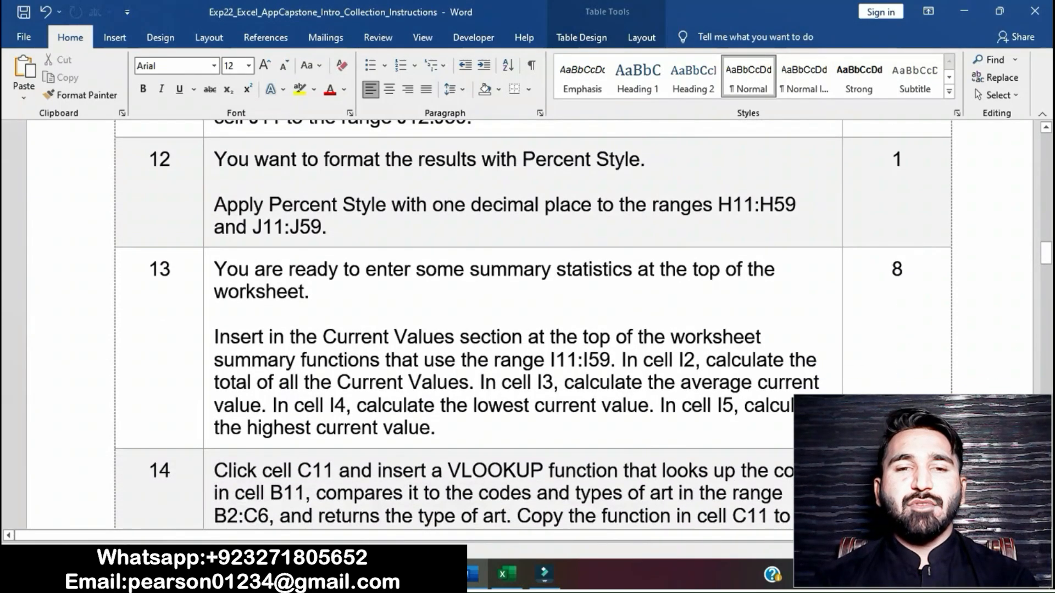
pyautogui.click(208, 167)
pyautogui.click(271, 140)
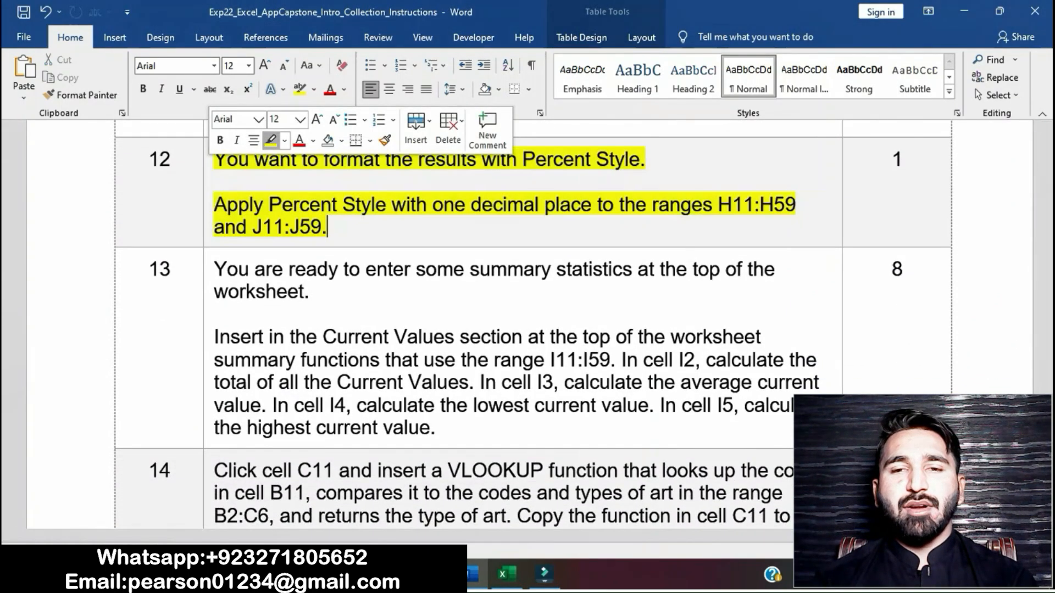
# - Copy the range reference H11:H59 from step 12 in Word and apply Percent Style with one decimal place to that range in Excel
pyautogui.click(215, 182)
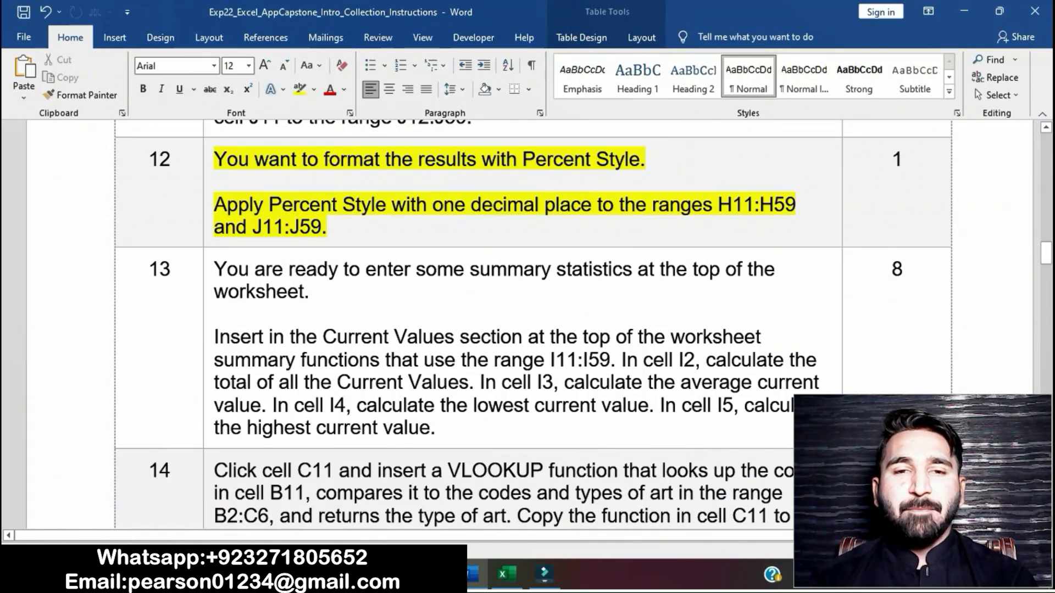
pyautogui.moveTo(718, 204); pyautogui.dragTo(801, 204)
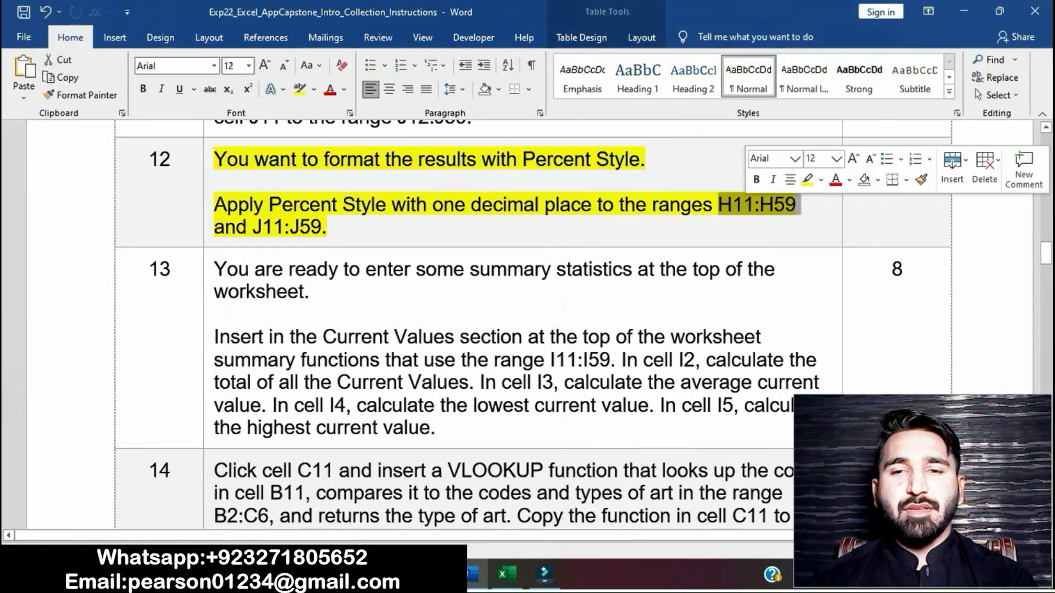
pyautogui.hotkey('ctrl', 'c')
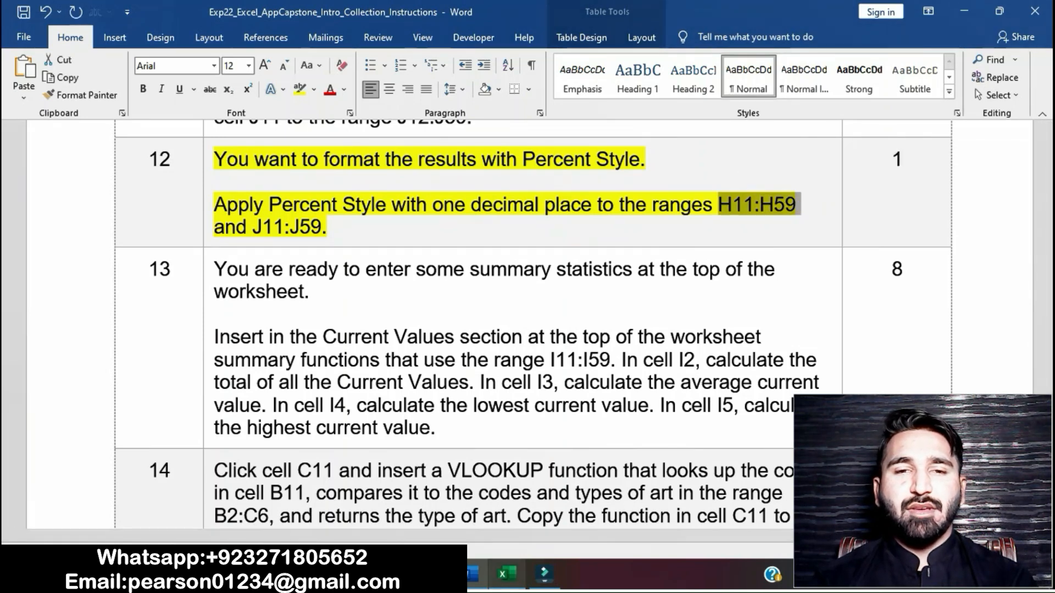
pyautogui.click(505, 574)
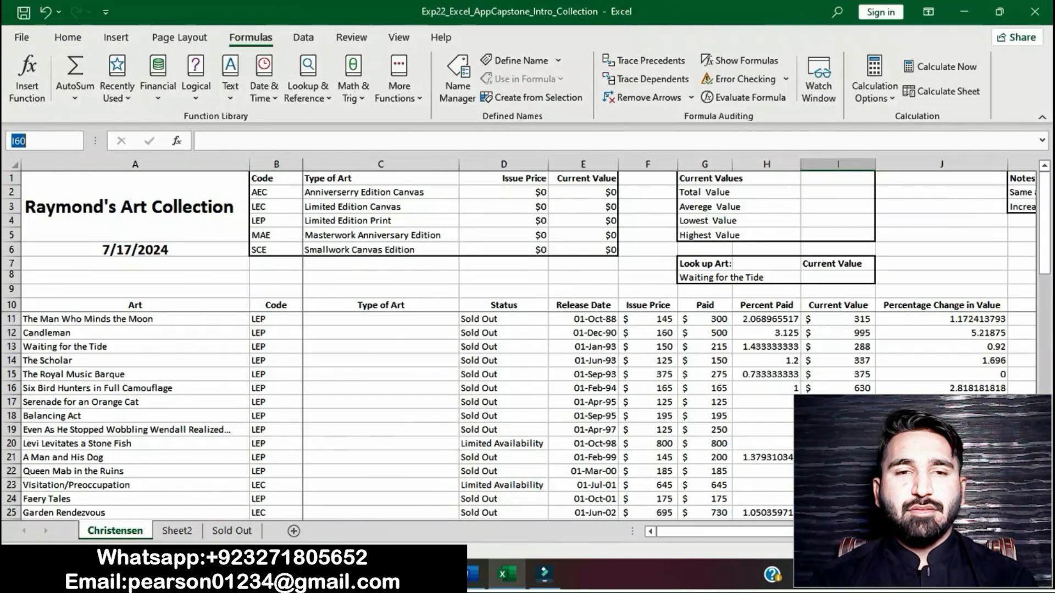
pyautogui.hotkey('ctrl', 'v')
pyautogui.press('Return')
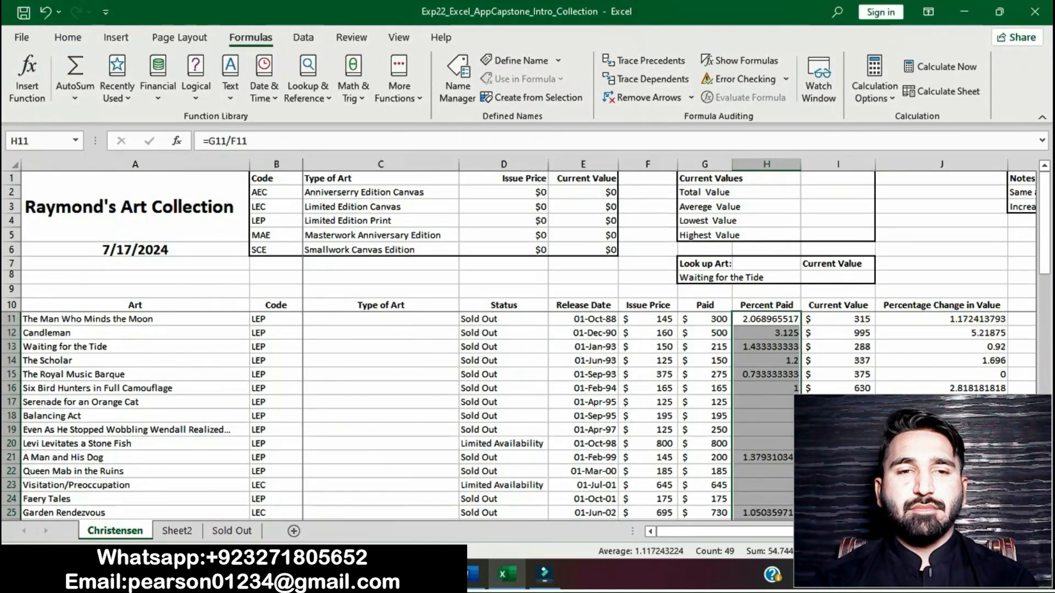
pyautogui.click(68, 37)
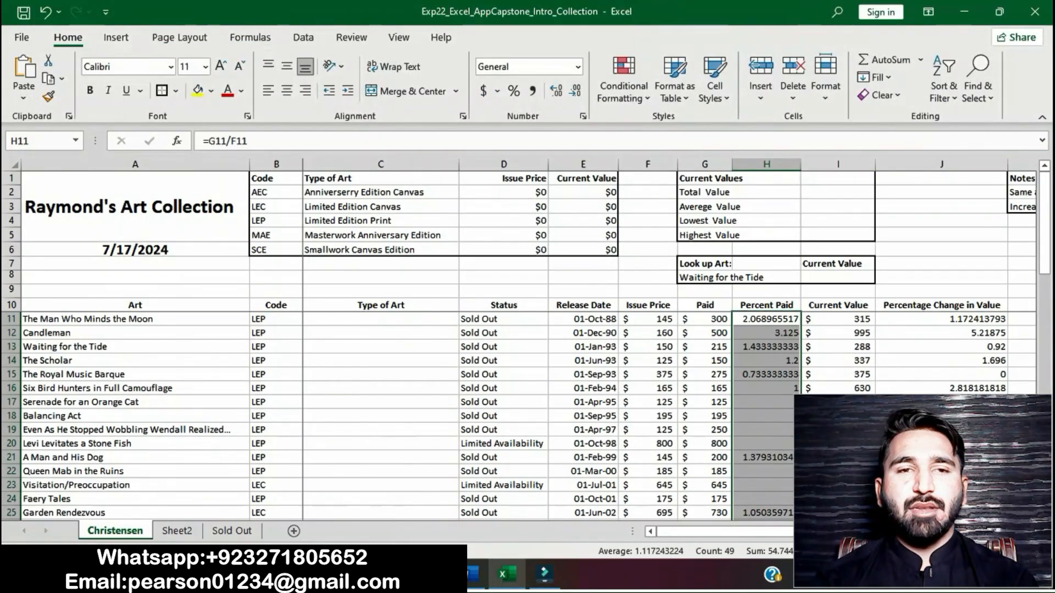
pyautogui.click(514, 91)
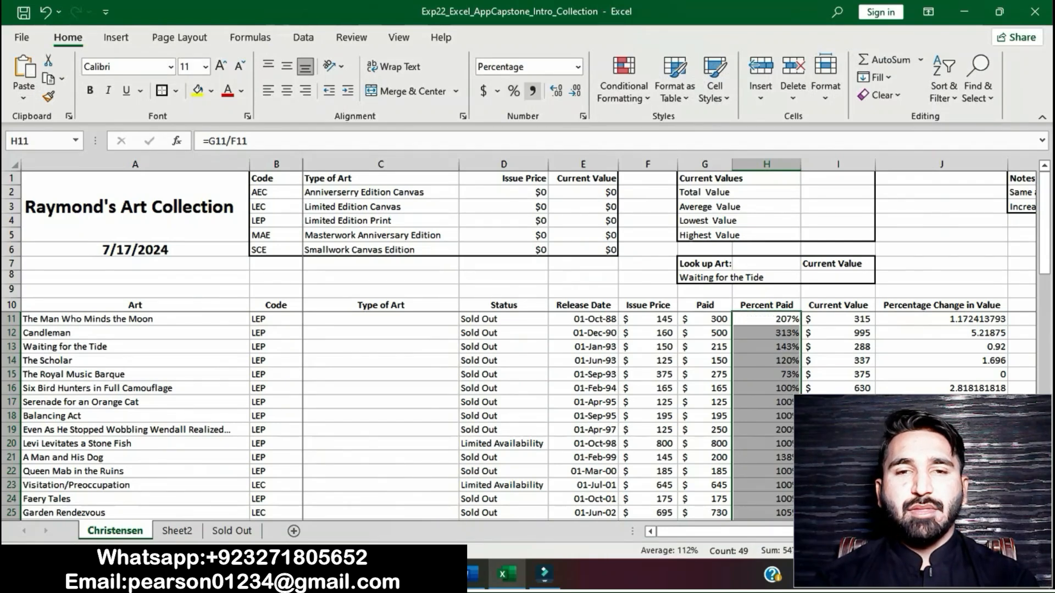
pyautogui.click(556, 91)
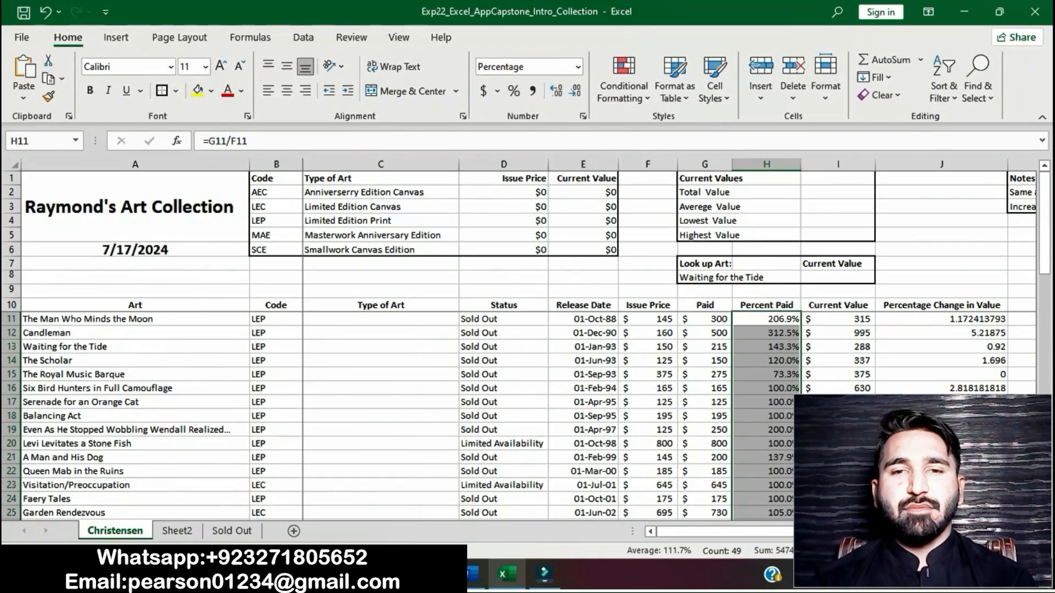
# - Copy the range reference J11:J59 from step 12 in Word and apply Percent Style with one decimal place to that range in Excel
pyautogui.click(473, 575)
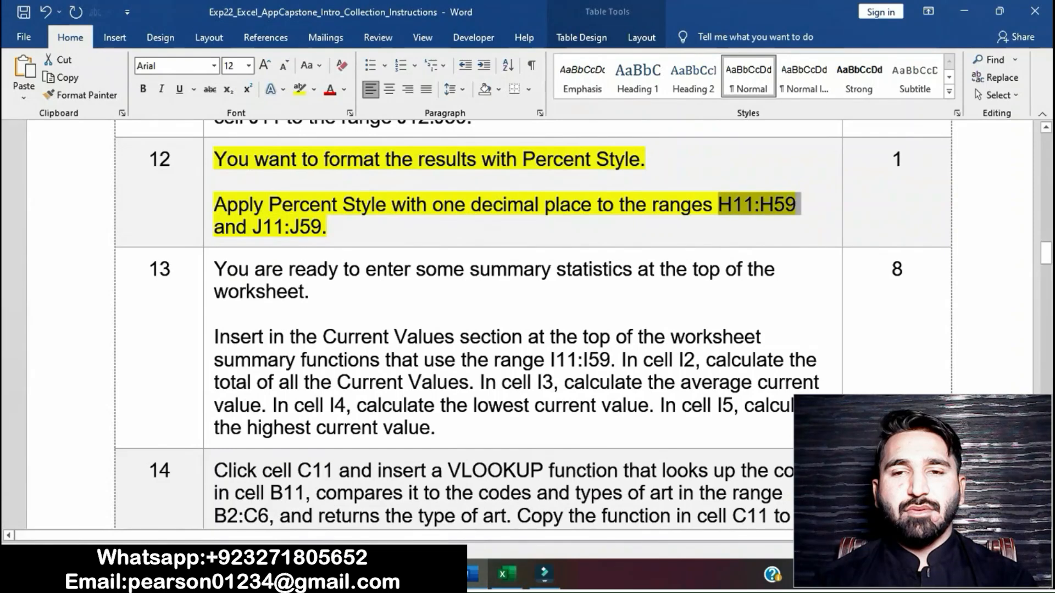
pyautogui.moveTo(253, 227); pyautogui.dragTo(322, 227)
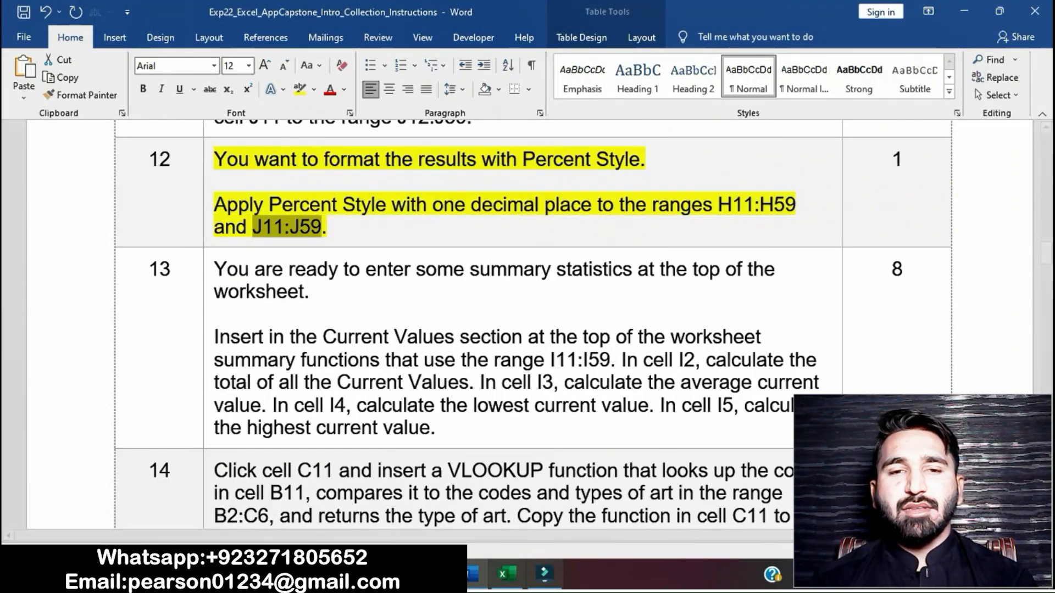
pyautogui.click(506, 574)
pyautogui.click(20, 141)
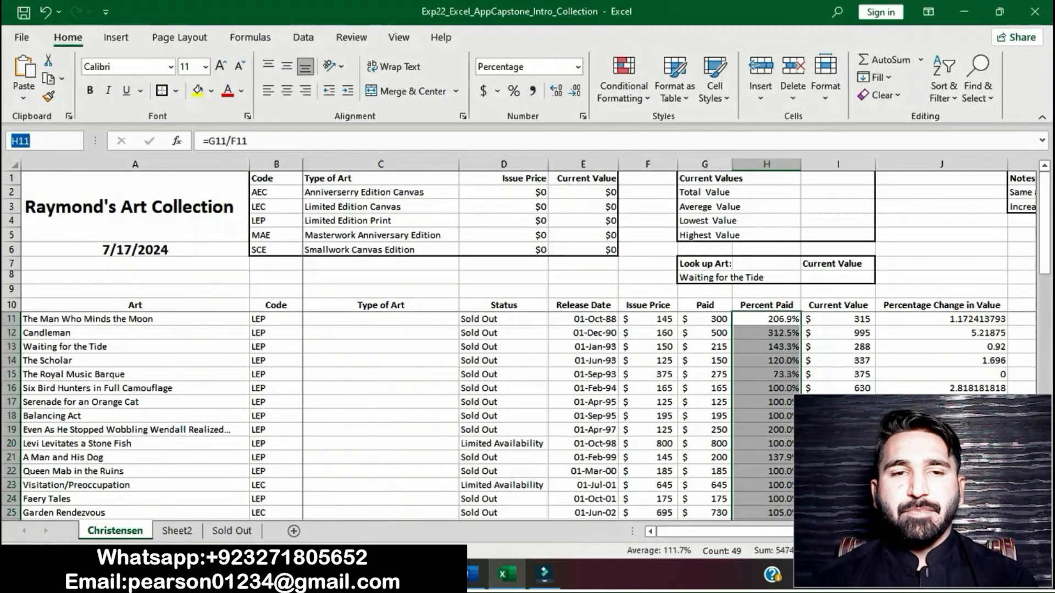
pyautogui.hotkey('ctrl', 'v')
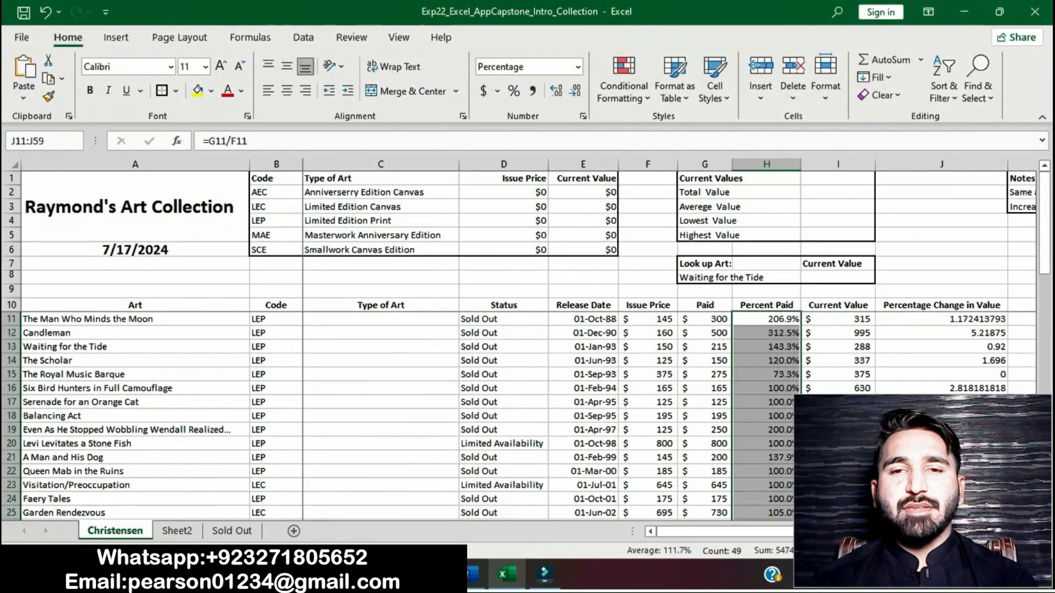
pyautogui.press('Return')
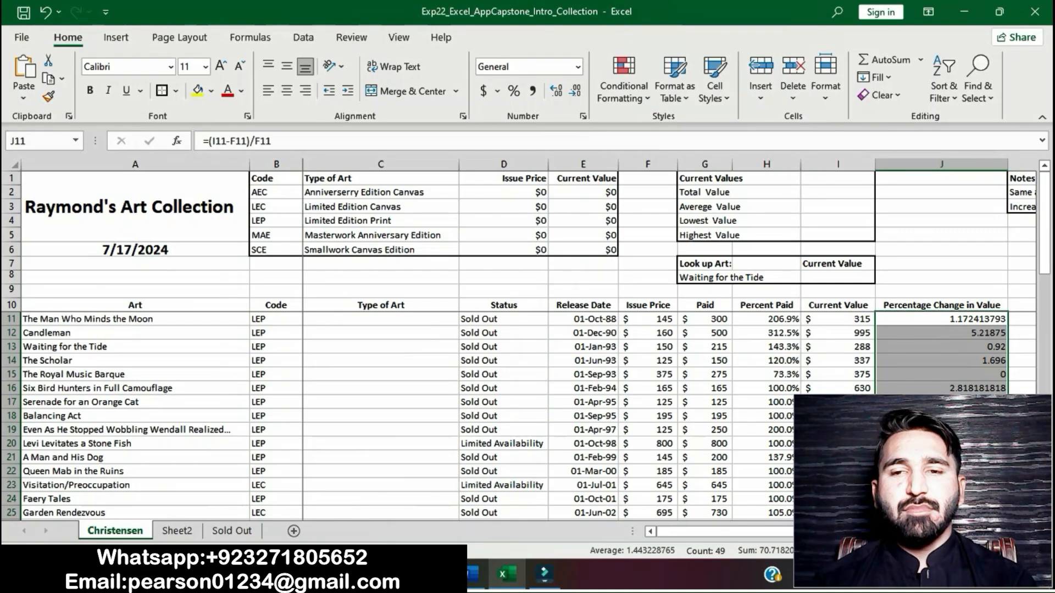
pyautogui.hotkey('ctrl', 'shift', '5')
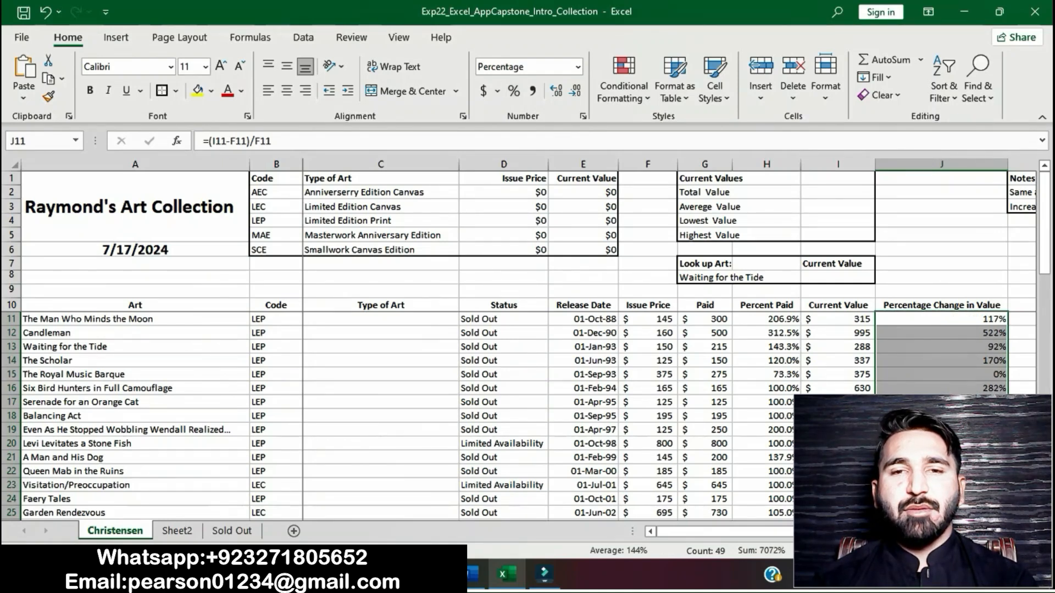
pyautogui.click(556, 90)
pyautogui.click(648, 443)
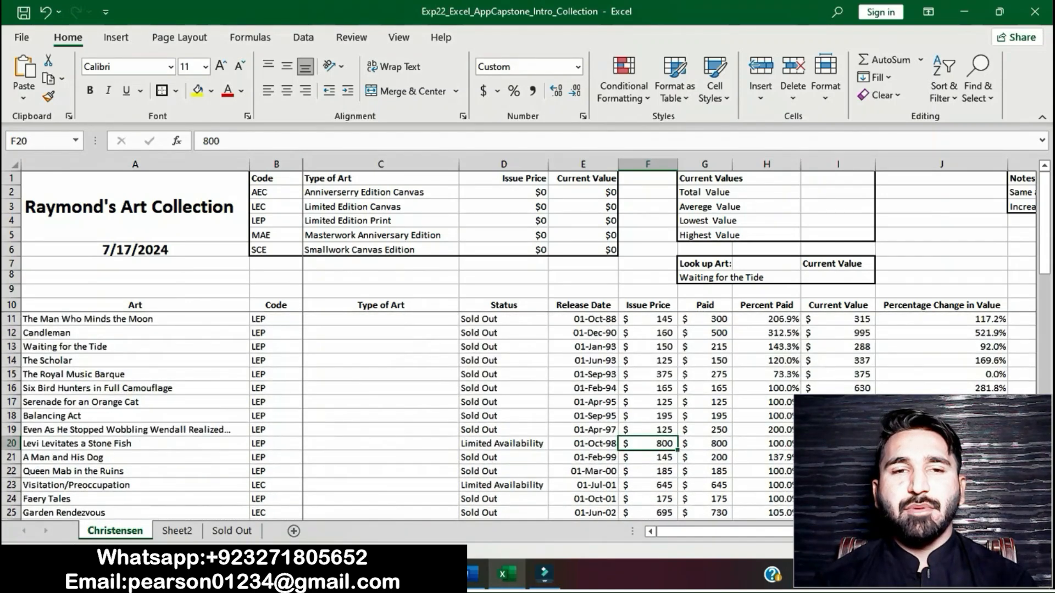
# - Switch to Word and select the whole highlighted step 12 instruction
pyautogui.click(472, 574)
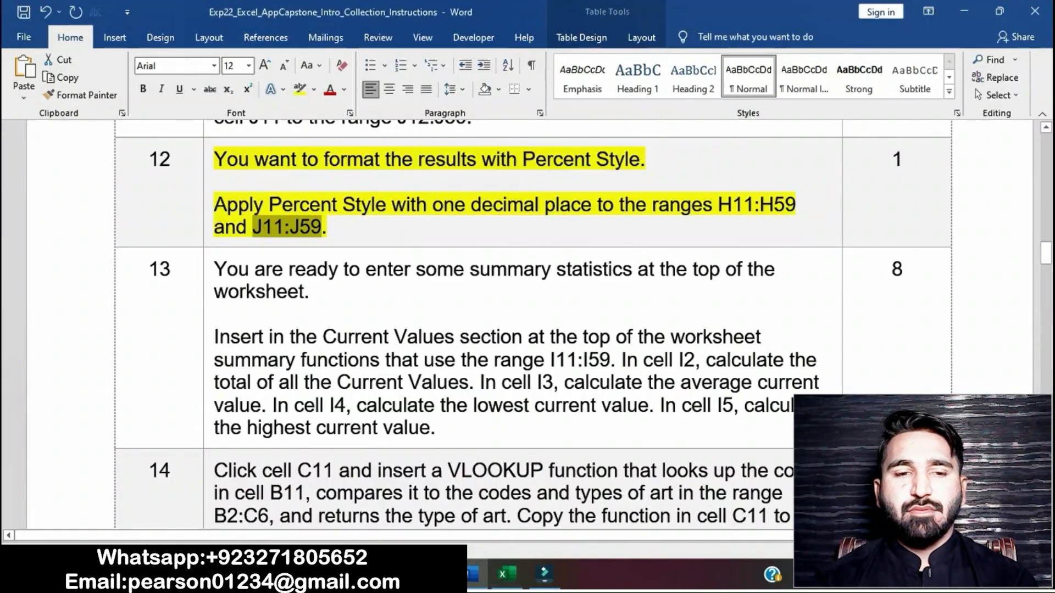
pyautogui.click(503, 205)
pyautogui.click(208, 165)
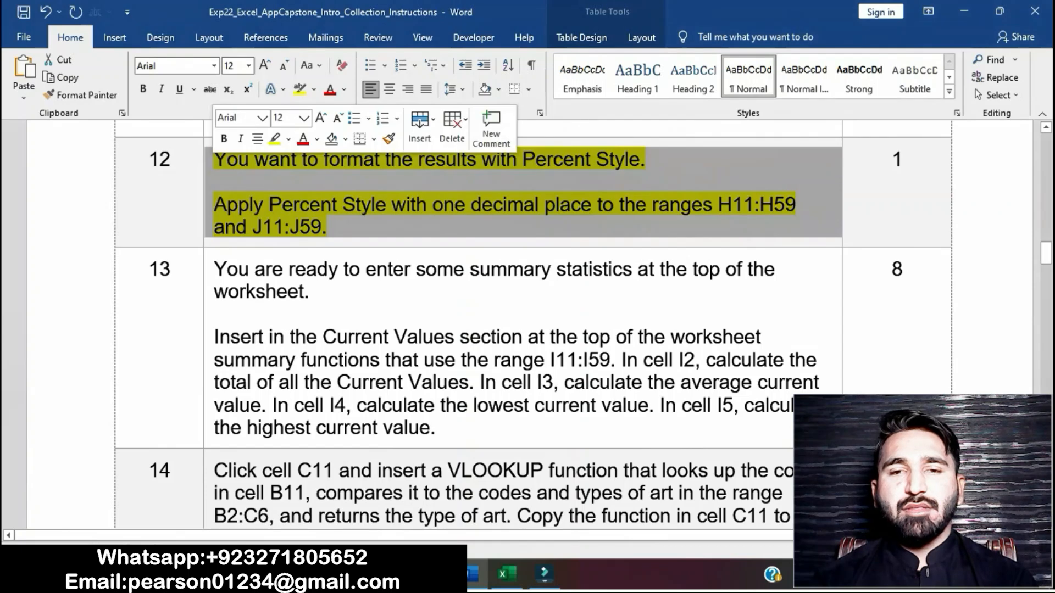